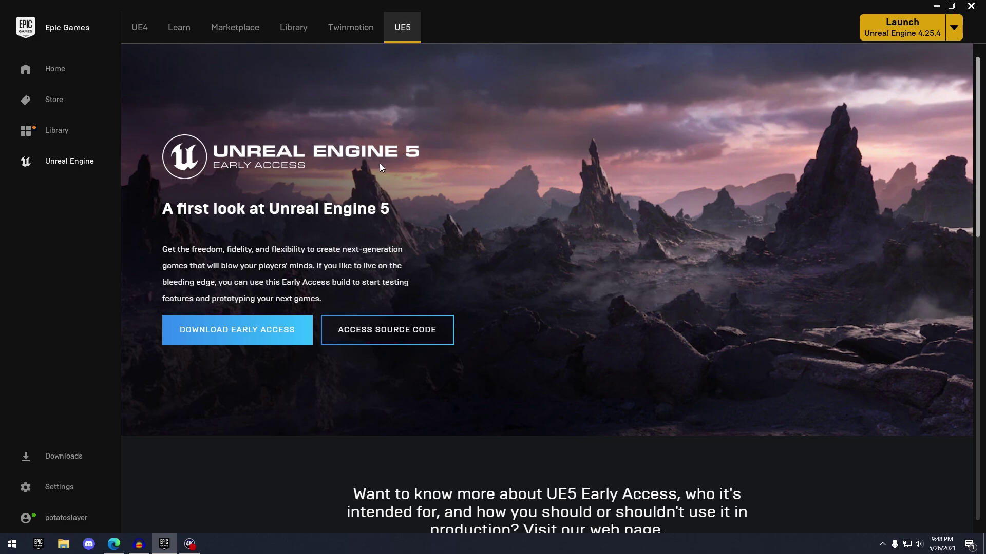
# Step: Review the project templates offered for Games, Film / Video & Live Events, Architecture, and Automotive in the project browser
pyautogui.click(935, 6)
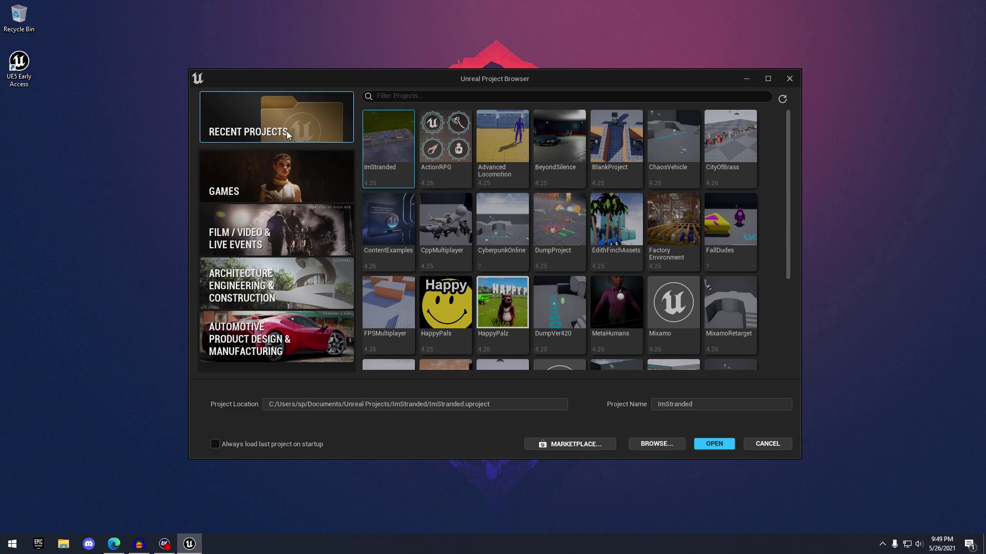
pyautogui.click(255, 185)
pyautogui.click(259, 232)
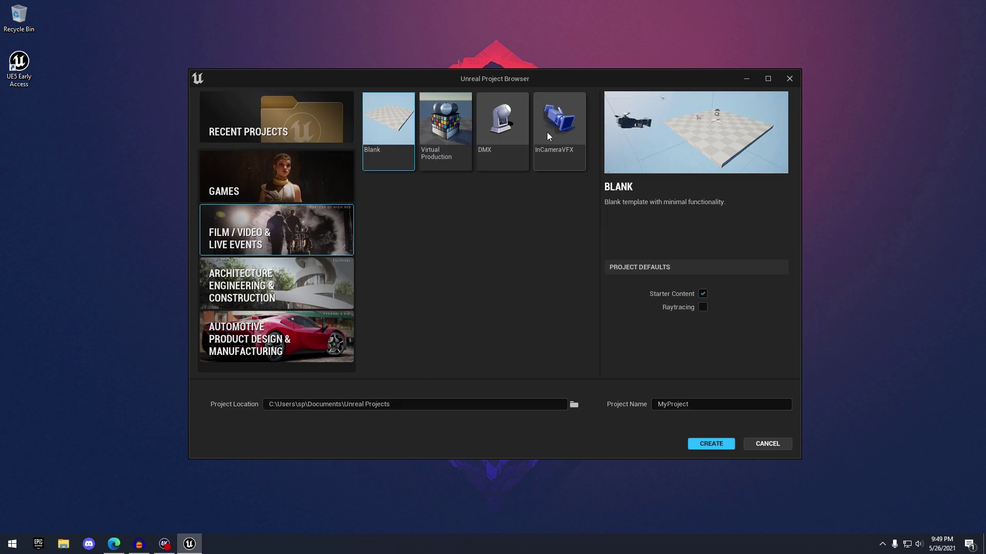
pyautogui.click(251, 303)
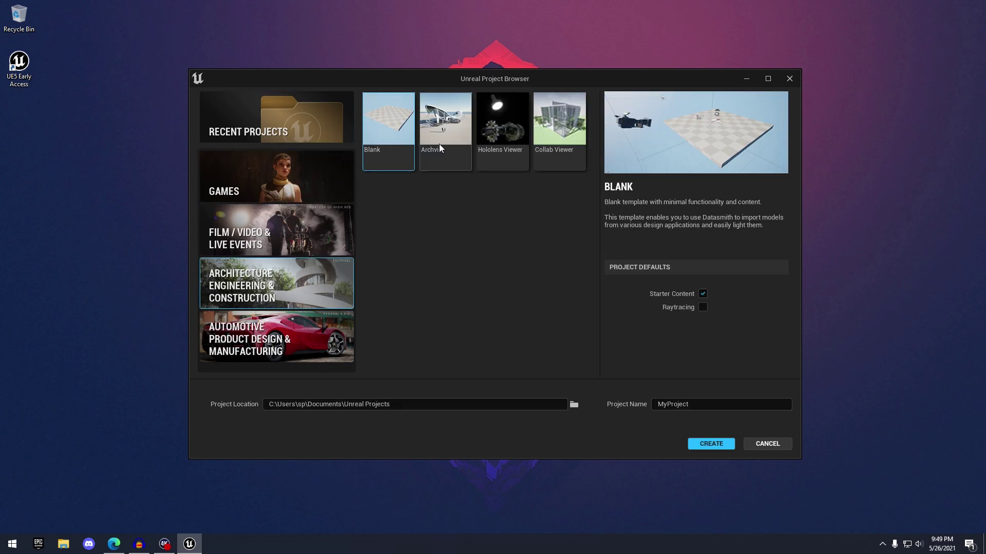
pyautogui.click(277, 342)
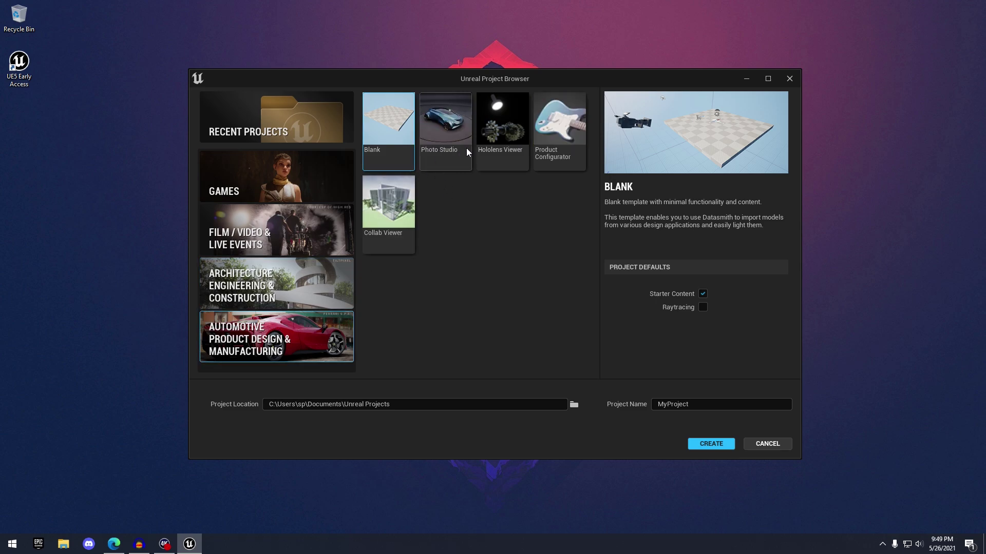
# Step: Create a Games project named UE5Demo from the Third Person template with Blueprint and Starter Content
pyautogui.click(337, 185)
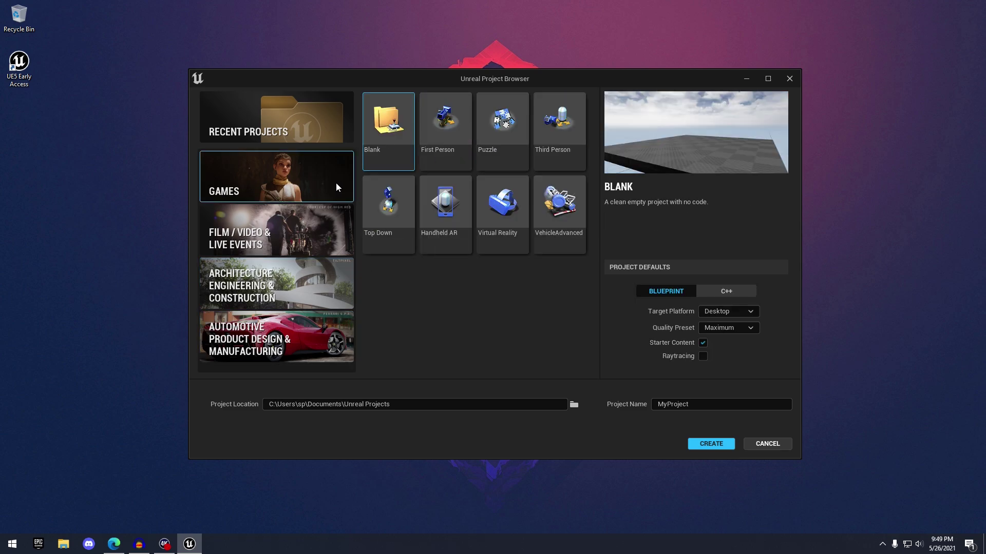
pyautogui.click(569, 144)
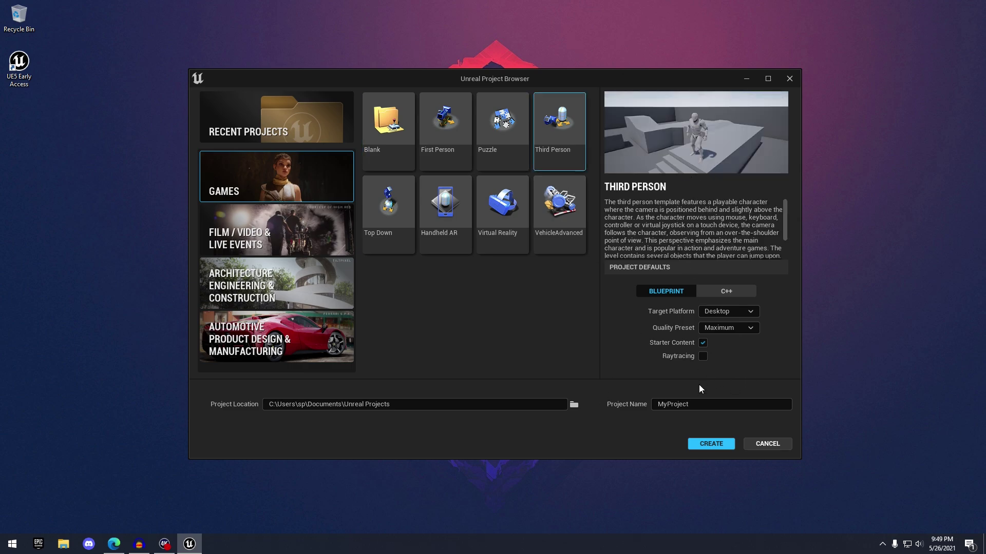
pyautogui.click(702, 410)
pyautogui.click(701, 447)
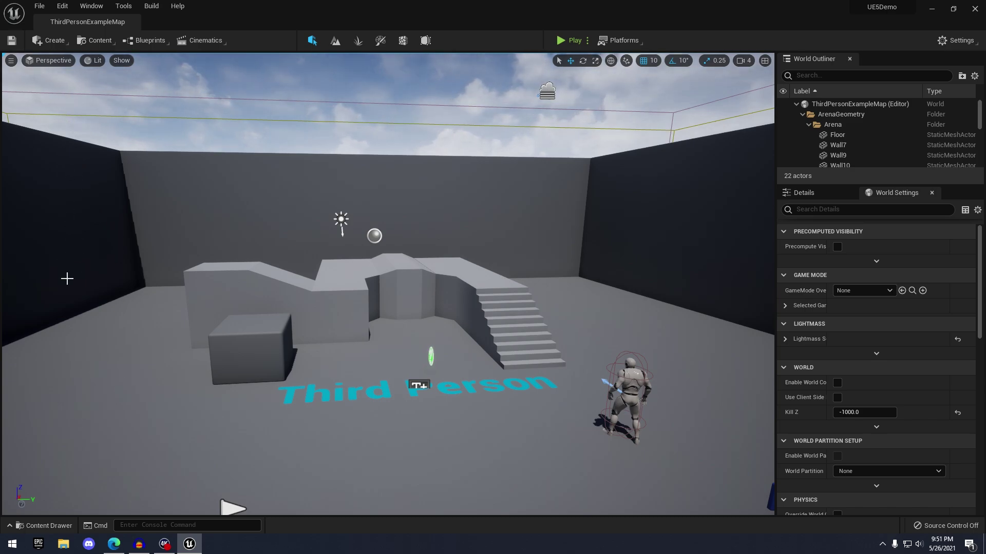
# Step: Search all actor classes for "light", place a Point Light on the arena floor and delete it again
pyautogui.click(41, 43)
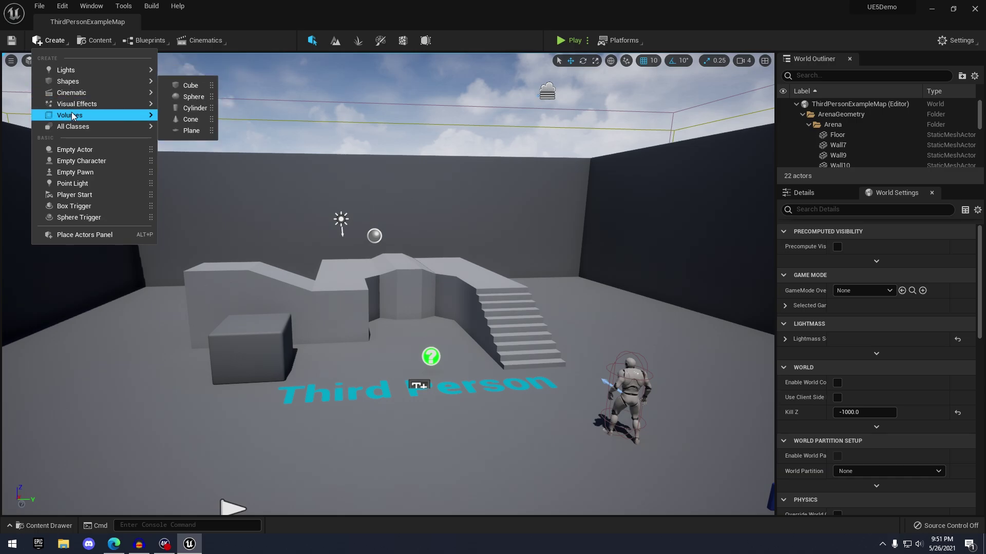
pyautogui.moveTo(70, 129)
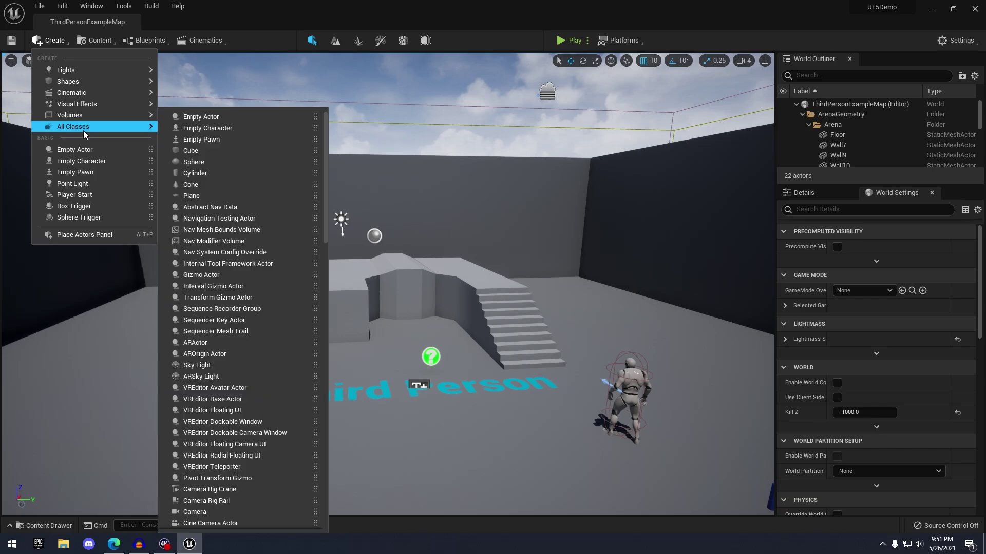
pyautogui.write('light')
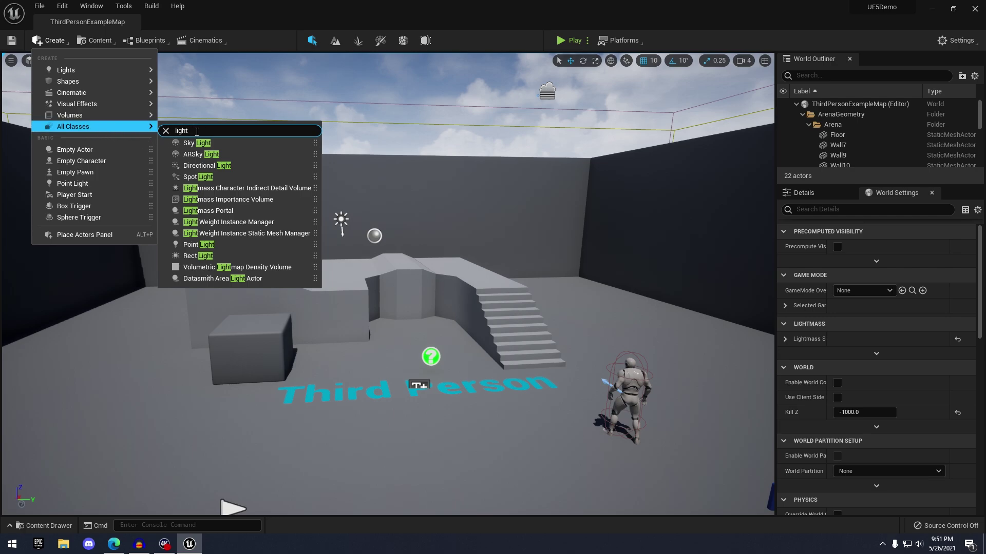
pyautogui.moveTo(207, 246); pyautogui.dragTo(497, 369)
pyautogui.moveTo(381, 313); pyautogui.dragTo(414, 300, button='right')
pyautogui.press('Delete')
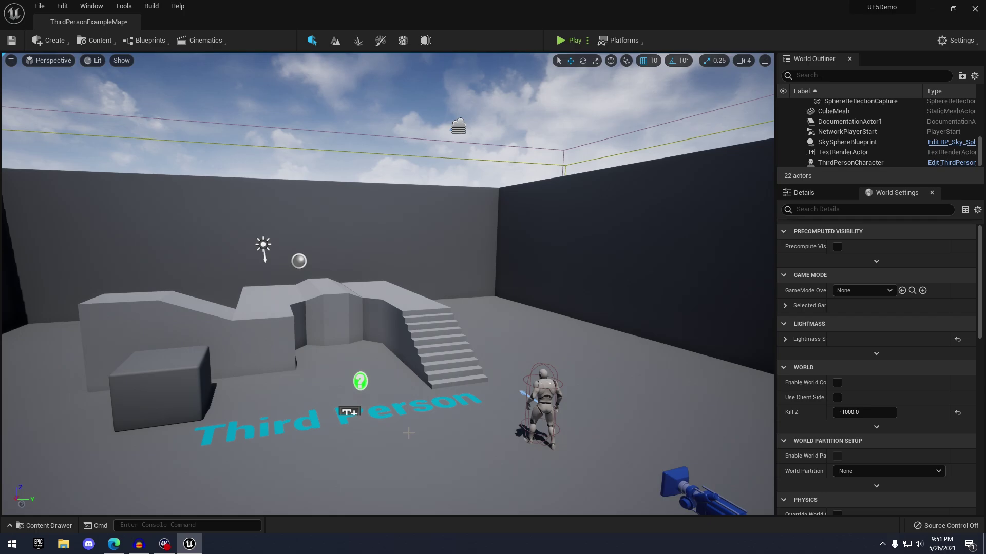
# Step: Bring up the Content Drawer with the project's content folders and dock it in the layout
pyautogui.hotkey('ctrl', 'space')
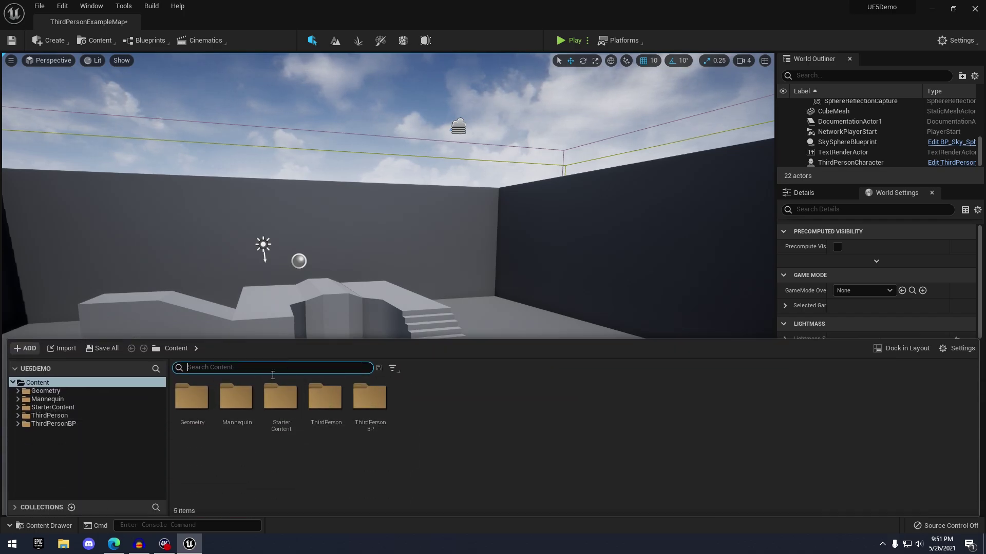
pyautogui.hotkey('ctrl', 'space')
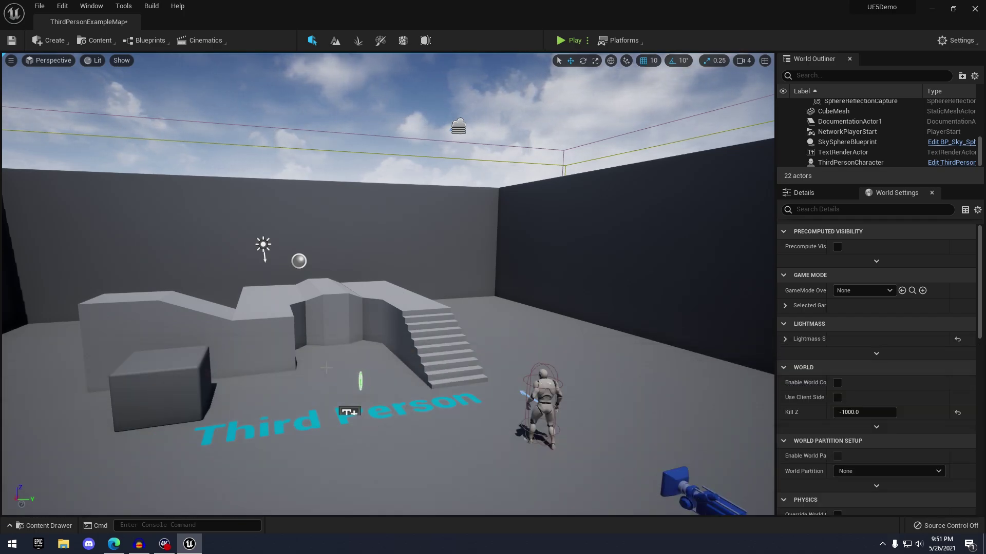
pyautogui.hotkey('ctrl', 'space')
pyautogui.click(896, 348)
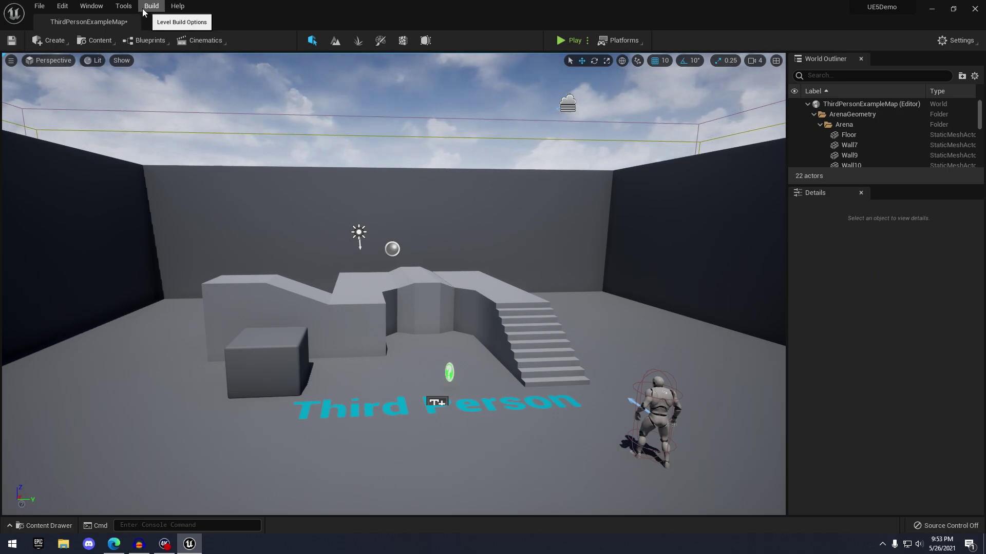
# Step: Load the UE4 Classic Layout for the editor
pyautogui.click(85, 6)
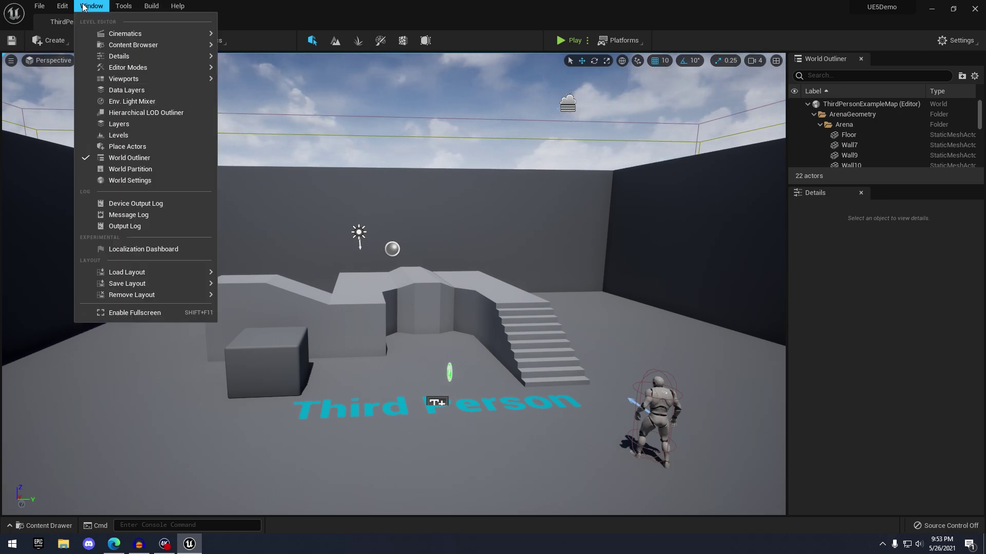
pyautogui.moveTo(128, 274)
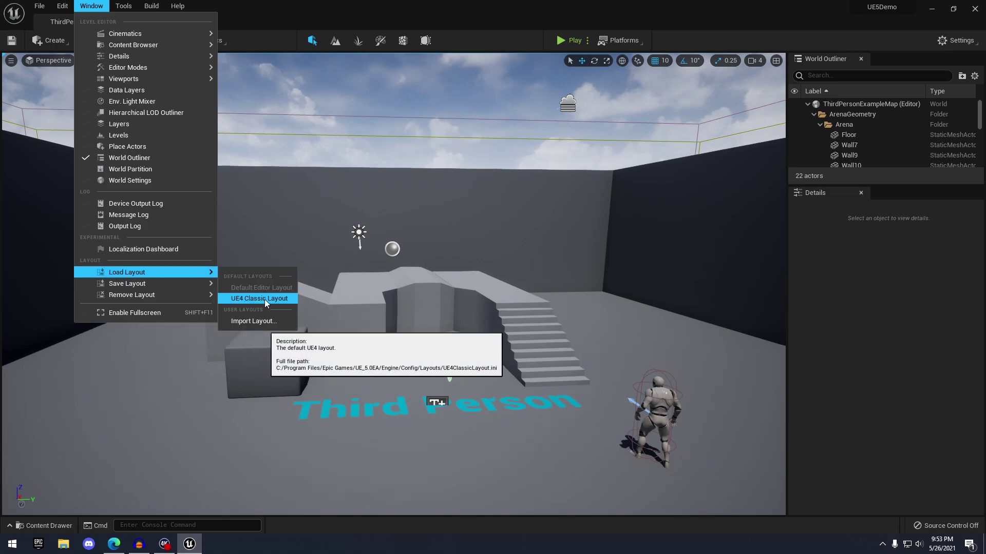
pyautogui.click(249, 299)
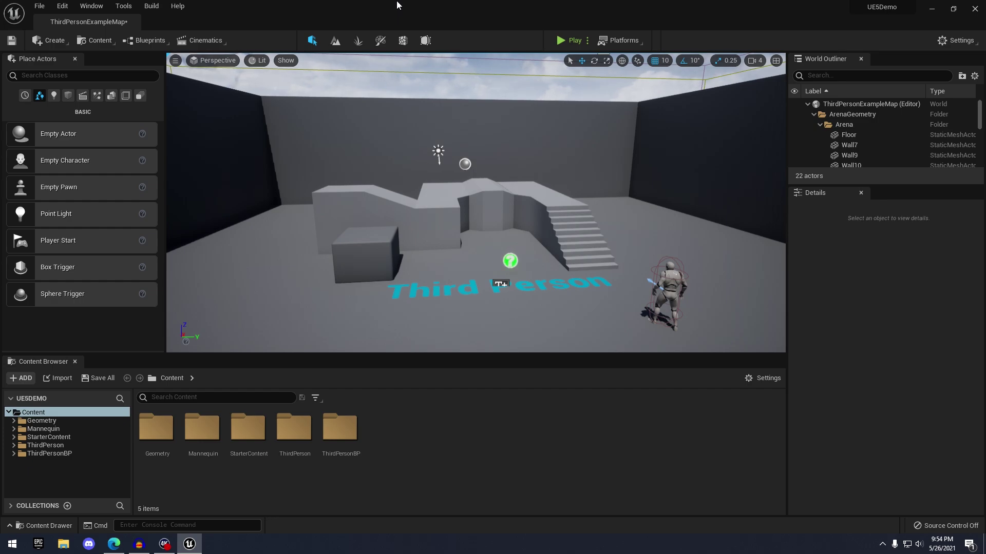
# Step: Switch the editor back to the Default Editor Layout and dismiss the new plugins notification
pyautogui.click(106, 6)
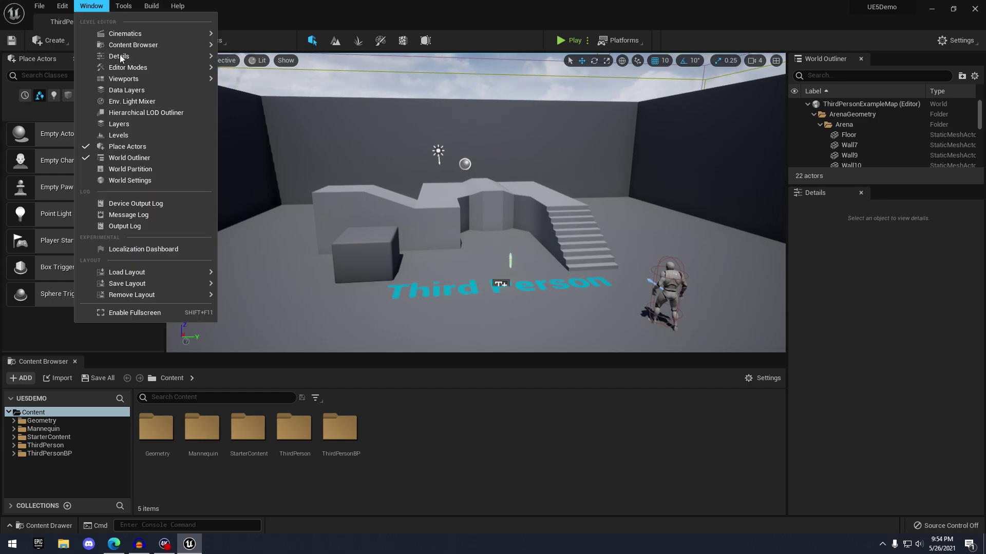
pyautogui.moveTo(140, 273)
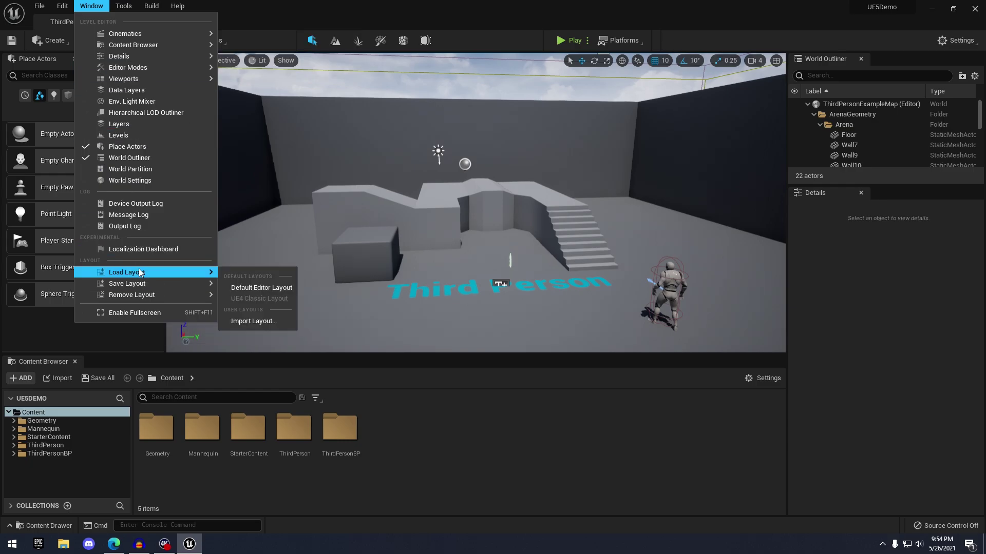
pyautogui.click(262, 288)
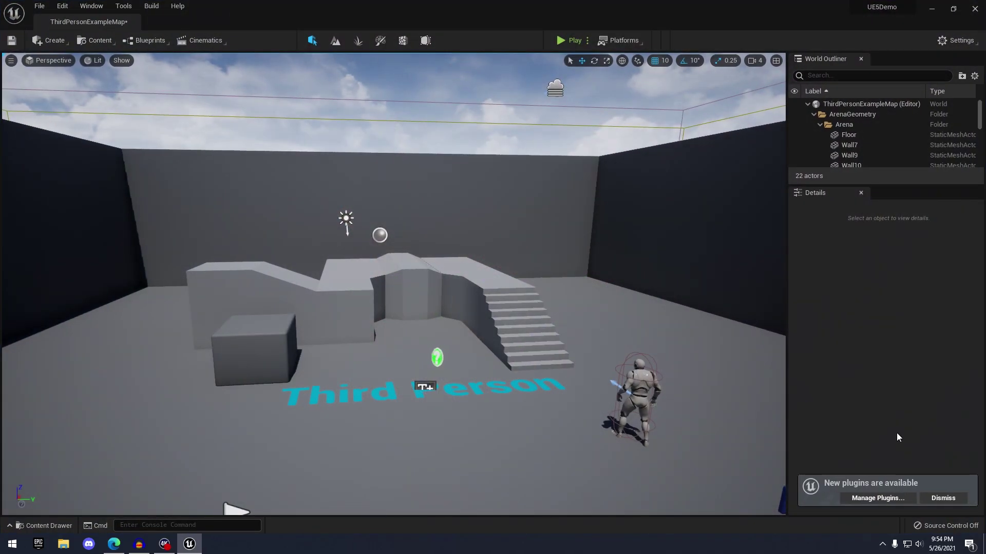
pyautogui.click(942, 499)
# Step: Select the free-standing cube in front of the ramp and move it along the Y axis to -590
pyautogui.moveTo(554, 290); pyautogui.dragTo(524, 285, button='right')
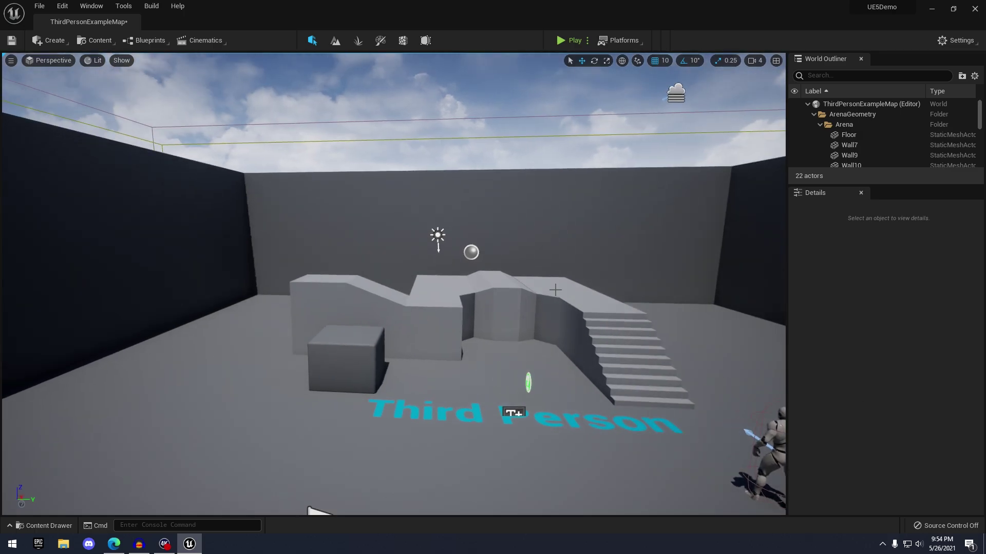
pyautogui.moveTo(601, 301); pyautogui.dragTo(588, 340, button='right')
pyautogui.press('w')
pyautogui.press('d')
pyautogui.press('s')
pyautogui.press('d')
pyautogui.press('a')
pyautogui.press('s')
pyautogui.click(255, 241)
pyautogui.moveTo(254, 241); pyautogui.dragTo(242, 234, button='right')
pyautogui.press('w')
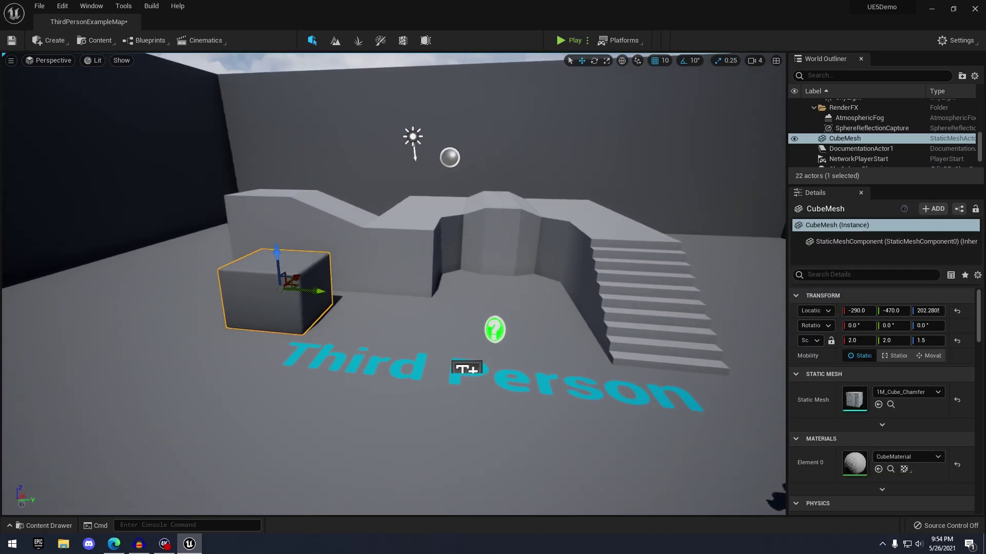
pyautogui.press('f')
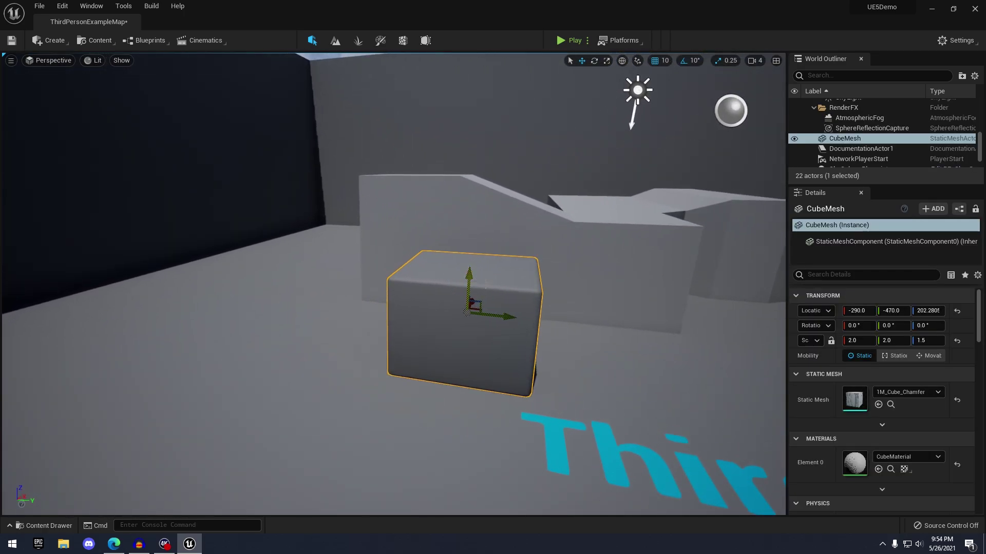
pyautogui.moveTo(503, 313); pyautogui.dragTo(448, 287)
# Step: Try scaling the cube with the scale gizmo and undo the scaling
pyautogui.press('e')
pyautogui.press('r')
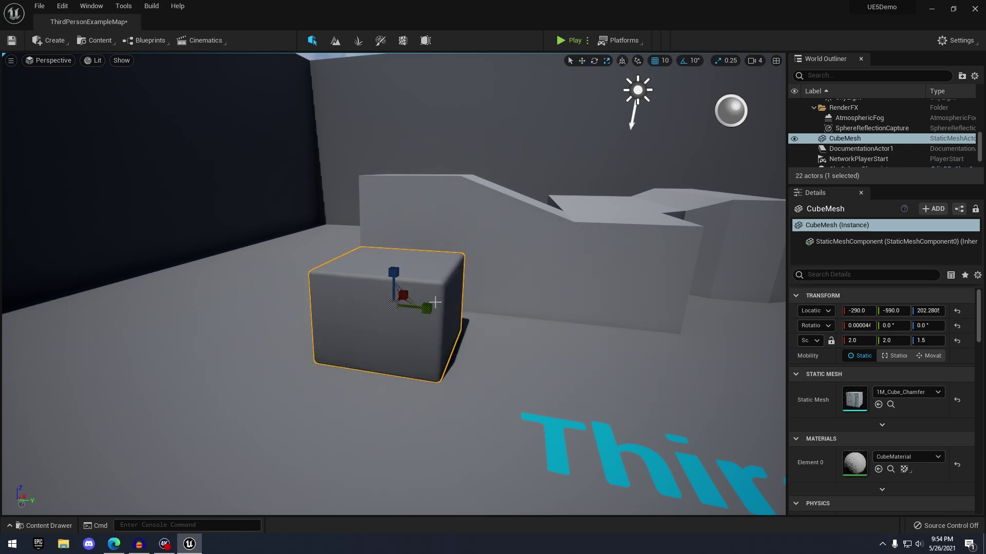
pyautogui.moveTo(399, 309); pyautogui.dragTo(401, 310)
pyautogui.hotkey('ctrl', 'z')
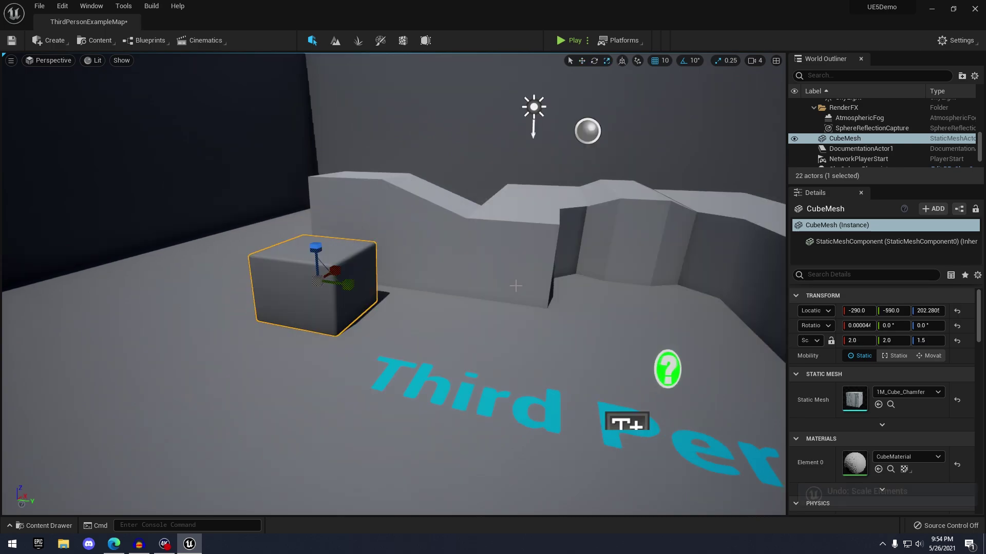
# Step: Select the arena's Floor mesh in the level
pyautogui.press('s')
pyautogui.moveTo(516, 286); pyautogui.dragTo(516, 286, button='right')
pyautogui.press('d')
pyautogui.click(411, 289)
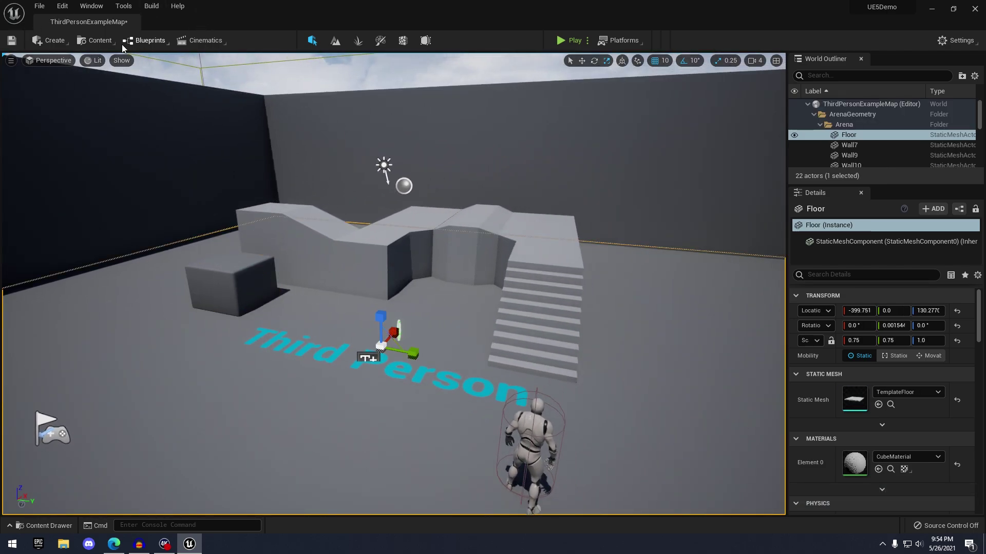
# Step: Review the options for creating actors, content, blueprints and cinematics, plus the viewport view modes and the play modes
pyautogui.click(48, 40)
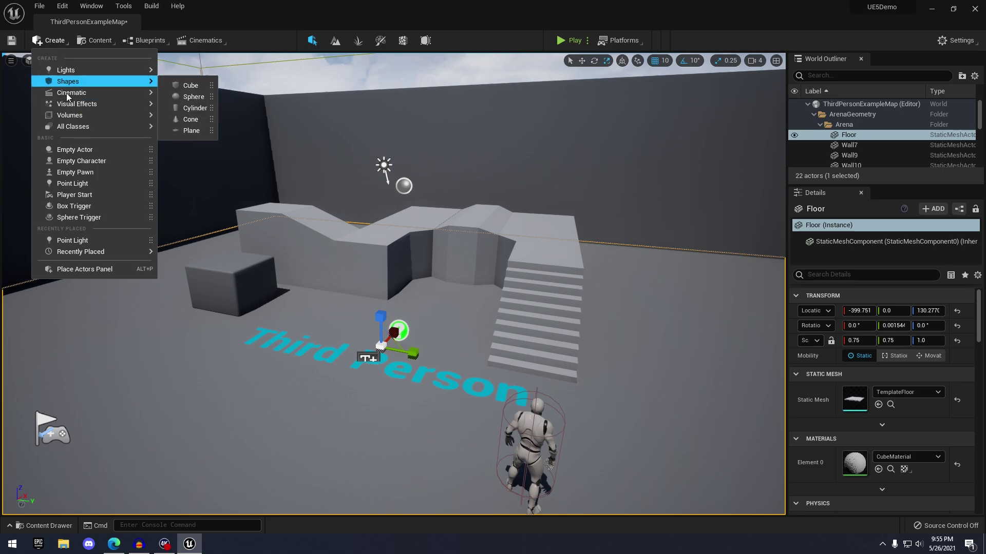
pyautogui.click(184, 30)
pyautogui.click(96, 40)
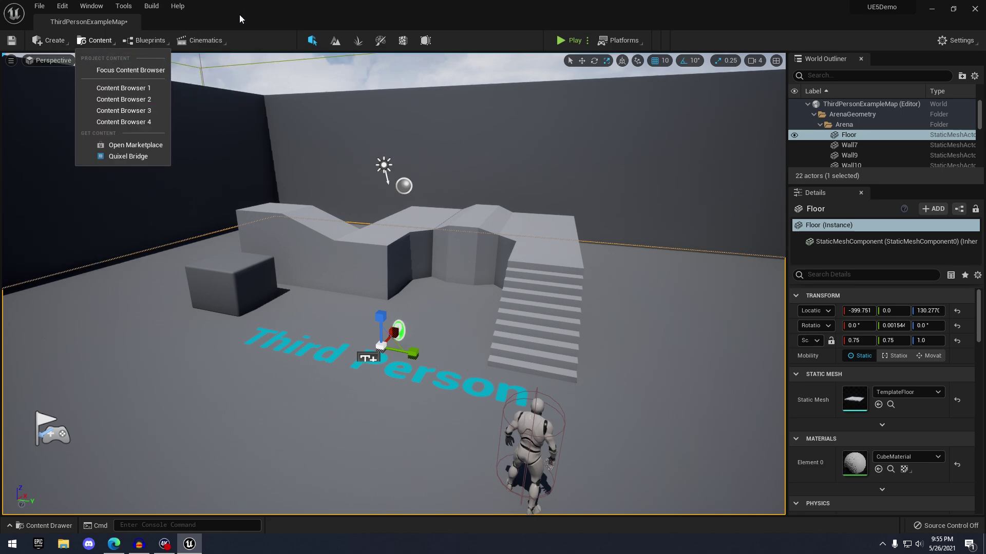
pyautogui.click(155, 38)
pyautogui.click(192, 39)
pyautogui.click(243, 34)
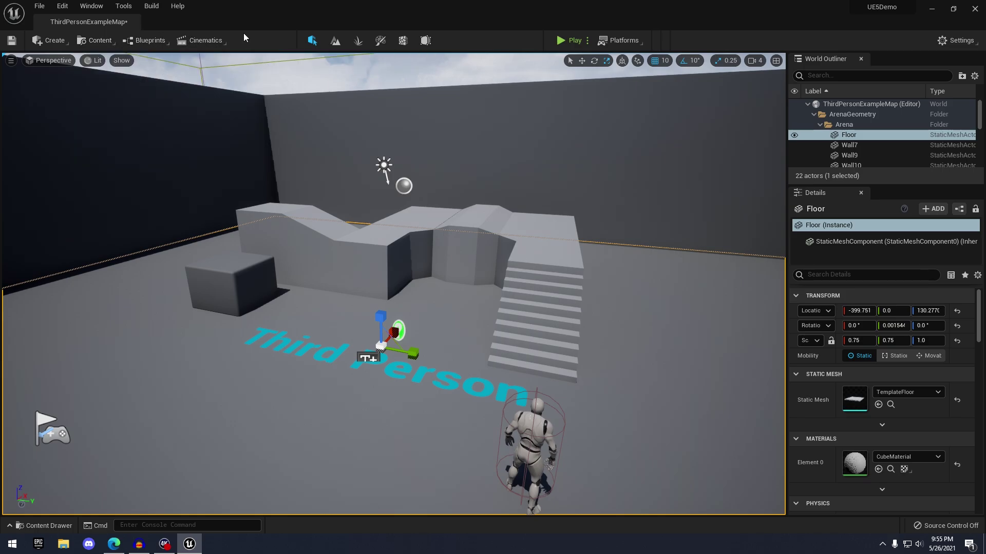
pyautogui.click(49, 60)
pyautogui.click(96, 60)
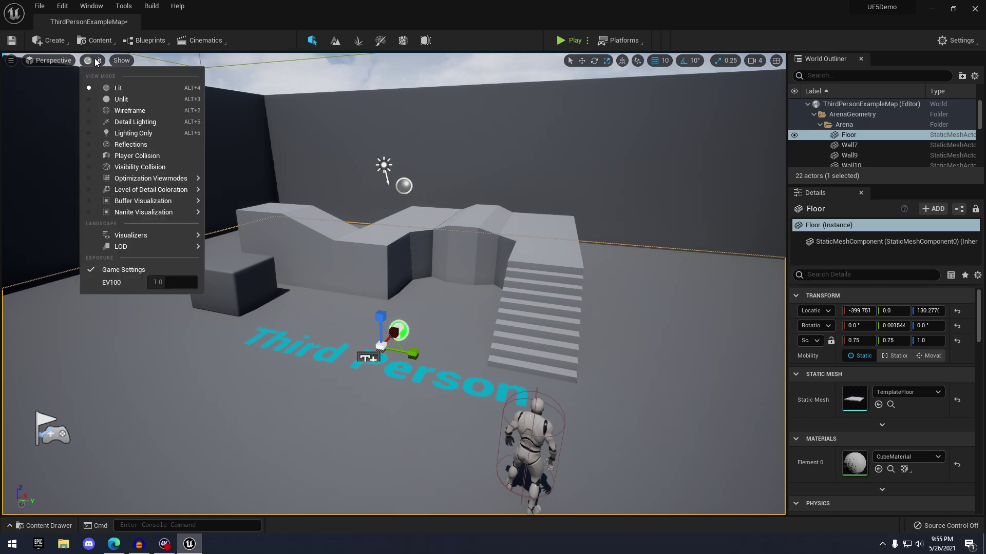
pyautogui.moveTo(132, 62)
pyautogui.click(263, 26)
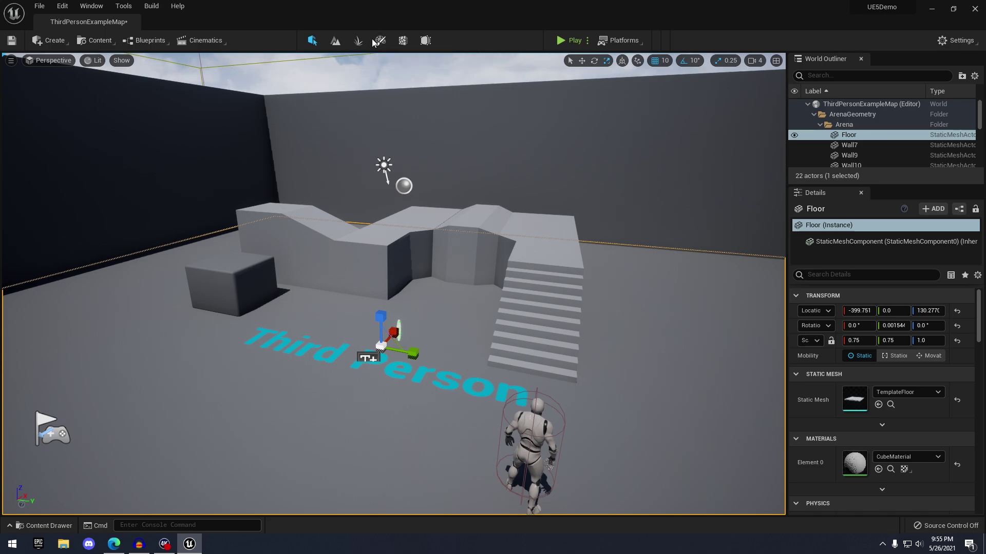
pyautogui.click(588, 40)
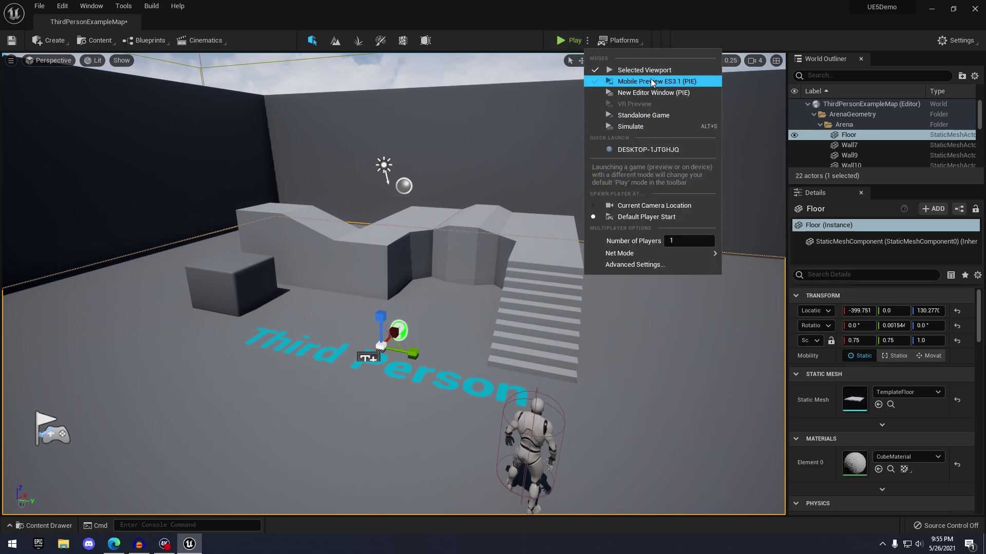
pyautogui.click(745, 20)
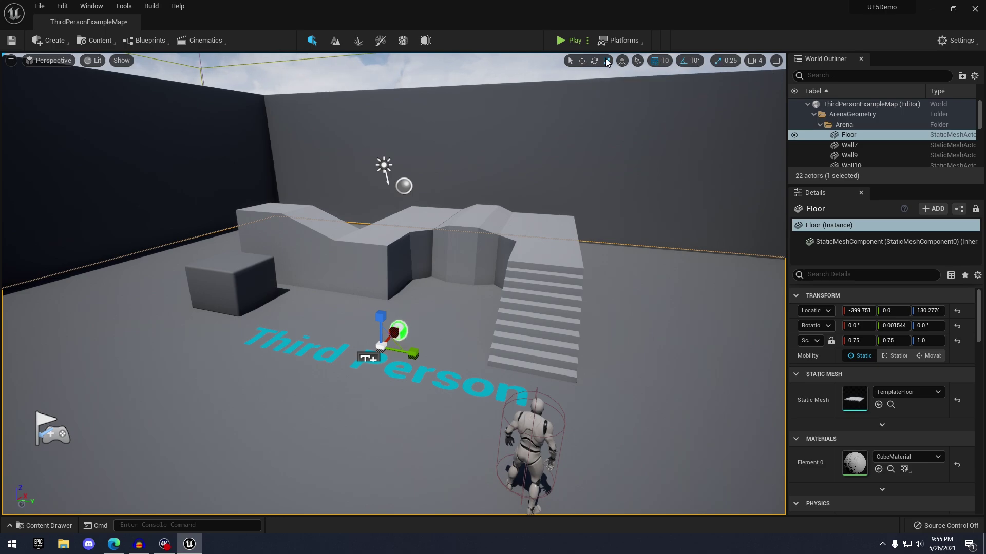
pyautogui.scroll(-5, 867, 144)
pyautogui.scroll(5, 896, 144)
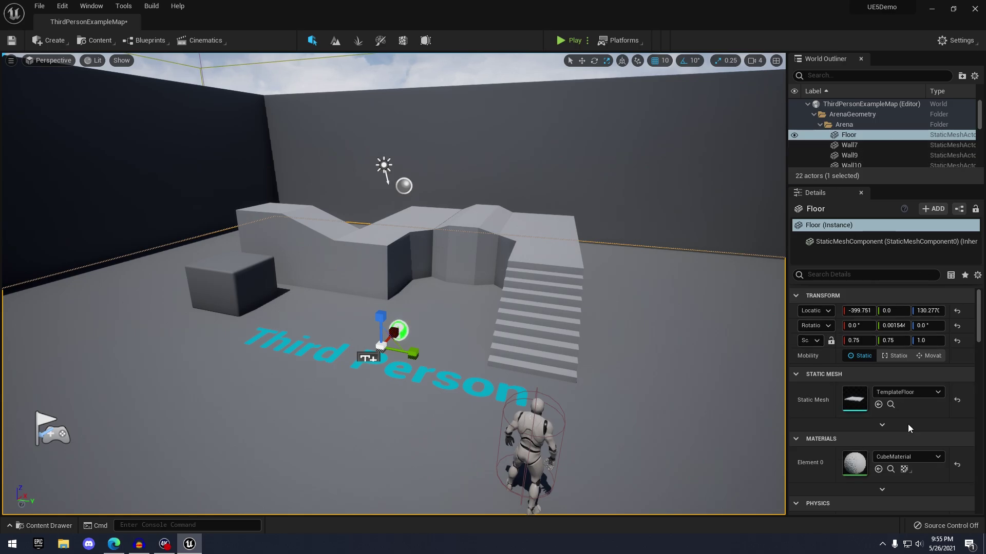
pyautogui.moveTo(580, 293); pyautogui.dragTo(593, 292, button='right')
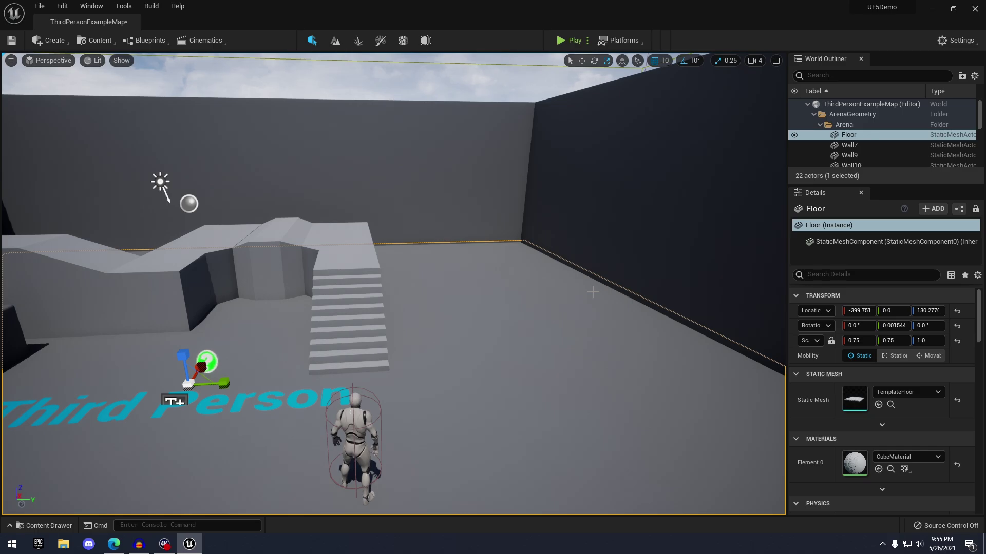
# Step: Open the ThirdPersonCharacter blueprint from the Blueprints folder inside ThirdPersonBP
pyautogui.moveTo(593, 292); pyautogui.dragTo(590, 296, button='right')
pyautogui.hotkey('ctrl', 'space')
pyautogui.click(446, 447)
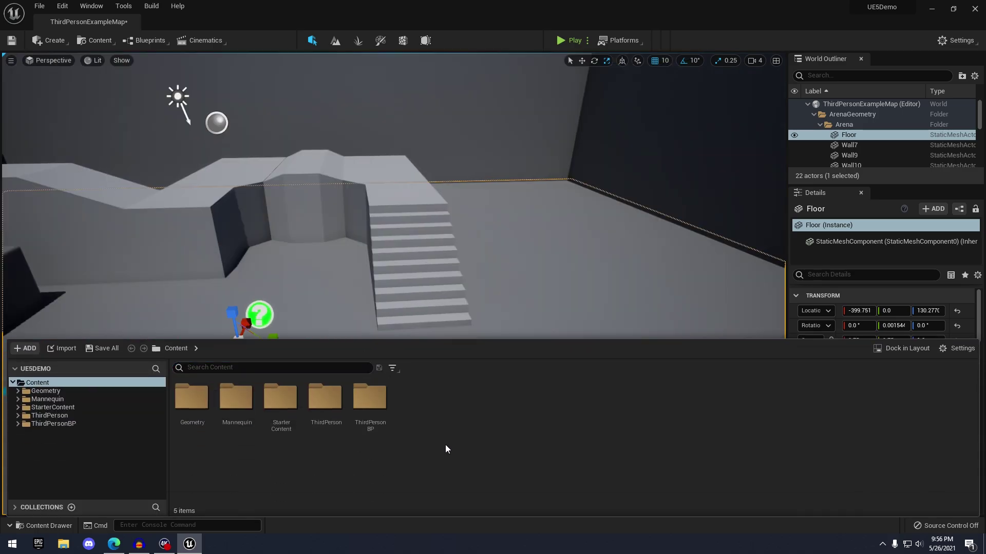
pyautogui.doubleClick(370, 403)
pyautogui.click(208, 409)
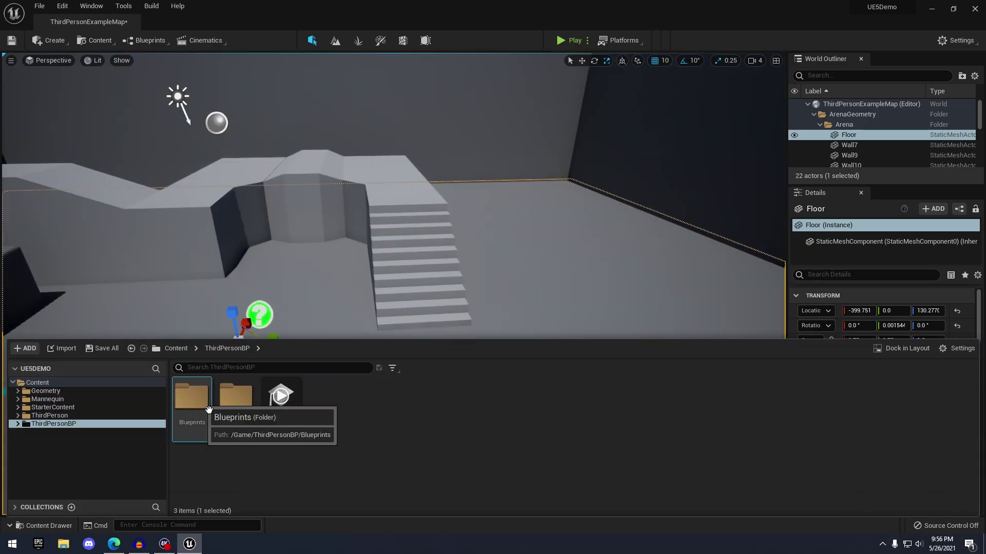
pyautogui.doubleClick(208, 410)
pyautogui.doubleClick(204, 409)
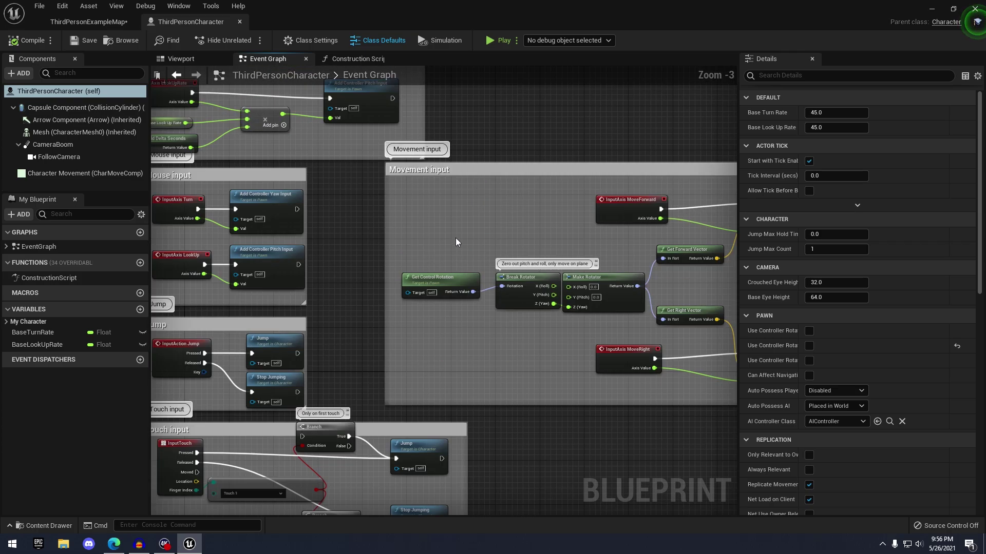
# Step: Examine the character blueprint's event graph, then its Mesh and FollowCamera components in the 3D preview
pyautogui.moveTo(455, 238); pyautogui.dragTo(517, 76, button='right')
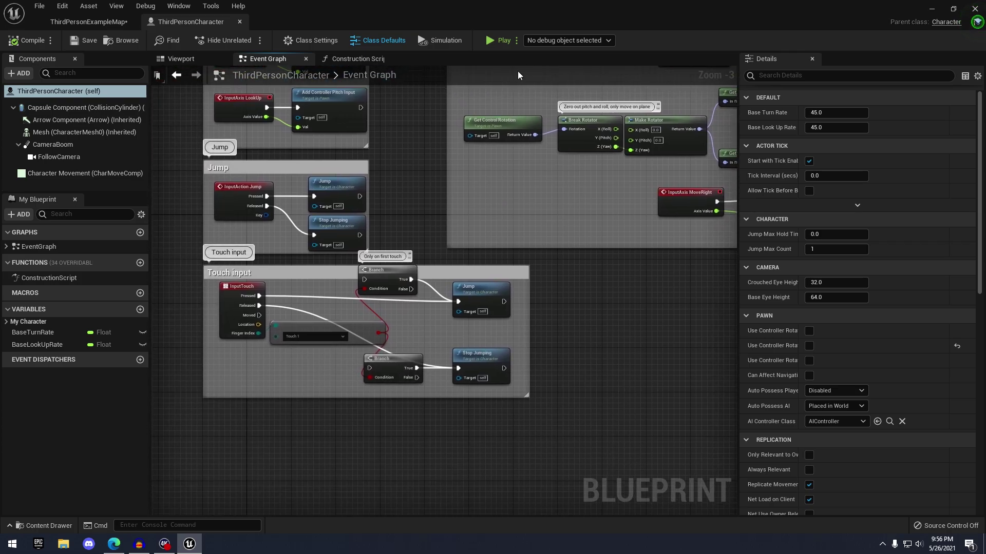
pyautogui.doubleClick(66, 121)
pyautogui.click(434, 267)
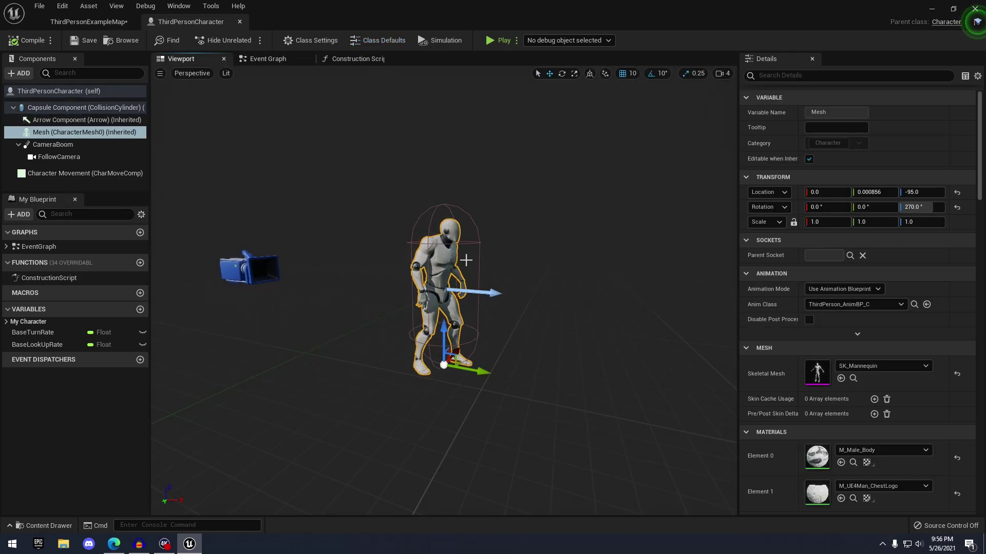
pyautogui.scroll(3, 867, 301)
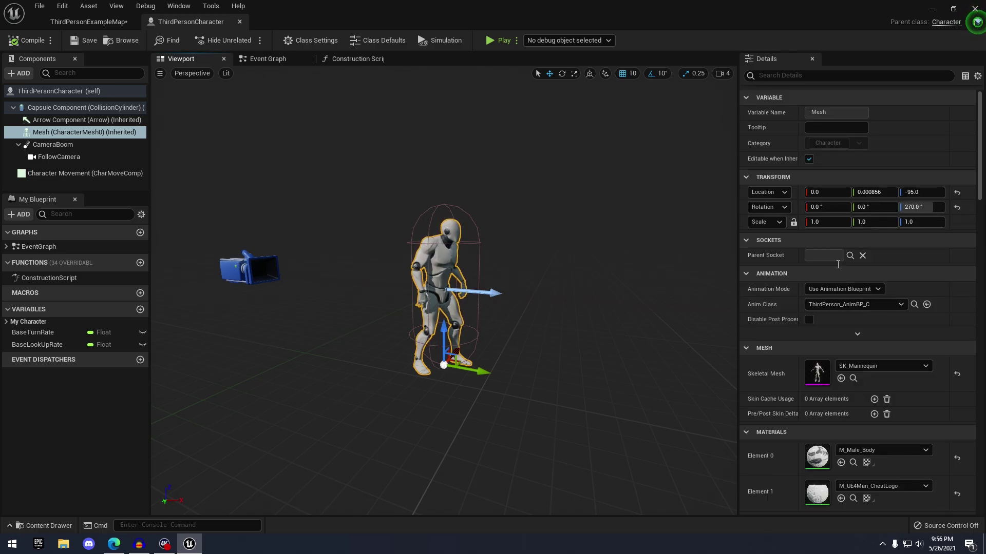
pyautogui.click(88, 161)
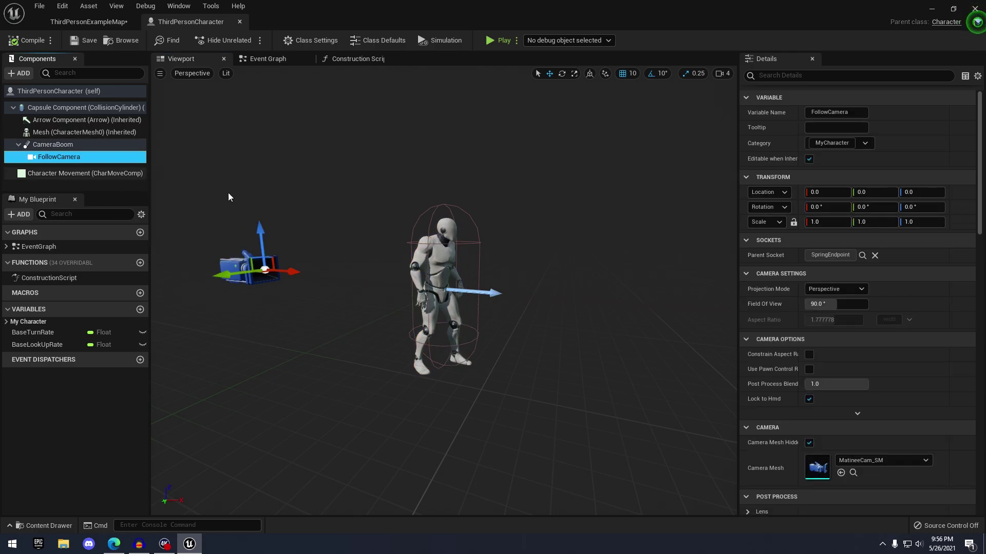
pyautogui.moveTo(264, 167); pyautogui.dragTo(243, 176, button='right')
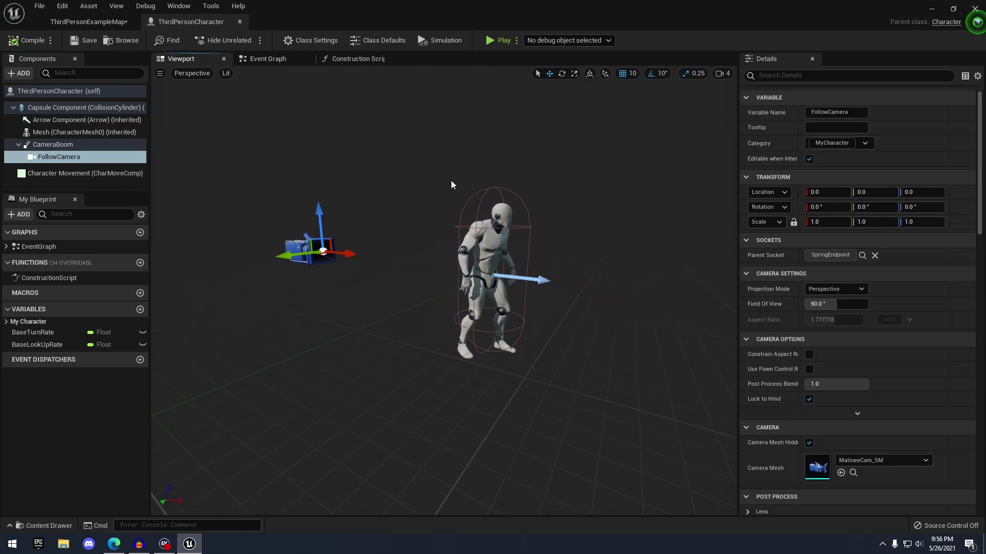
pyautogui.press('w')
pyautogui.moveTo(505, 251); pyautogui.dragTo(523, 249, button='right')
# Step: Locate the character mesh's SK_Mannequin asset in the project content and open it for editing
pyautogui.click(487, 248)
pyautogui.click(854, 378)
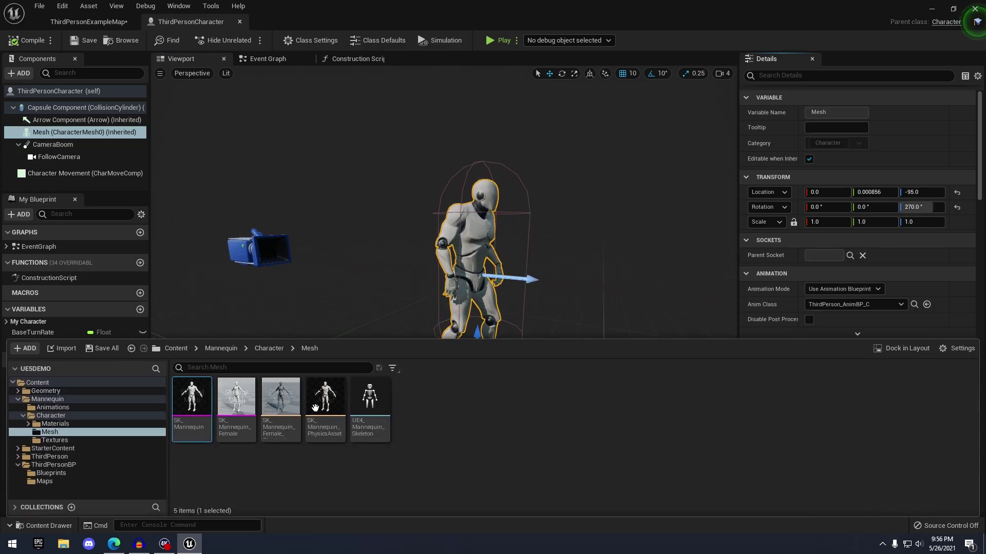
pyautogui.doubleClick(193, 423)
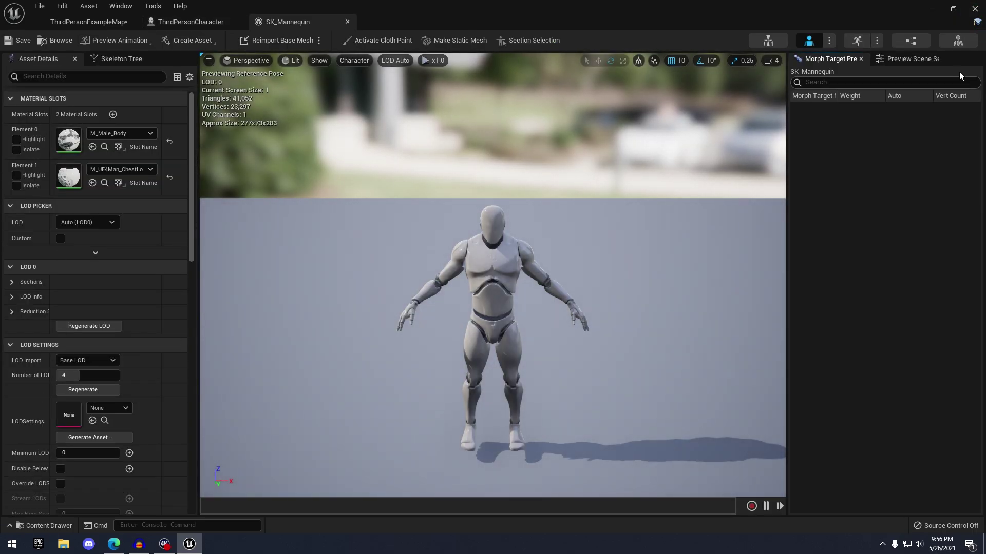
# Step: Review SK_Mannequin's preview scene settings and its linked skeleton, mesh, animation, animation blueprint and physics editors
pyautogui.click(907, 58)
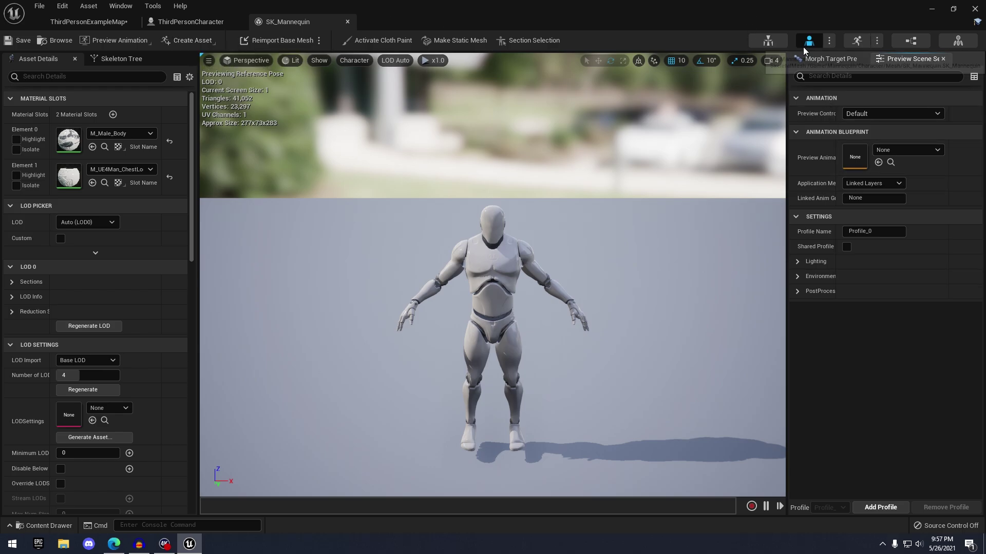
pyautogui.click(777, 44)
pyautogui.click(815, 40)
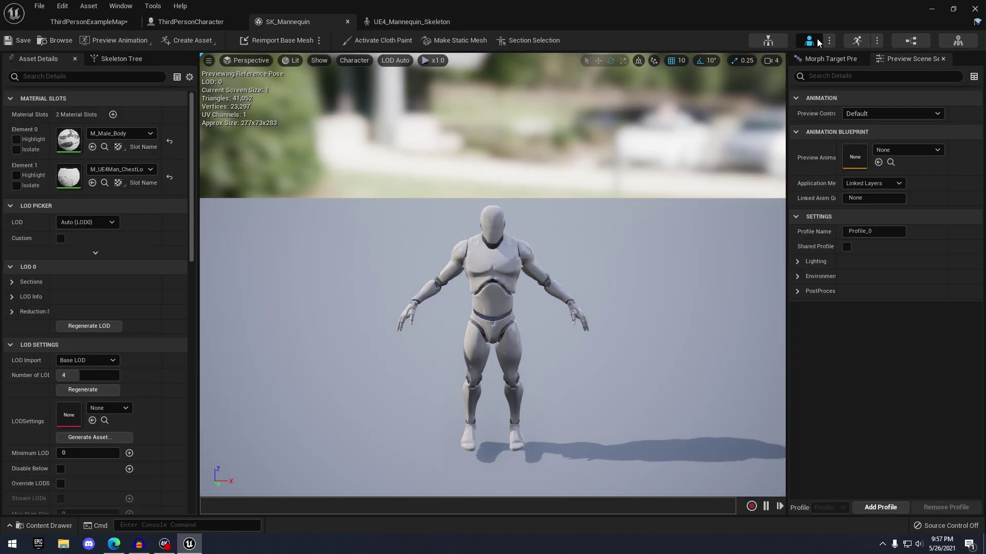
pyautogui.click(857, 42)
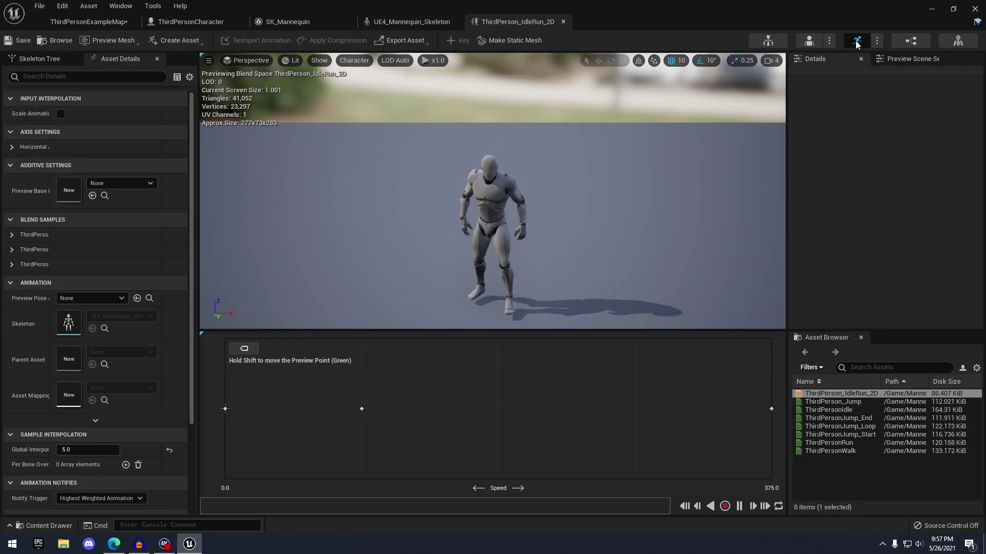
pyautogui.click(907, 39)
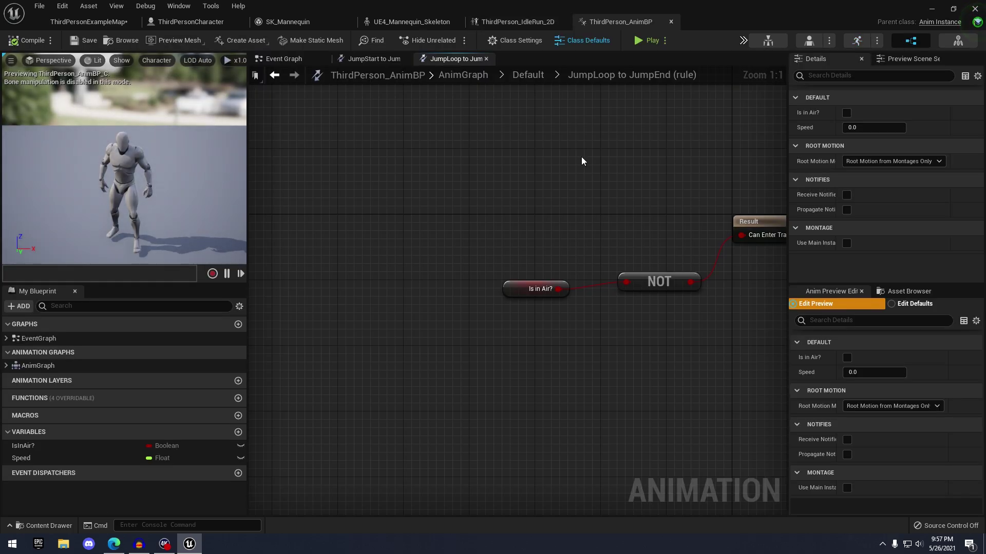
pyautogui.click(958, 41)
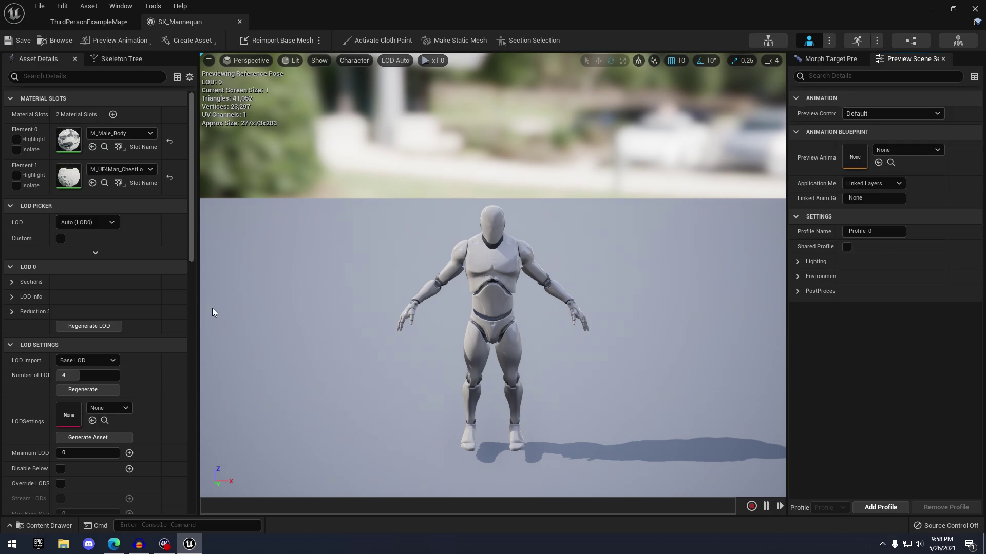
# Step: Return to the ThirdPersonExampleMap level and decline re-opening the previously open asset editor
pyautogui.click(88, 21)
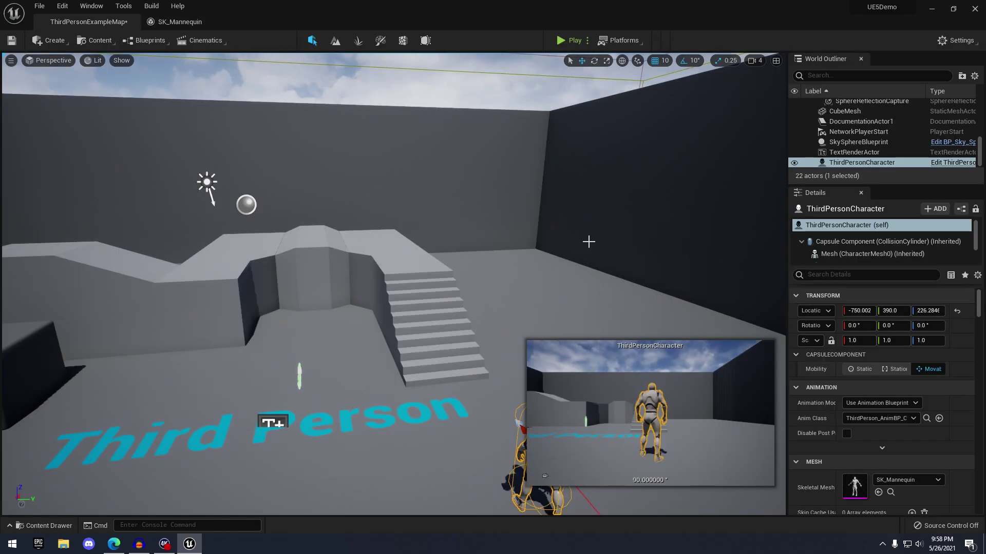
pyautogui.click(592, 242)
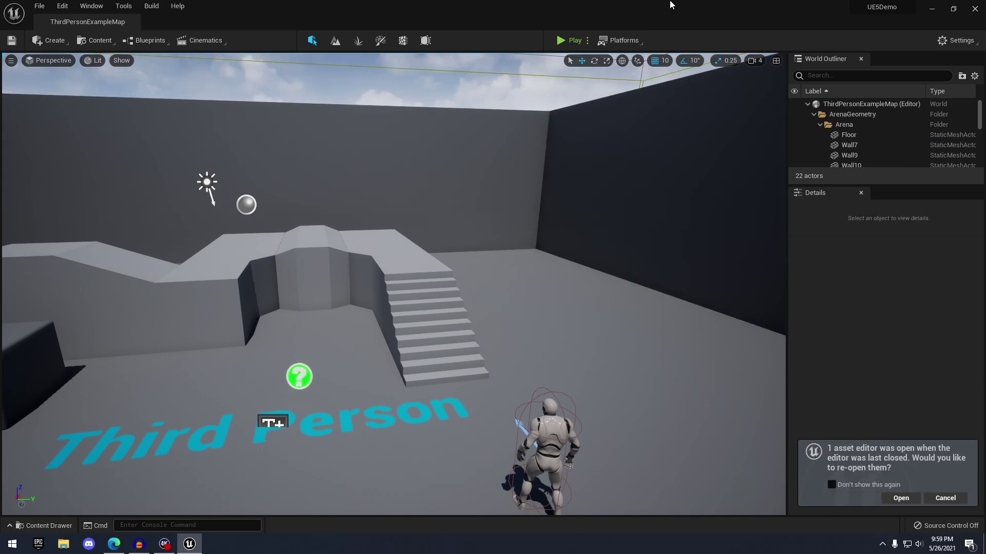
pyautogui.click(944, 497)
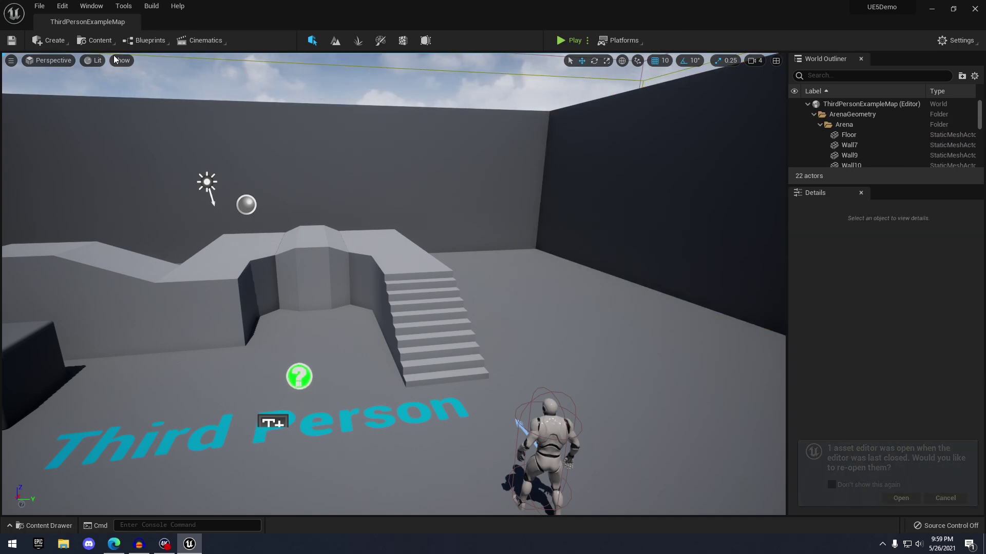
# Step: Search the editor's plugins for "mega"
pyautogui.click(66, 9)
pyautogui.click(111, 167)
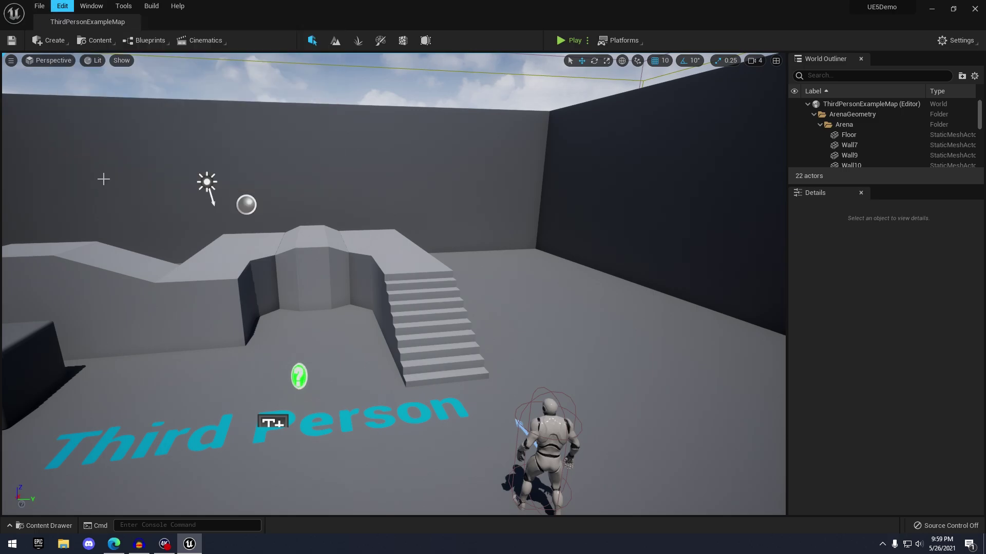
pyautogui.write('mega')
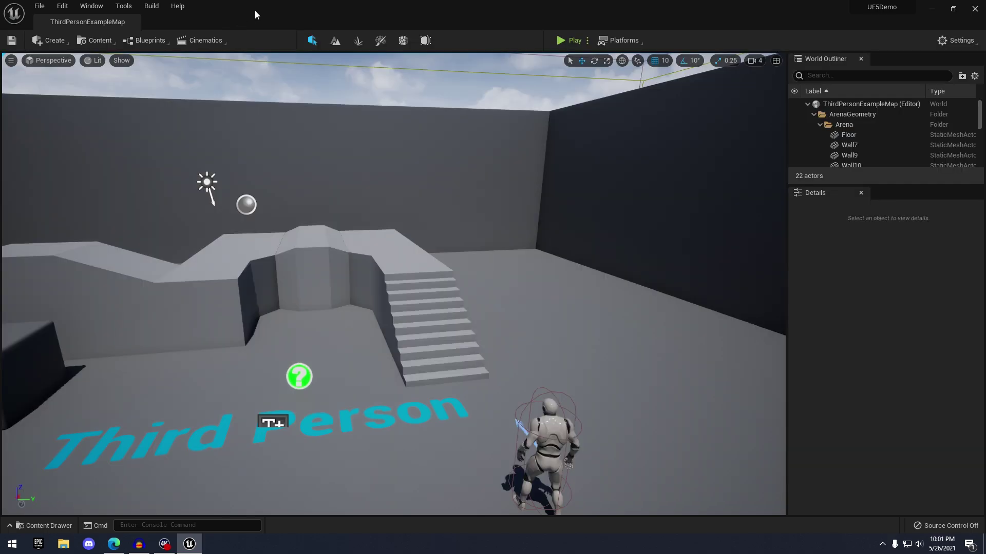
# Step: Open Quixel Bridge and browse its featured collections, new 3D models and plants, and latest assets
pyautogui.click(103, 41)
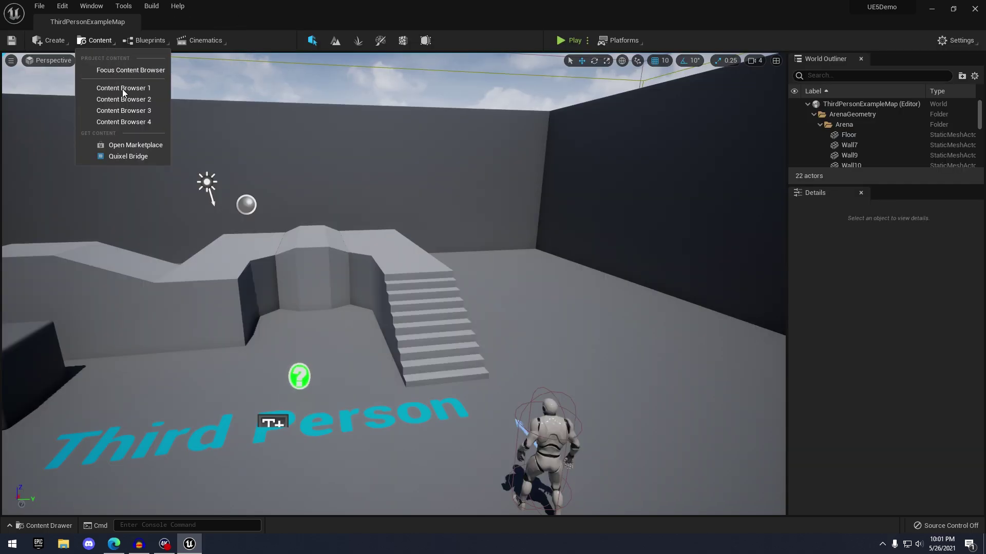
pyautogui.click(124, 160)
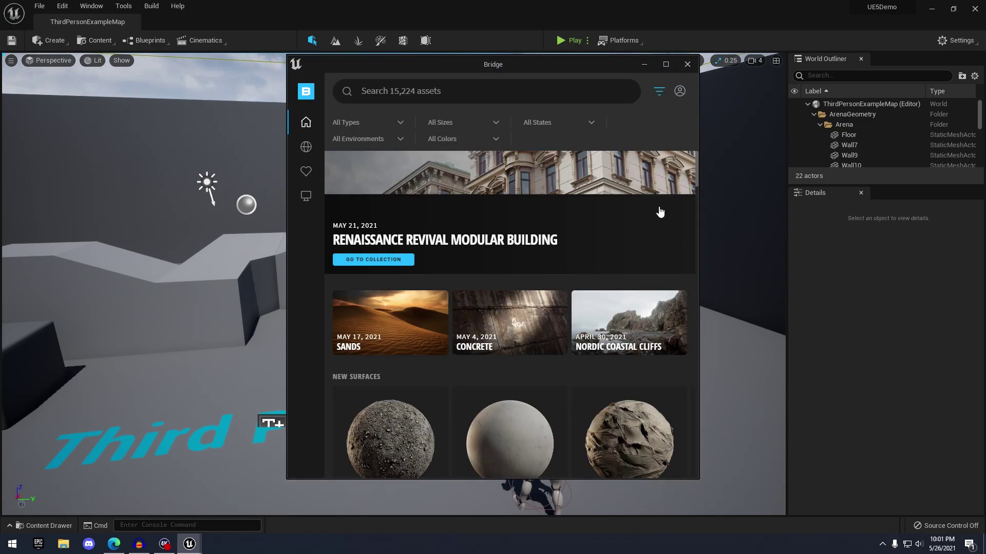
pyautogui.scroll(-1, 667, 167)
pyautogui.scroll(1, 667, 167)
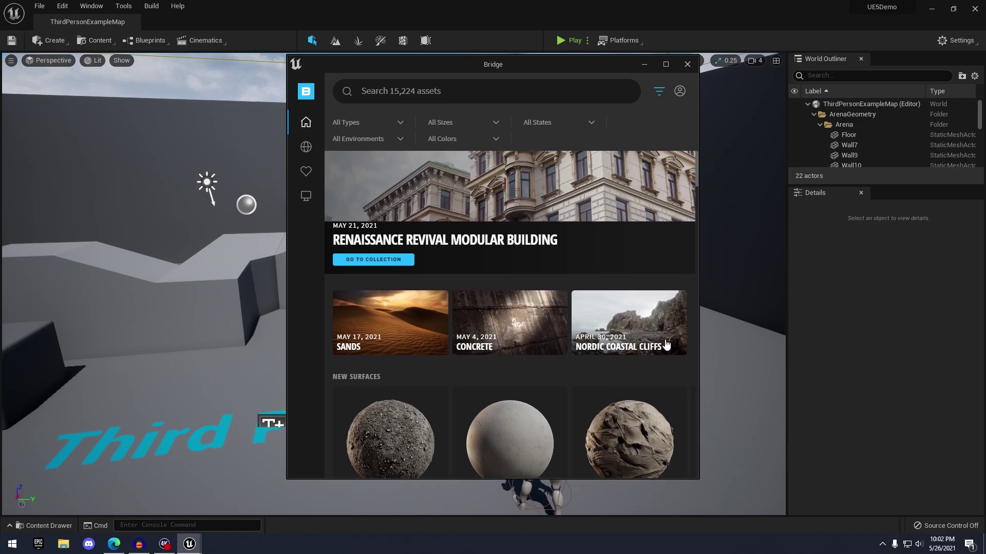
pyautogui.scroll(-10, 527, 211)
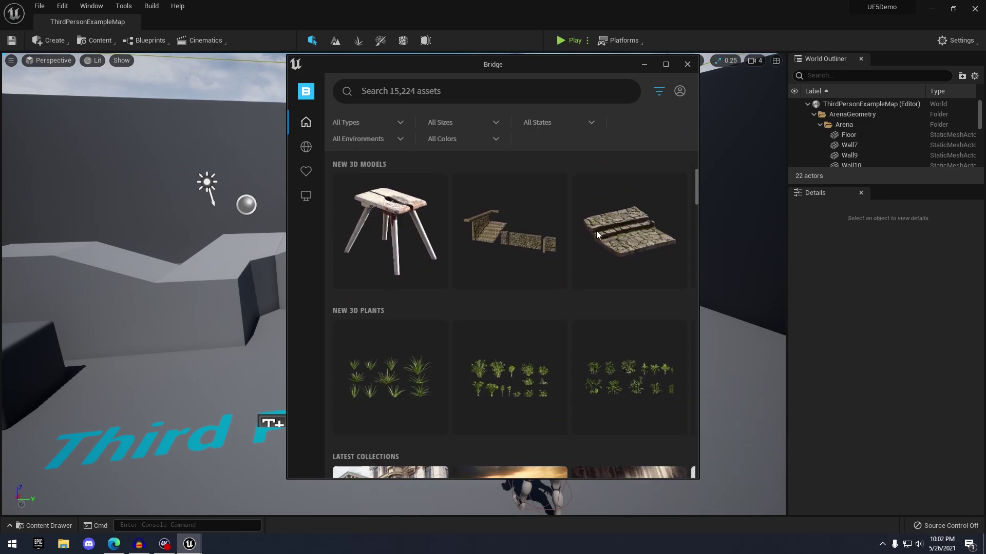
pyautogui.moveTo(555, 63); pyautogui.dragTo(550, 63)
pyautogui.scroll(-8, 589, 293)
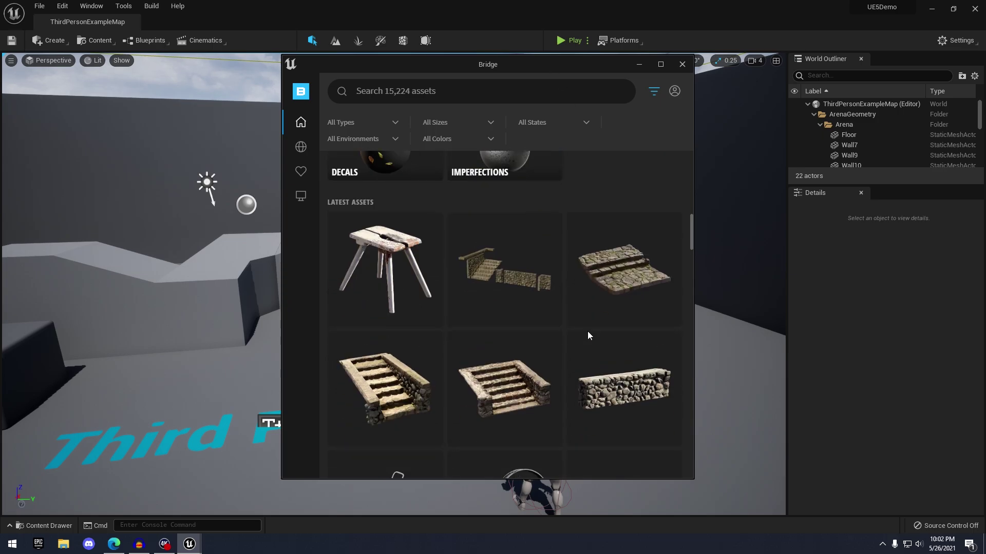
# Step: Download the Japanese Stone Wall 3D asset at Medium Quality and place it in the level
pyautogui.click(631, 190)
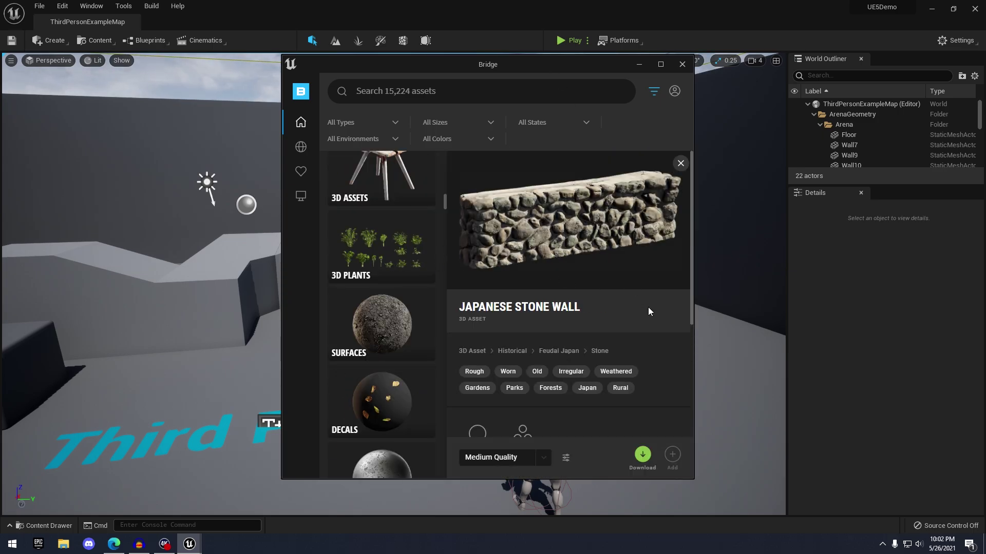
pyautogui.scroll(-3, 647, 310)
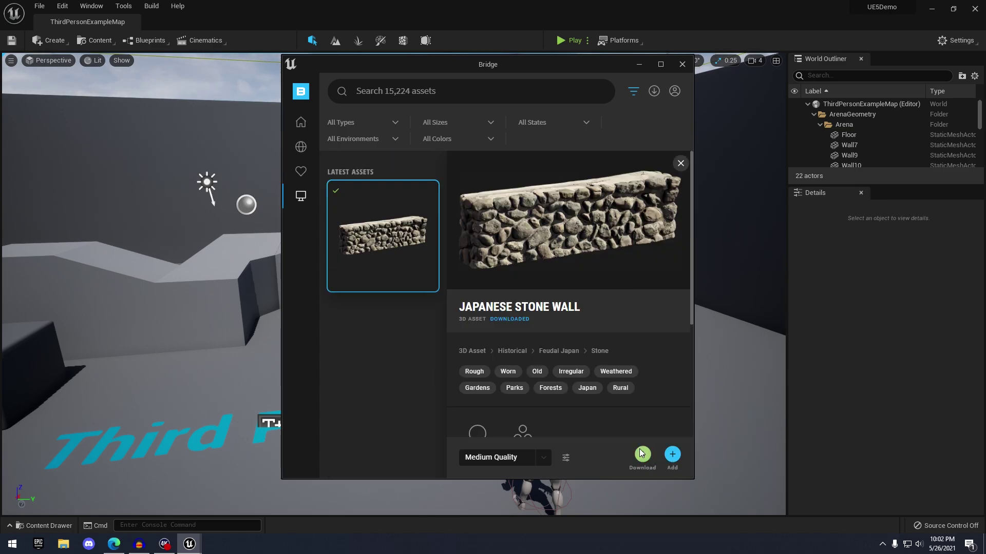
pyautogui.moveTo(307, 143)
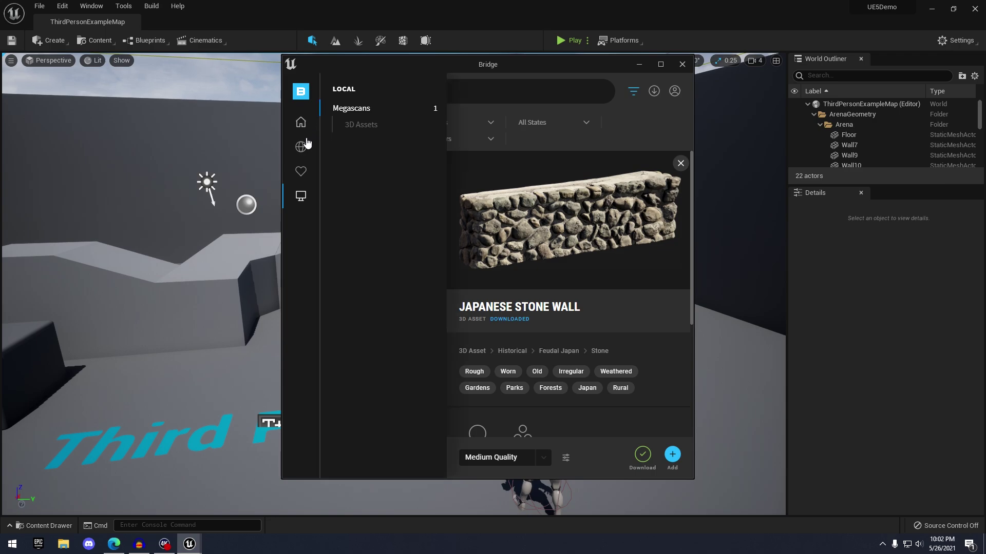
pyautogui.moveTo(386, 242); pyautogui.dragTo(227, 369)
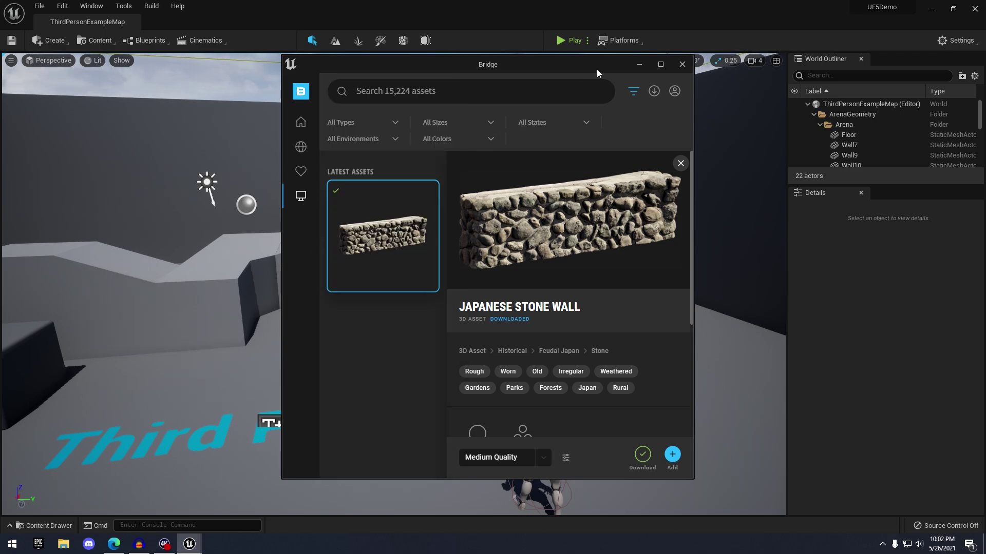
pyautogui.click(641, 66)
# Step: Lower the stone wall onto the arena floor by the Third Person text and adjust its rotation
pyautogui.moveTo(524, 205); pyautogui.dragTo(462, 200, button='right')
pyautogui.click(498, 278)
pyautogui.moveTo(461, 273); pyautogui.dragTo(454, 474)
pyautogui.moveTo(454, 410); pyautogui.dragTo(498, 462, button='right')
pyautogui.press('e')
pyautogui.moveTo(443, 392); pyautogui.dragTo(465, 392)
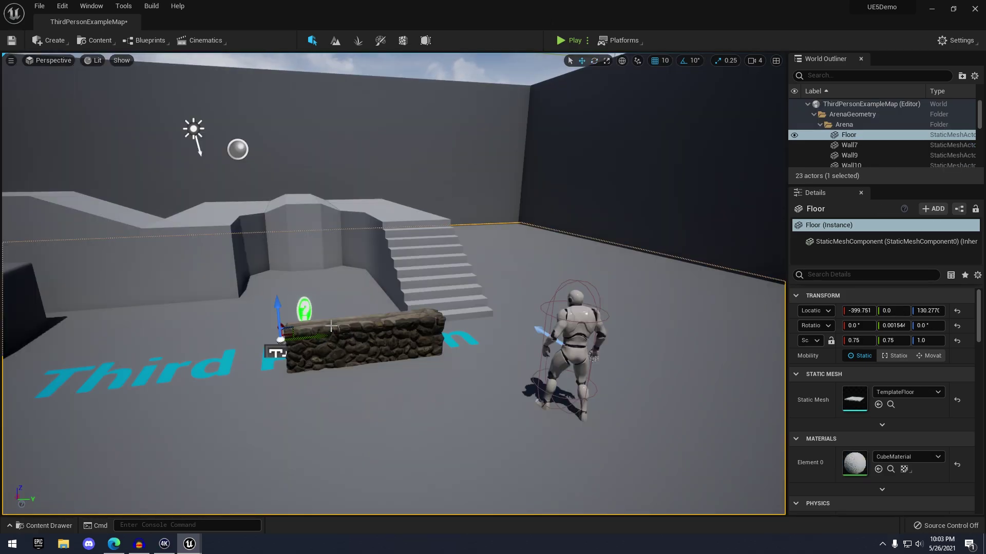
# Step: Download the Japanese Metal Lantern 3D asset from Bridge at High Quality
pyautogui.moveTo(415, 333); pyautogui.dragTo(394, 337, button='right')
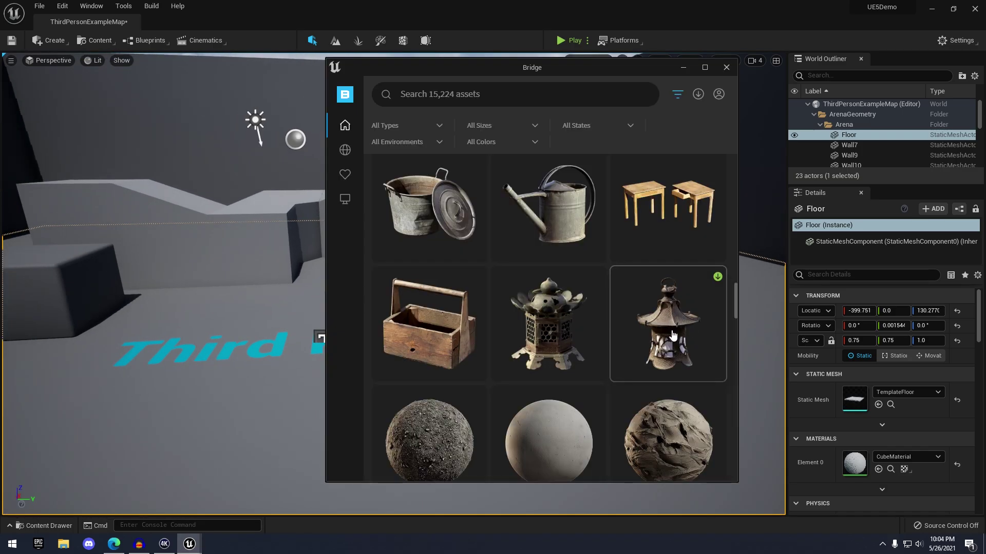
pyautogui.click(673, 335)
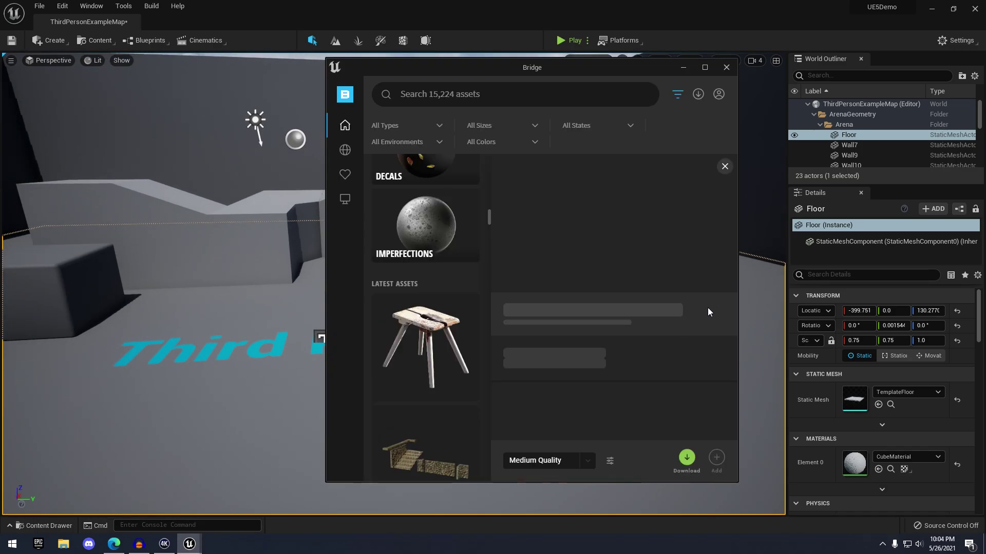
pyautogui.click(587, 462)
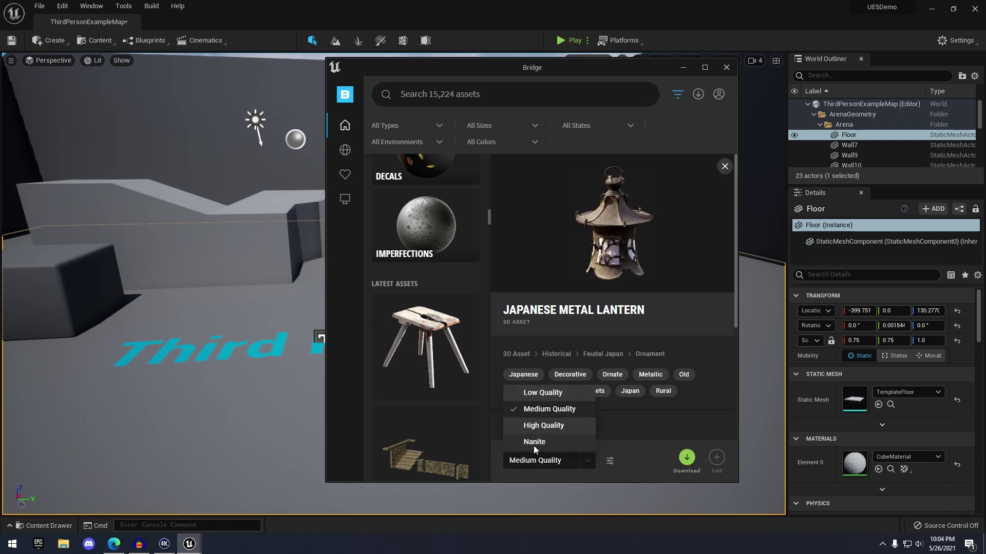
pyautogui.click(562, 427)
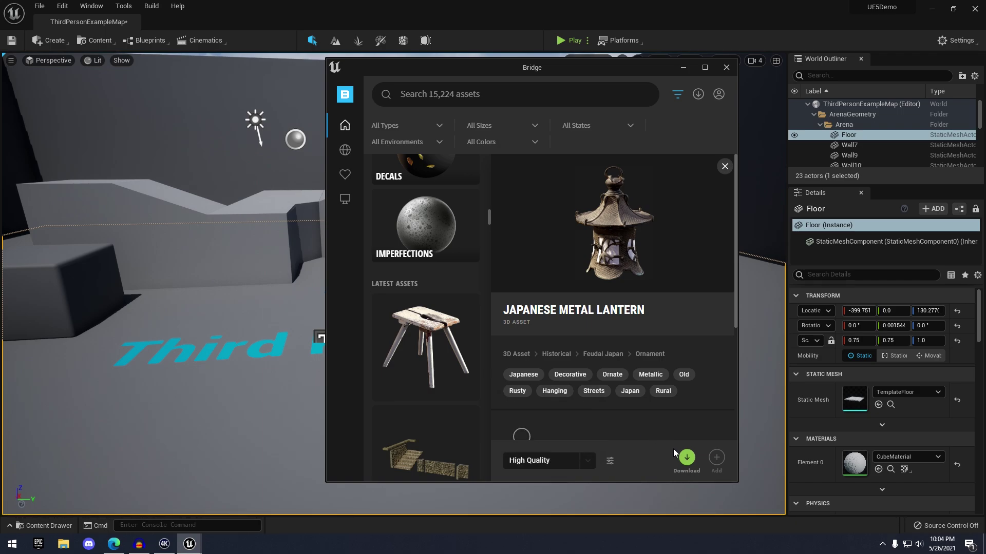
pyautogui.click(686, 460)
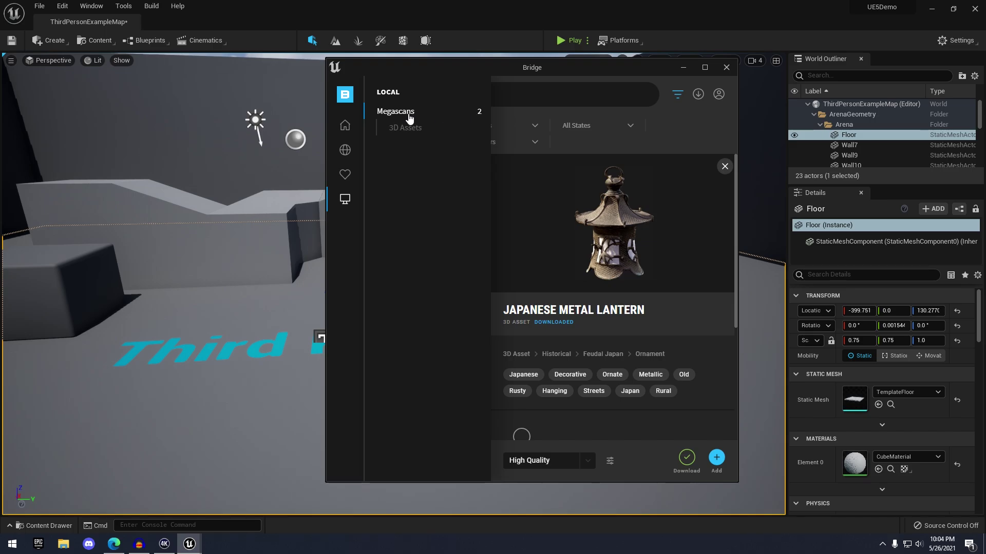
# Step: Show the local Megascans assets in Bridge and place the Japanese Metal Lantern in the level by the Third Person text
pyautogui.click(431, 130)
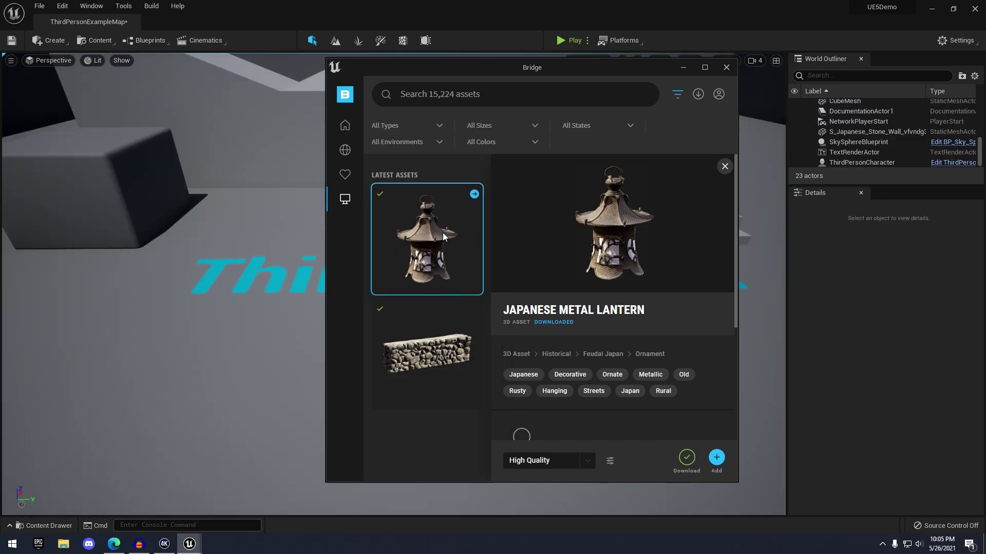
pyautogui.moveTo(444, 236); pyautogui.dragTo(296, 314)
pyautogui.click(682, 68)
# Step: View the placed lantern up close, locate its mesh in the project content and open it for inspection
pyautogui.moveTo(613, 202); pyautogui.dragTo(500, 218, button='right')
pyautogui.press('w')
pyautogui.scroll(-2, 614, 202)
pyautogui.press('s')
pyautogui.press('d')
pyautogui.press('s')
pyautogui.rightClick(467, 214)
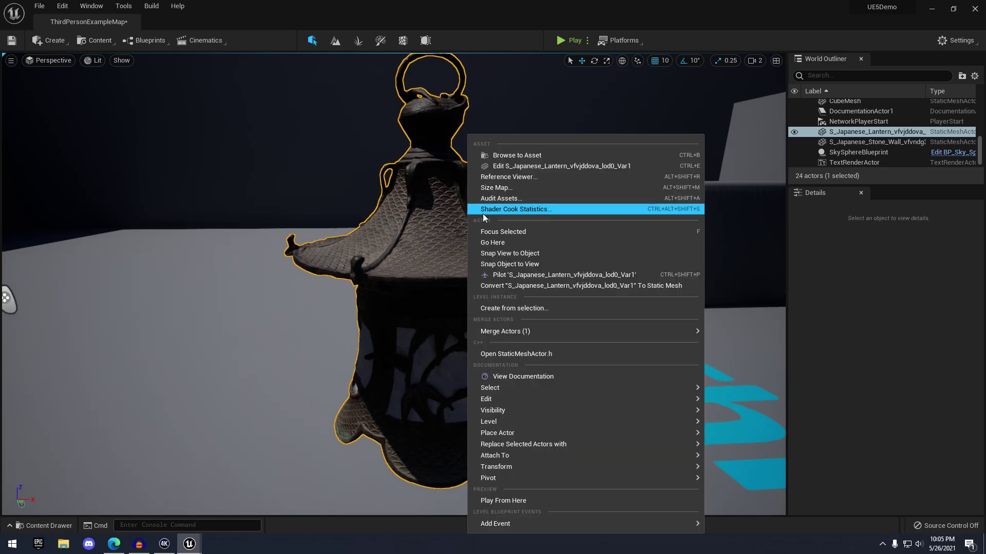
pyautogui.click(517, 155)
pyautogui.doubleClick(250, 407)
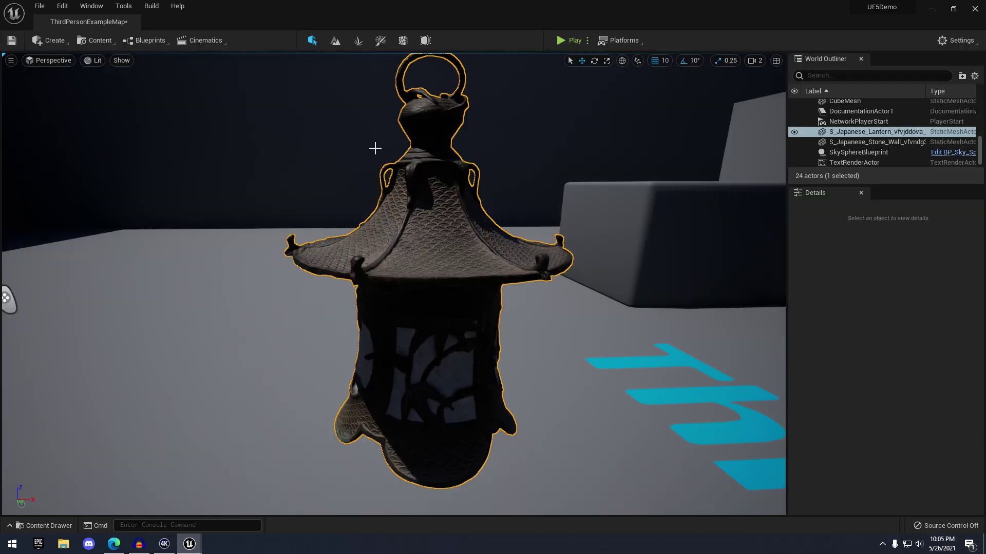
pyautogui.moveTo(375, 149); pyautogui.dragTo(375, 149, button='right')
# Step: Return to Quixel Bridge and look over its home page and the Japanese Metal Lantern's asset details
pyautogui.moveTo(189, 543)
pyautogui.click(255, 501)
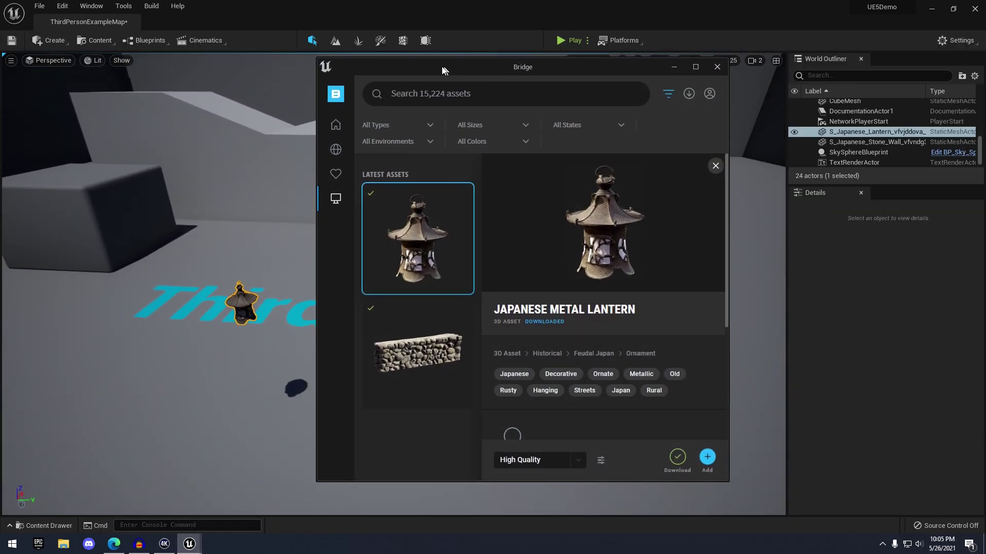
pyautogui.moveTo(443, 71); pyautogui.dragTo(435, 72)
pyautogui.click(339, 101)
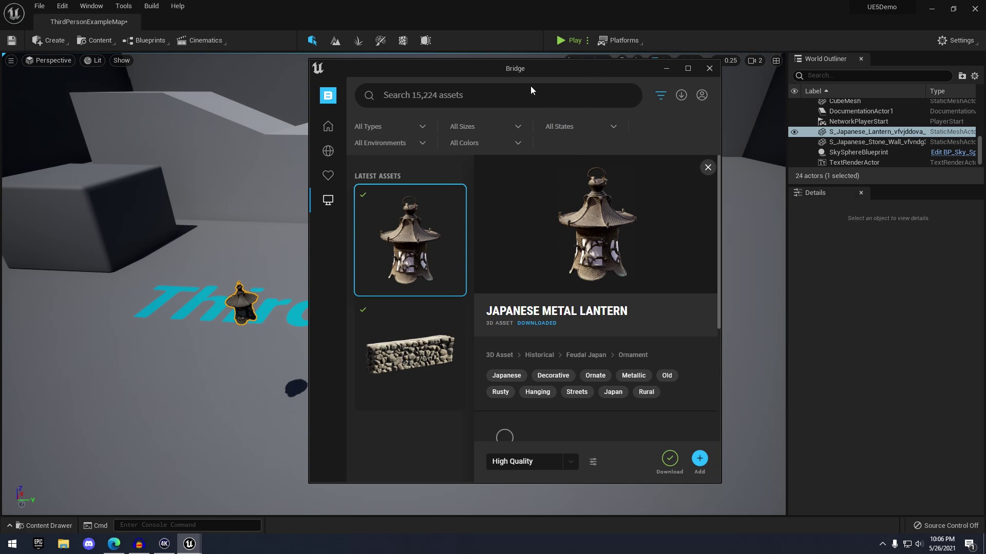
pyautogui.moveTo(351, 127)
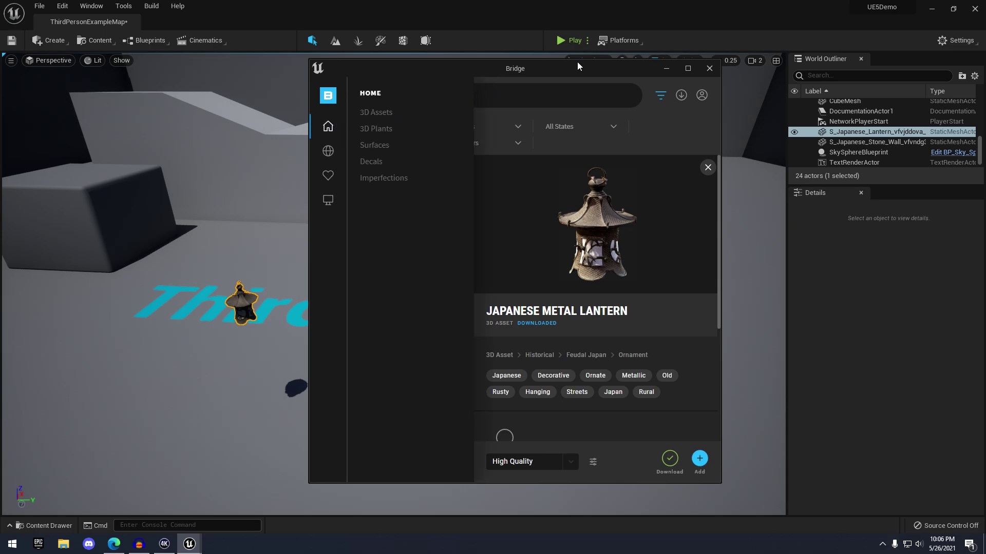
pyautogui.moveTo(573, 63); pyautogui.dragTo(587, 65)
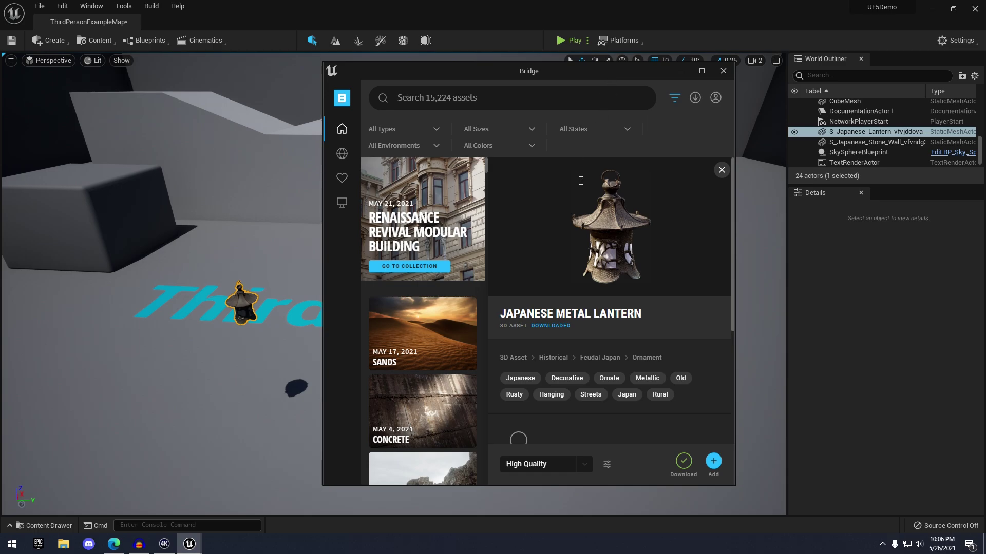
pyautogui.moveTo(636, 70); pyautogui.dragTo(614, 70)
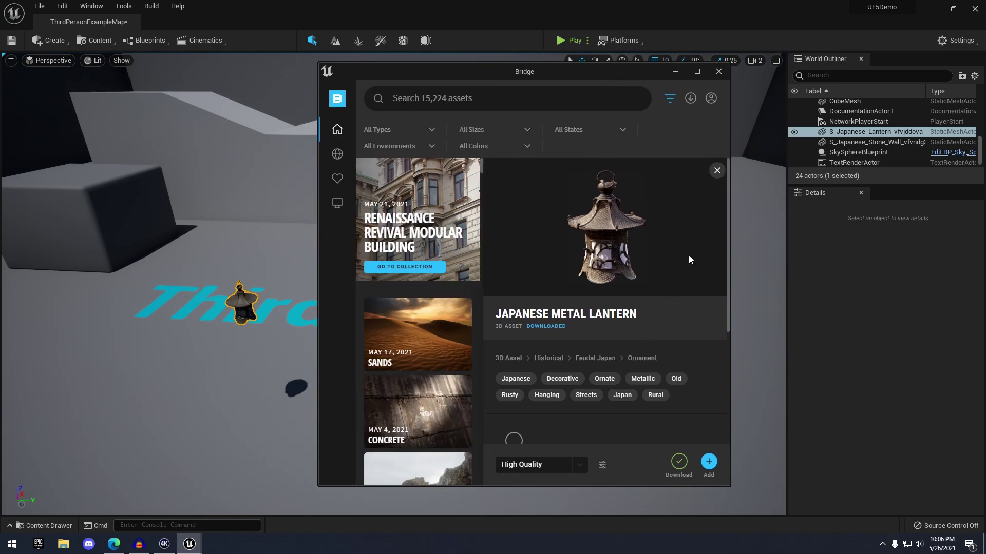
pyautogui.scroll(-2, 698, 235)
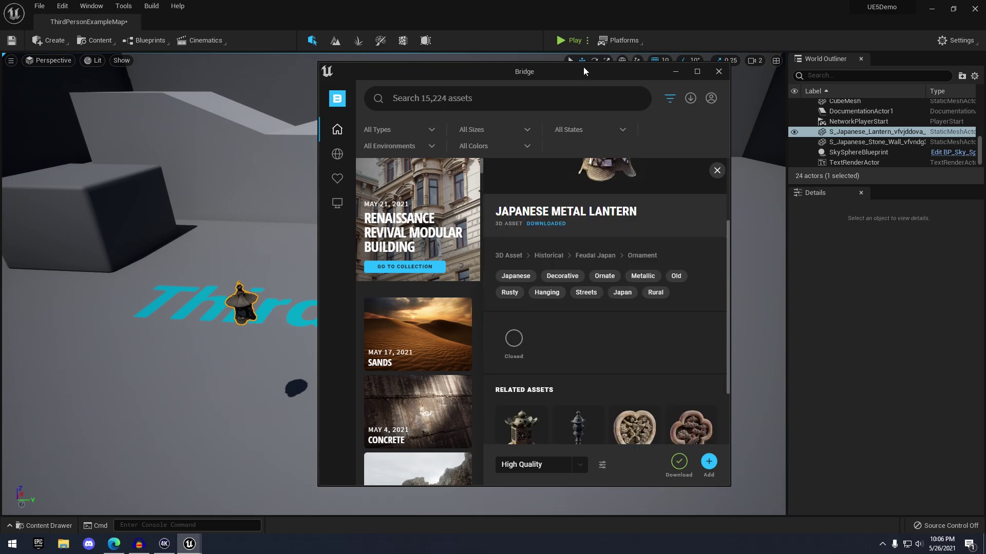
pyautogui.moveTo(594, 72); pyautogui.dragTo(633, 73)
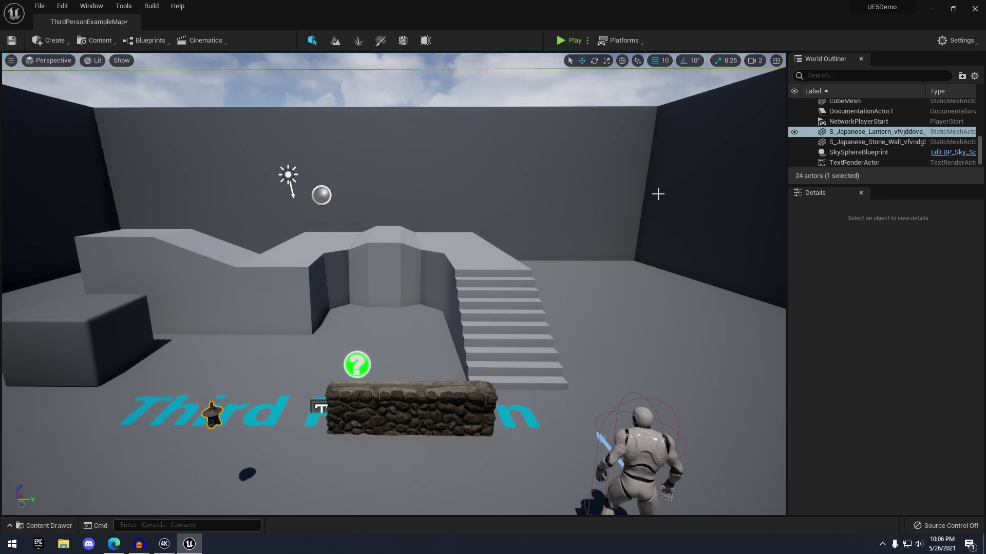
# Step: Undo the placement of the Japanese lantern and the stone wall to clear them from the level
pyautogui.moveTo(640, 227); pyautogui.dragTo(652, 243, button='right')
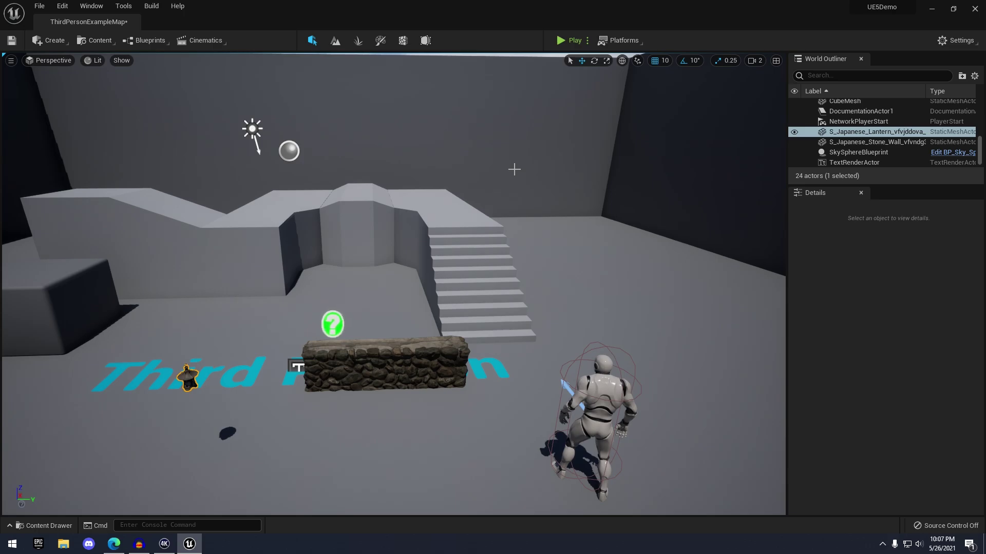
pyautogui.scroll(-4, 514, 169)
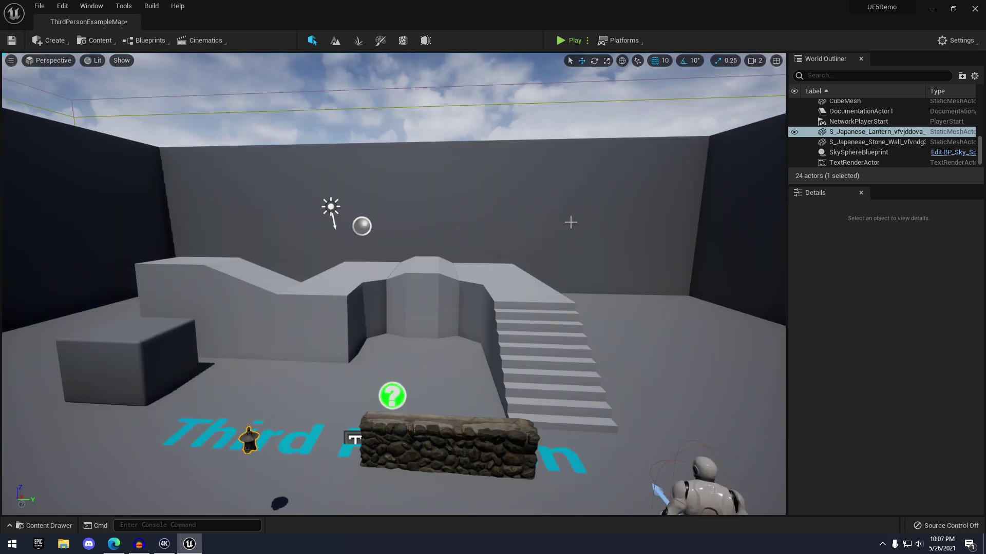
pyautogui.moveTo(400, 173); pyautogui.dragTo(446, 197, button='right')
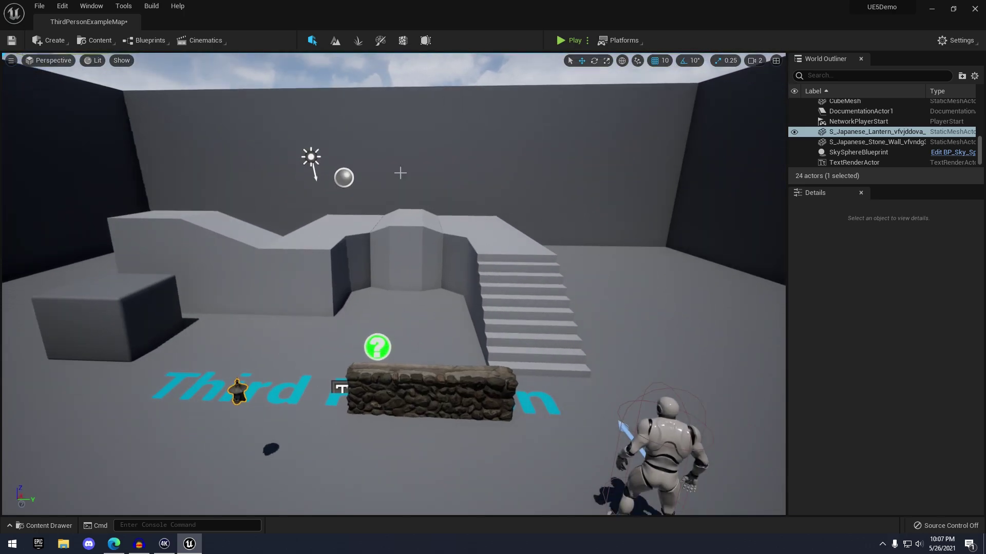
pyautogui.moveTo(425, 312); pyautogui.dragTo(408, 320, button='right')
pyautogui.hotkey('ctrl', 'z')
pyautogui.hotkey('ctrl', 'z')
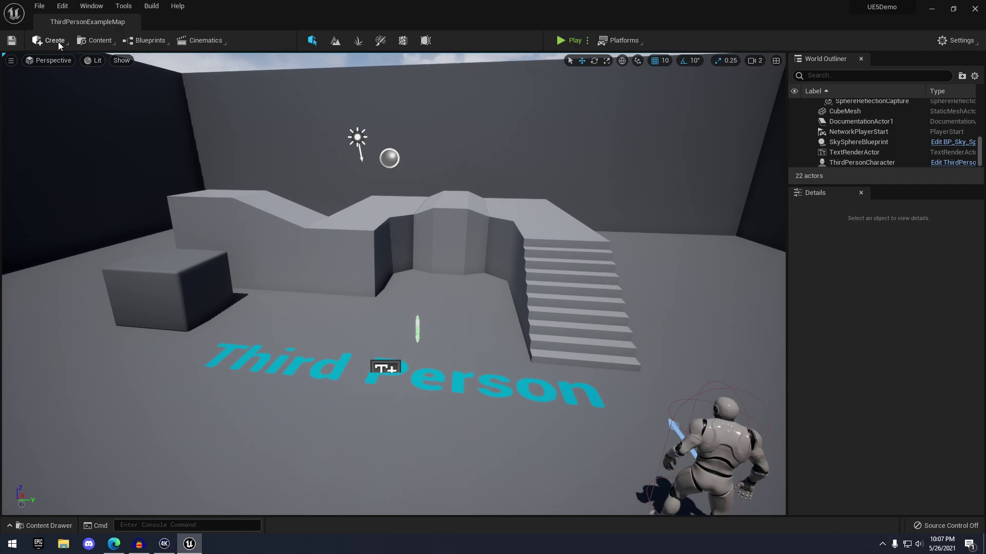
# Step: Open Quixel Bridge again and search its library for "rock"
pyautogui.click(61, 7)
pyautogui.click(48, 40)
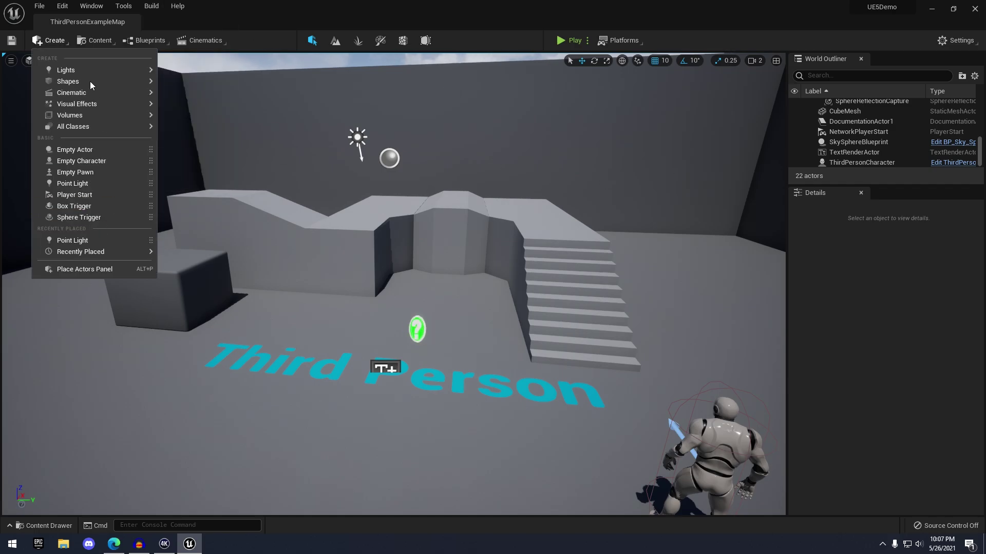
pyautogui.click(95, 40)
pyautogui.click(116, 156)
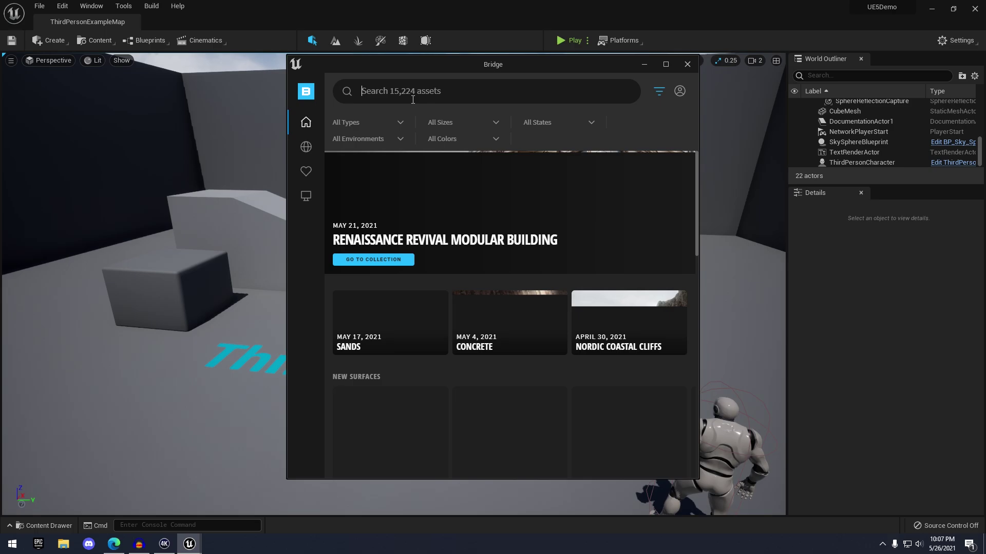
pyautogui.write('rock')
pyautogui.press('Return')
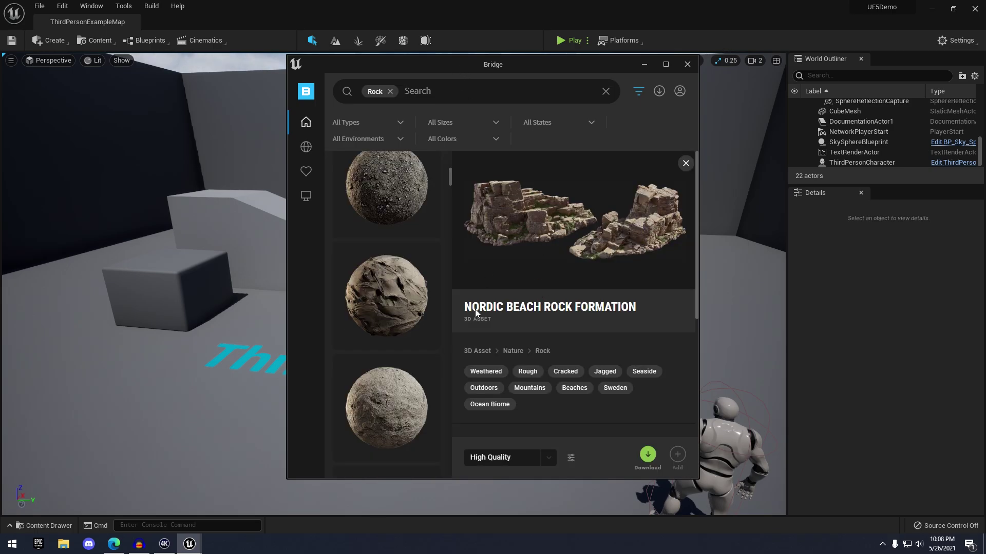
# Step: Download the Nordic Beach Rock Formation 3D asset at Nanite quality
pyautogui.click(544, 456)
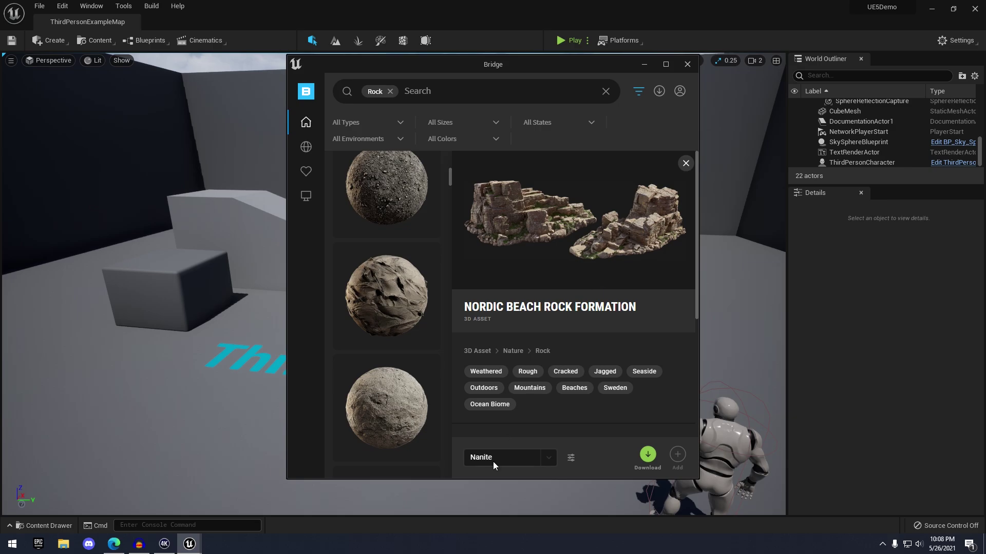
pyautogui.moveTo(314, 185)
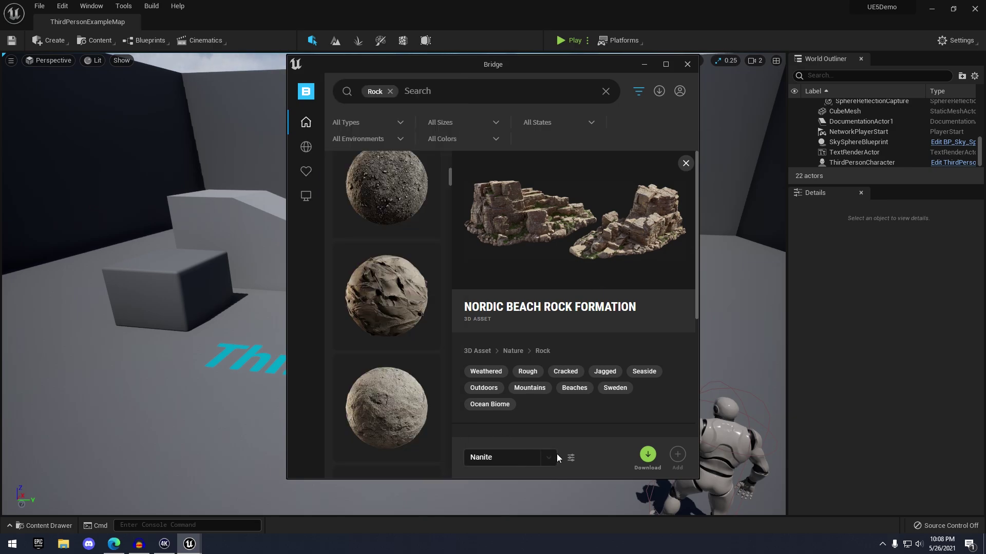
pyautogui.moveTo(580, 66); pyautogui.dragTo(574, 67)
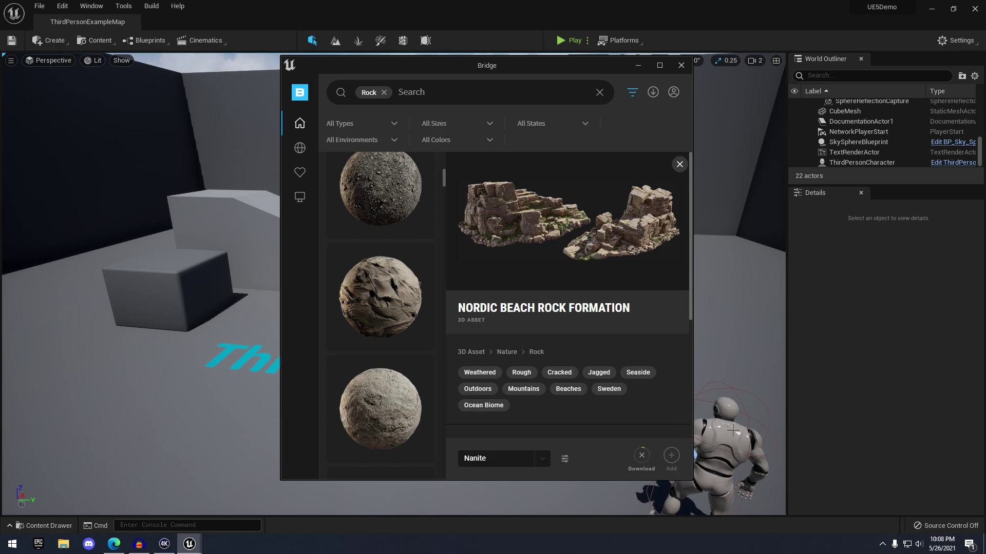
pyautogui.scroll(-5, 646, 266)
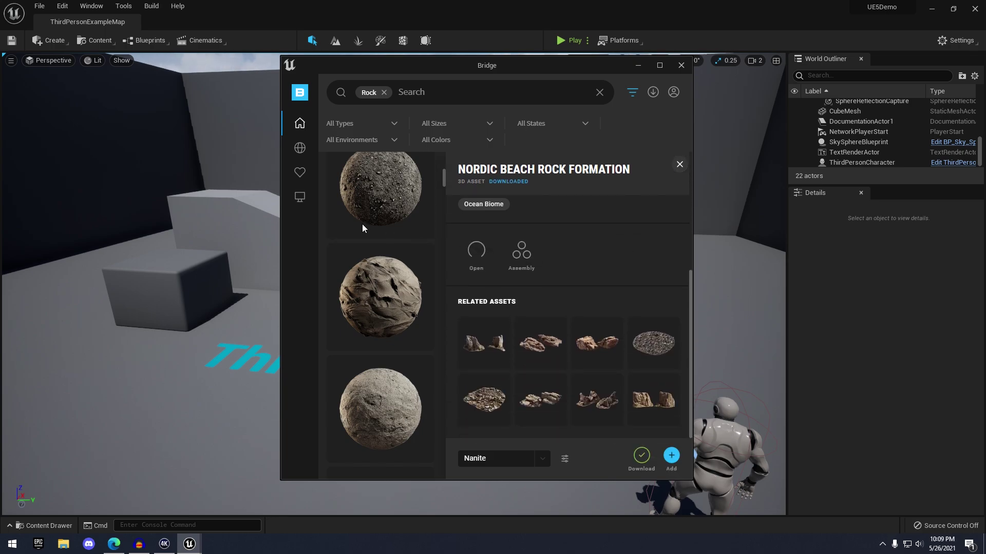
# Step: Place the Nordic Beach Rock Formation from the local assets in the level above the Third Person text and minimize Bridge
pyautogui.moveTo(305, 200)
pyautogui.click(372, 121)
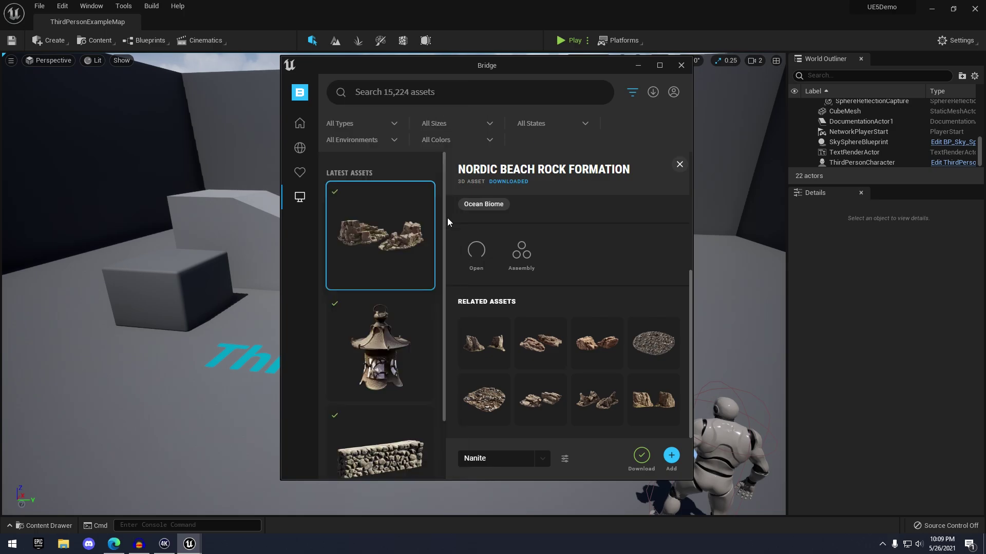
pyautogui.moveTo(182, 352); pyautogui.dragTo(198, 359)
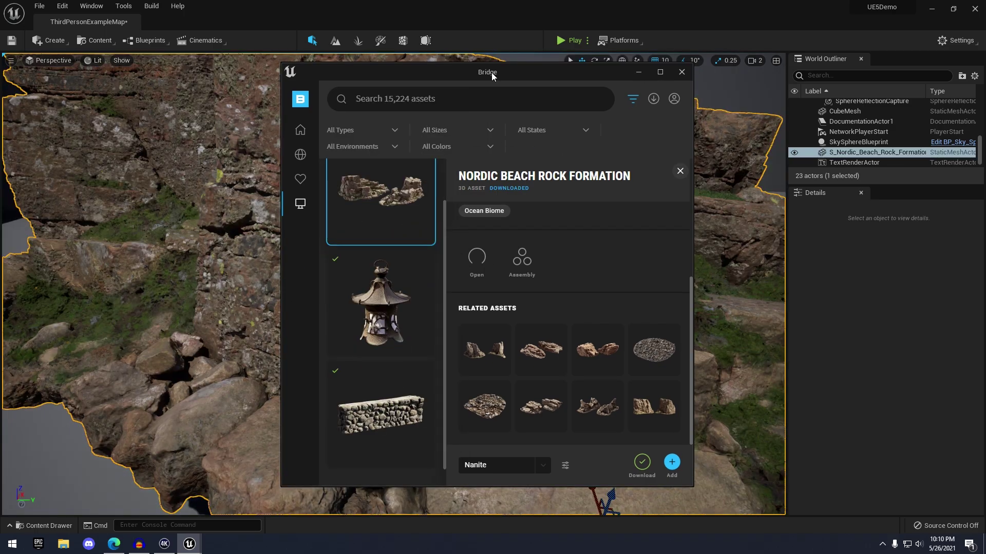
pyautogui.click(639, 72)
pyautogui.scroll(-5, 613, 161)
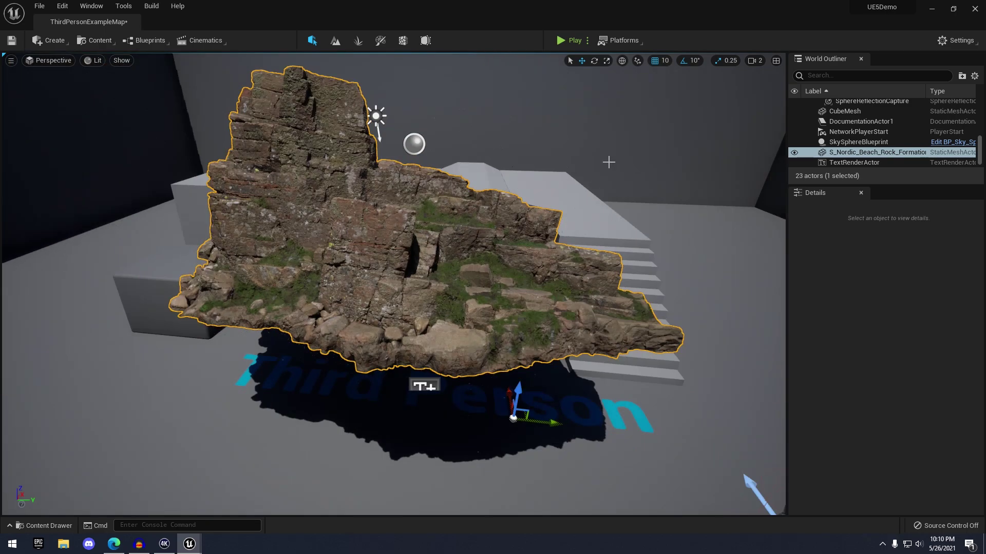
pyautogui.moveTo(530, 181); pyautogui.dragTo(469, 184, button='right')
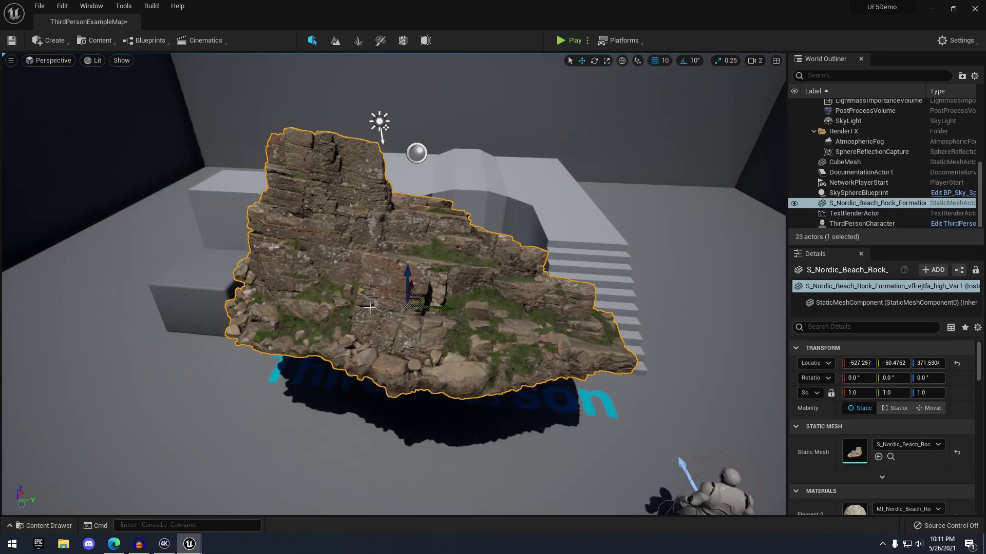
# Step: Open the rock formation's static mesh asset and examine its geometry and its triangle and vertex counts
pyautogui.rightClick(400, 109)
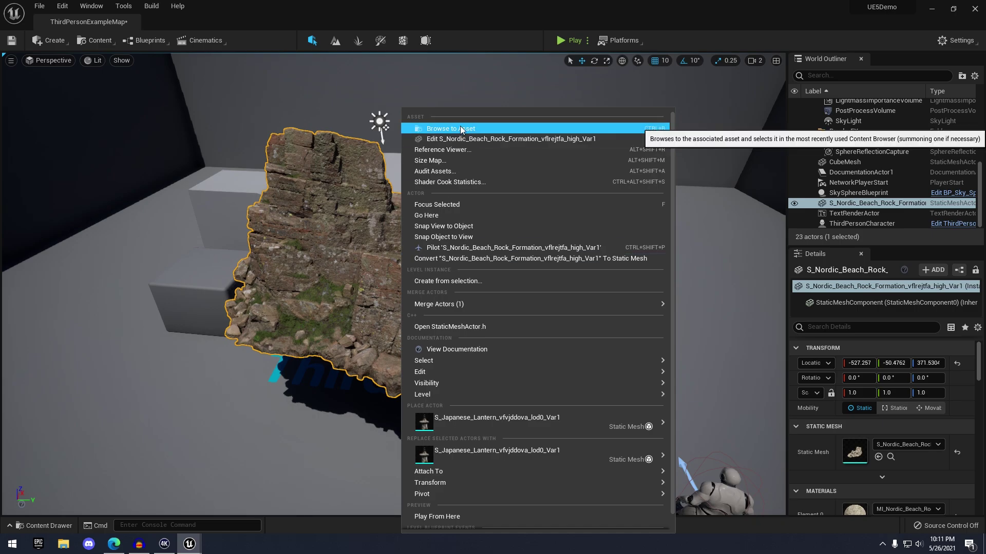
pyautogui.click(441, 127)
pyautogui.doubleClick(253, 410)
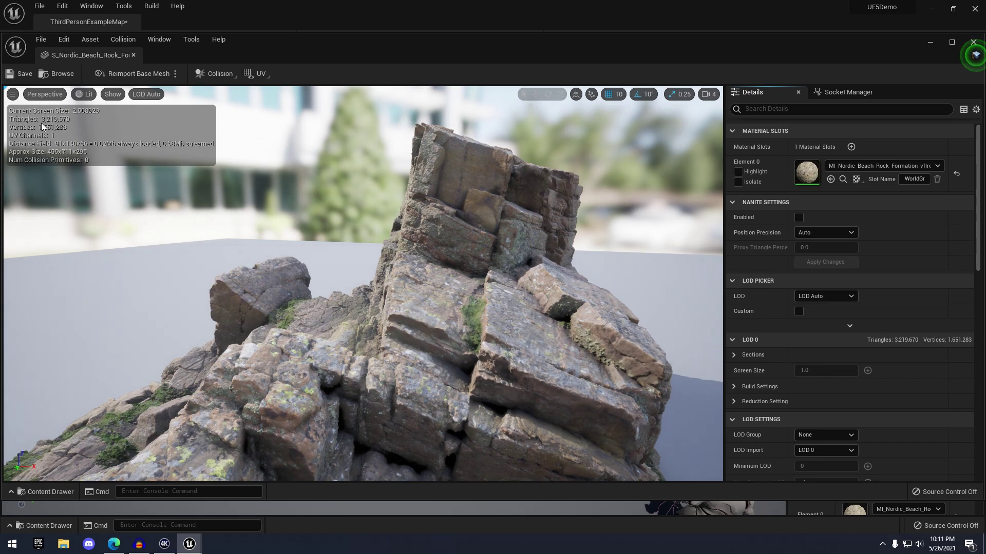
pyautogui.moveTo(57, 122); pyautogui.dragTo(96, 103)
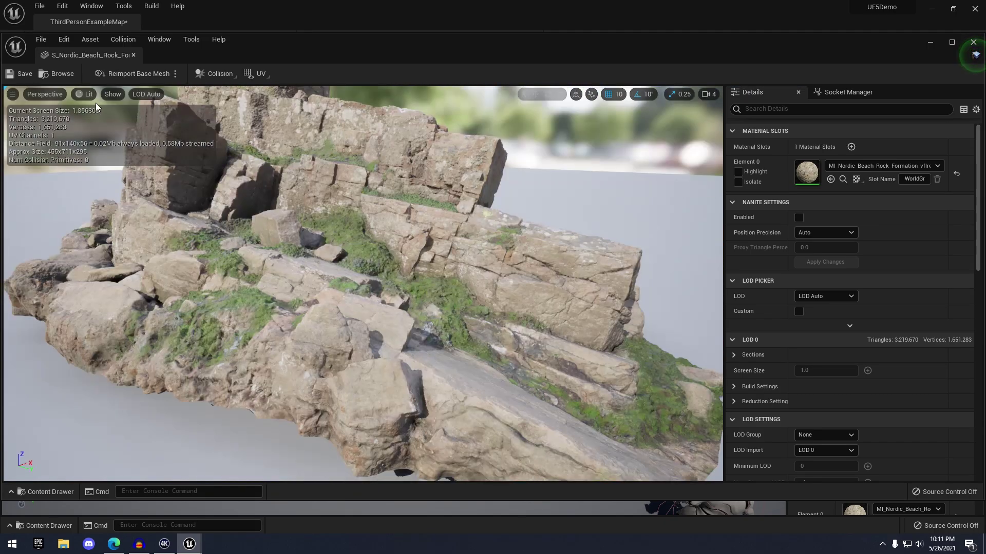
# Step: Switch the rock mesh preview to Wireframe and inspect its triangle density before returning to the level
pyautogui.click(95, 91)
pyautogui.click(108, 143)
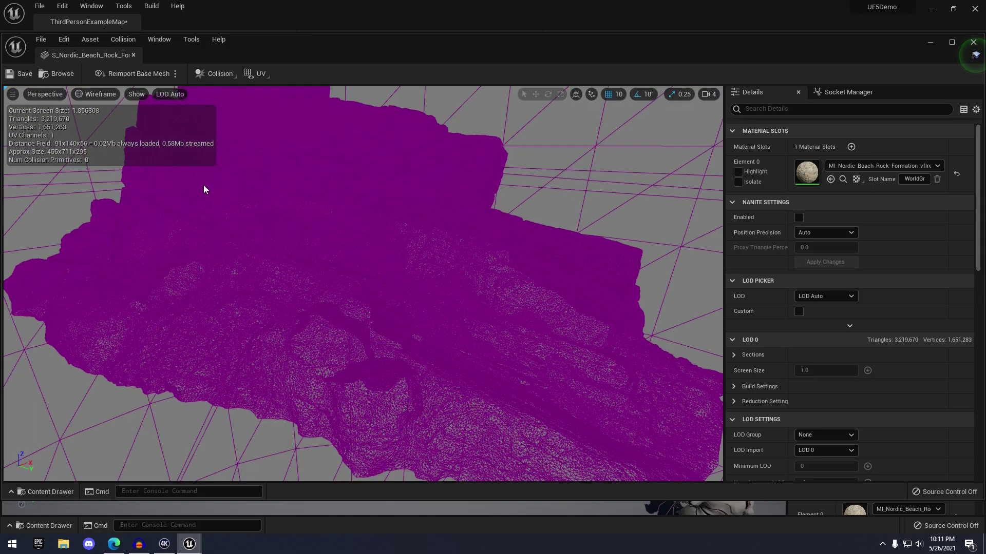
pyautogui.moveTo(347, 232); pyautogui.dragTo(346, 180, button='right')
pyautogui.moveTo(347, 198); pyautogui.dragTo(347, 177)
pyautogui.moveTo(347, 177); pyautogui.dragTo(347, 236, button='right')
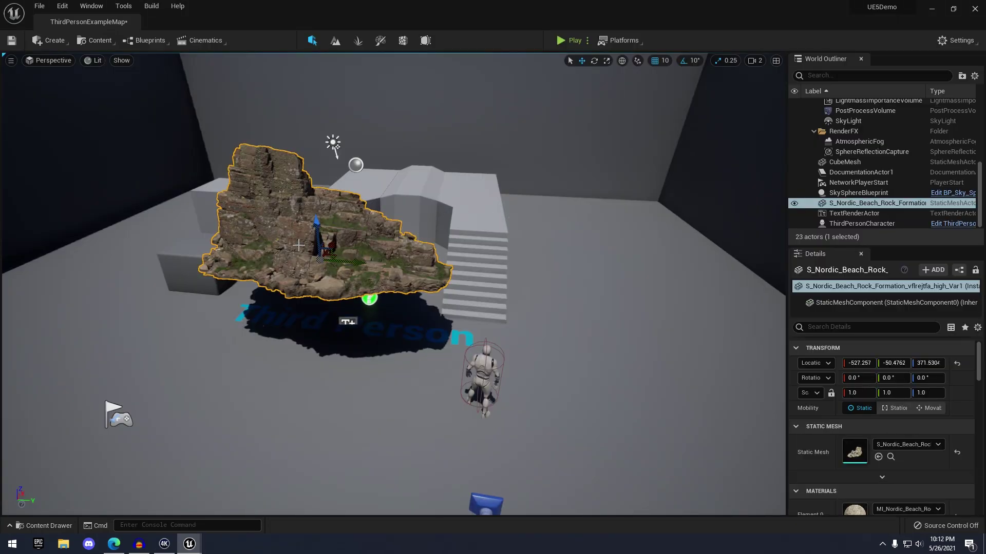
# Step: Duplicate the rock formation several times to spread copies across the arena
pyautogui.keyDown('alt'); pyautogui.moveTo(343, 263); pyautogui.dragTo(651, 309); pyautogui.keyUp('alt')
pyautogui.moveTo(619, 273)
pyautogui.keyDown('alt'); pyautogui.mouseDown()
pyautogui.moveTo(619, 170)
pyautogui.moveTo(624, 290)
pyautogui.mouseUp(); pyautogui.keyUp('alt')
pyautogui.keyDown('alt'); pyautogui.moveTo(555, 326); pyautogui.dragTo(205, 180); pyautogui.keyUp('alt')
pyautogui.moveTo(565, 205); pyautogui.dragTo(583, 208, button='right')
pyautogui.moveTo(585, 179); pyautogui.dragTo(677, 388)
pyautogui.keyDown('alt'); pyautogui.moveTo(678, 388); pyautogui.dragTo(565, 216); pyautogui.keyUp('alt')
# Step: Delete the walls surrounding the arena floor
pyautogui.click(559, 205)
pyautogui.moveTo(561, 211); pyautogui.dragTo(451, 256, button='right')
pyautogui.press('Delete')
pyautogui.click(588, 283)
pyautogui.press('Delete')
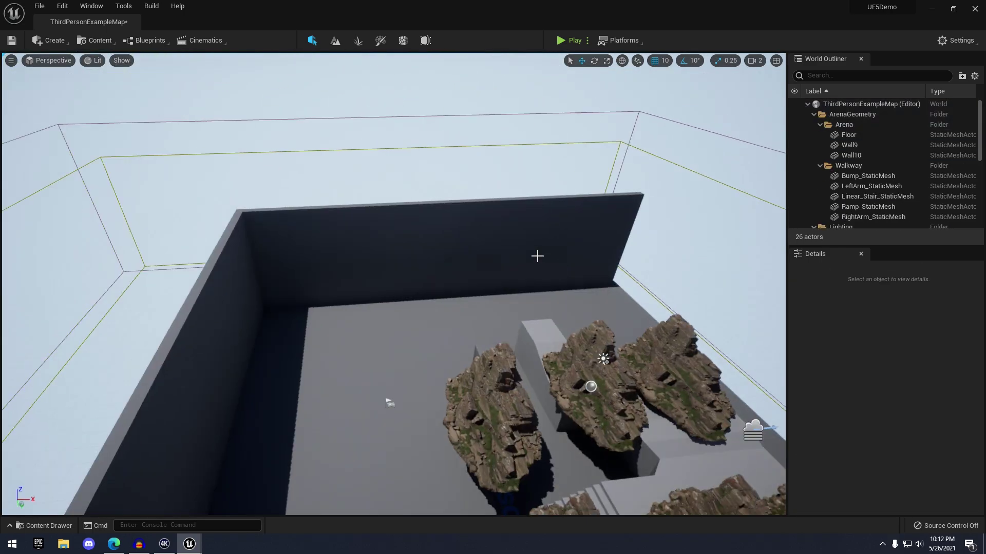
pyautogui.click(537, 255)
pyautogui.press('Delete')
# Step: Duplicate the six rock formations and place the copies beside the originals, extending past the floor's edge
pyautogui.moveTo(534, 257); pyautogui.dragTo(490, 267, button='right')
pyautogui.click(335, 312)
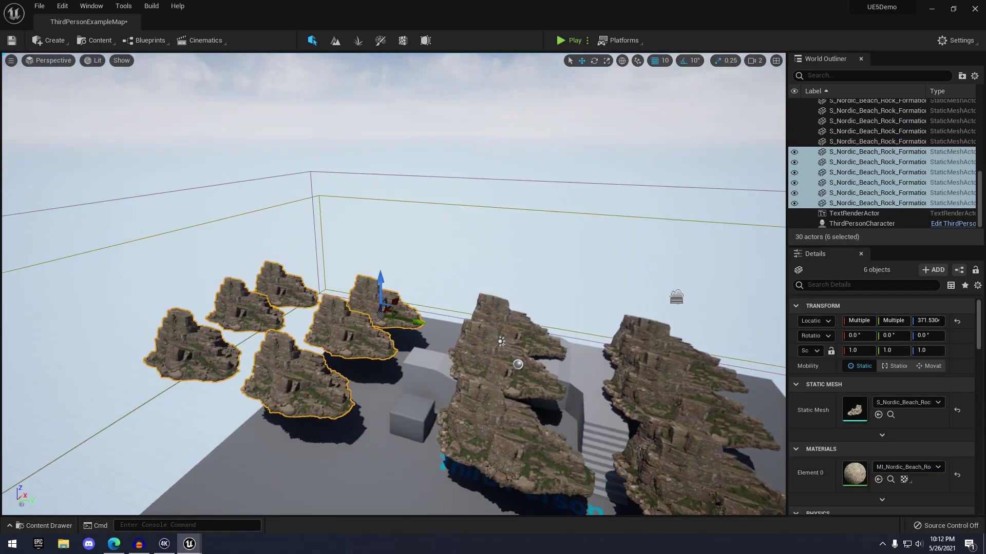
pyautogui.moveTo(390, 288); pyautogui.dragTo(360, 280, button='right')
pyautogui.moveTo(308, 321); pyautogui.dragTo(323, 327, button='right')
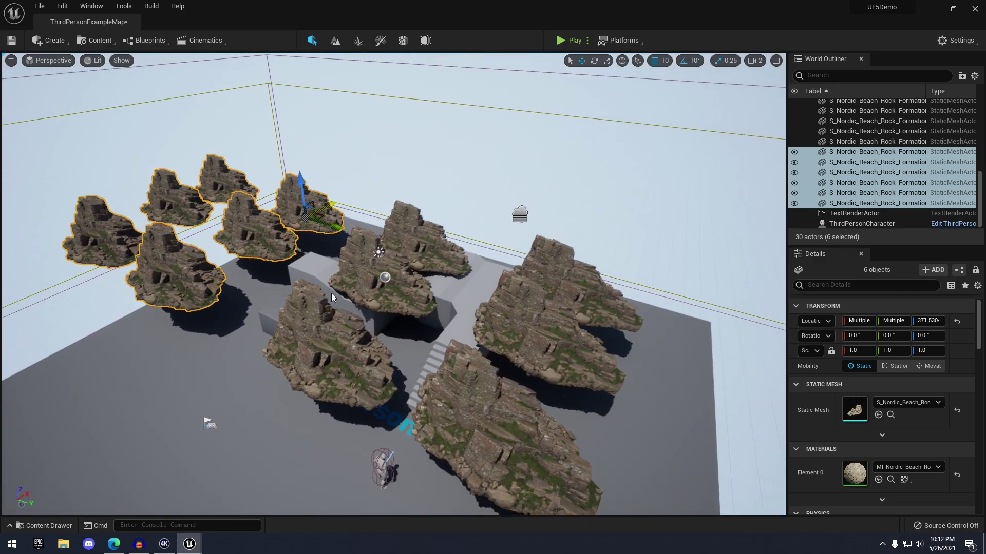
# Step: Select all the rock formations in the level and duplicate the whole group to add another set beside them
pyautogui.keyDown('shift'); pyautogui.click(321, 317); pyautogui.keyUp('shift')
pyautogui.keyDown('shift'); pyautogui.click(381, 288); pyautogui.keyUp('shift')
pyautogui.keyDown('shift'); pyautogui.click(434, 255); pyautogui.keyUp('shift')
pyautogui.keyDown('ctrl'); pyautogui.click(537, 284); pyautogui.keyUp('ctrl')
pyautogui.keyDown('ctrl'); pyautogui.click(510, 368); pyautogui.keyUp('ctrl')
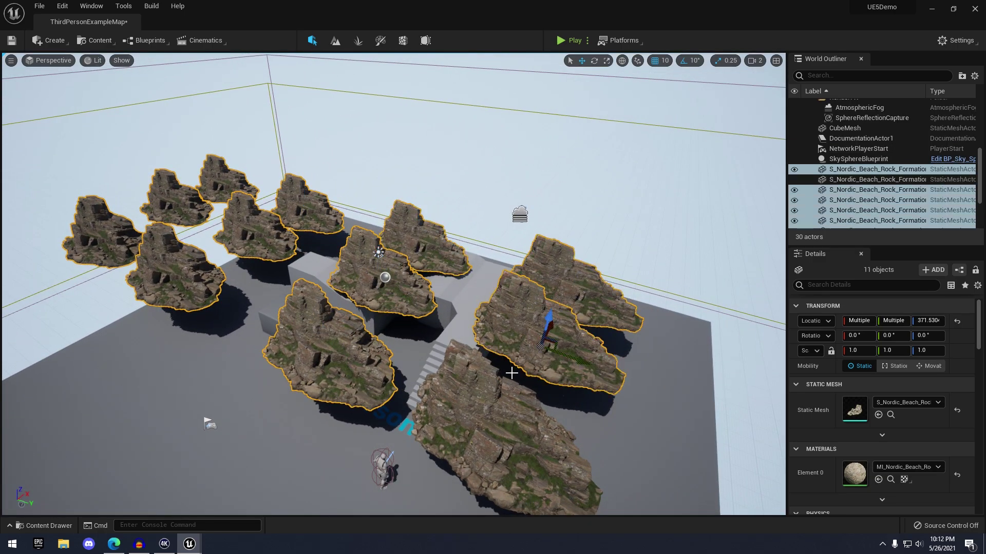
pyautogui.keyDown('ctrl'); pyautogui.click(503, 393); pyautogui.keyUp('ctrl')
pyautogui.moveTo(503, 393); pyautogui.dragTo(474, 420, button='right')
pyautogui.keyDown('alt'); pyautogui.moveTo(451, 395); pyautogui.dragTo(602, 323); pyautogui.keyUp('alt')
pyautogui.click(628, 262)
pyautogui.press('w')
pyautogui.moveTo(629, 262); pyautogui.dragTo(610, 218, button='right')
pyautogui.press('s')
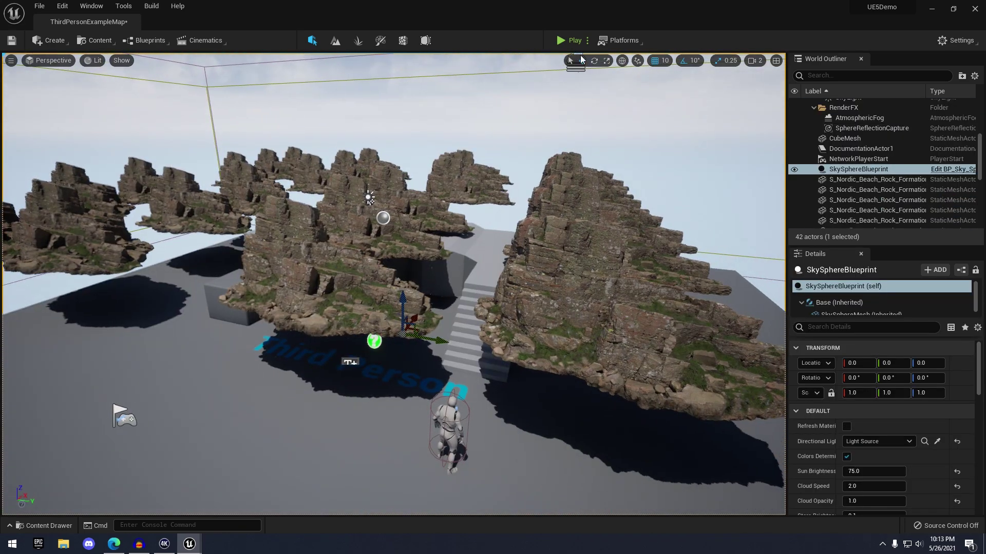
# Step: Play-test the level by running the character among the duplicated rock formations, then end the session
pyautogui.click(561, 40)
pyautogui.press('w')
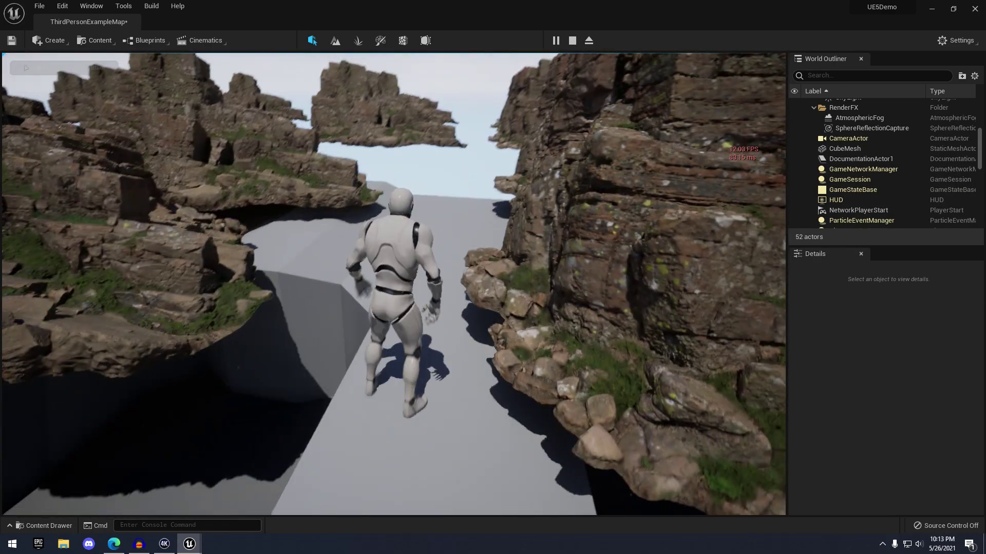
pyautogui.press('w')
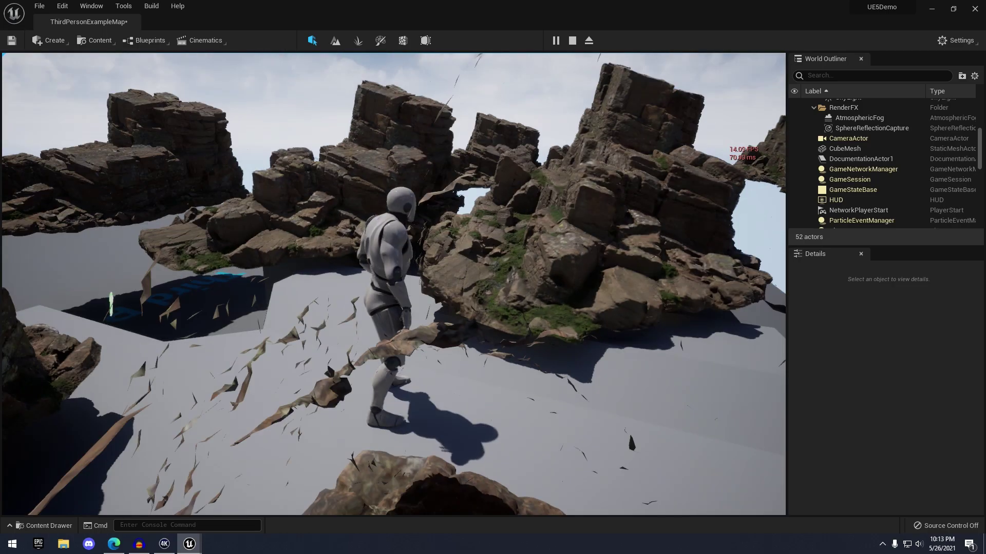
pyautogui.press('w')
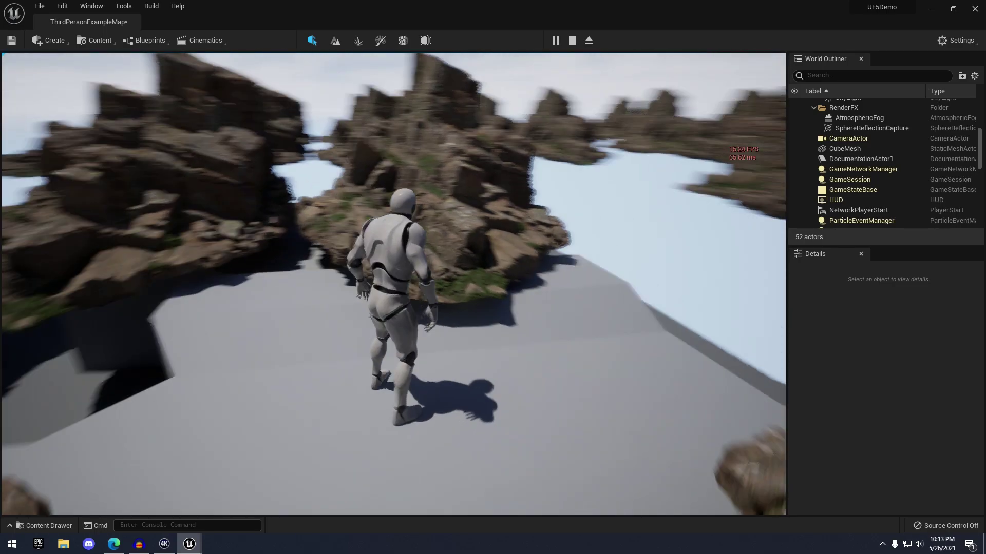
pyautogui.press('Escape')
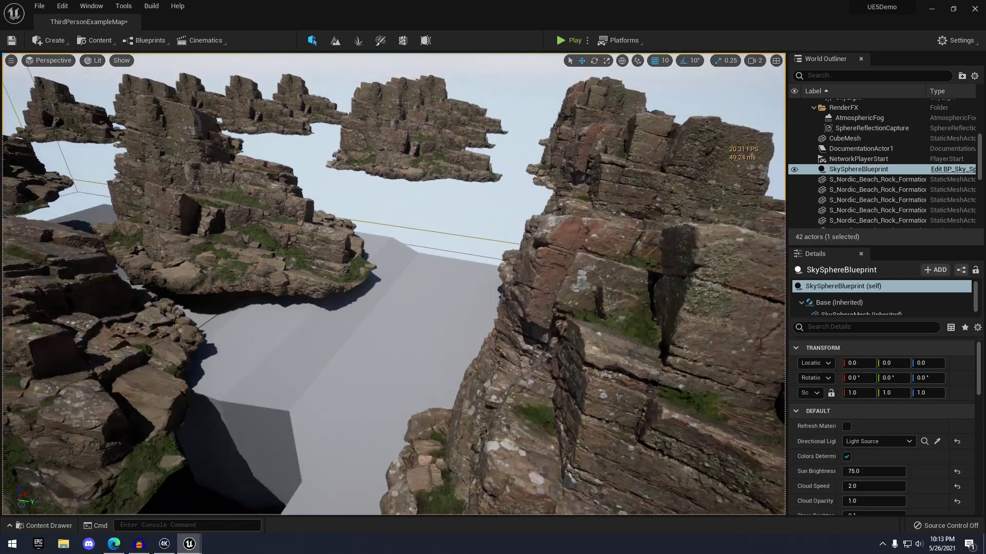
# Step: Locate the source mesh of a placed rock formation among the project assets and enable Nanite on it
pyautogui.press('s')
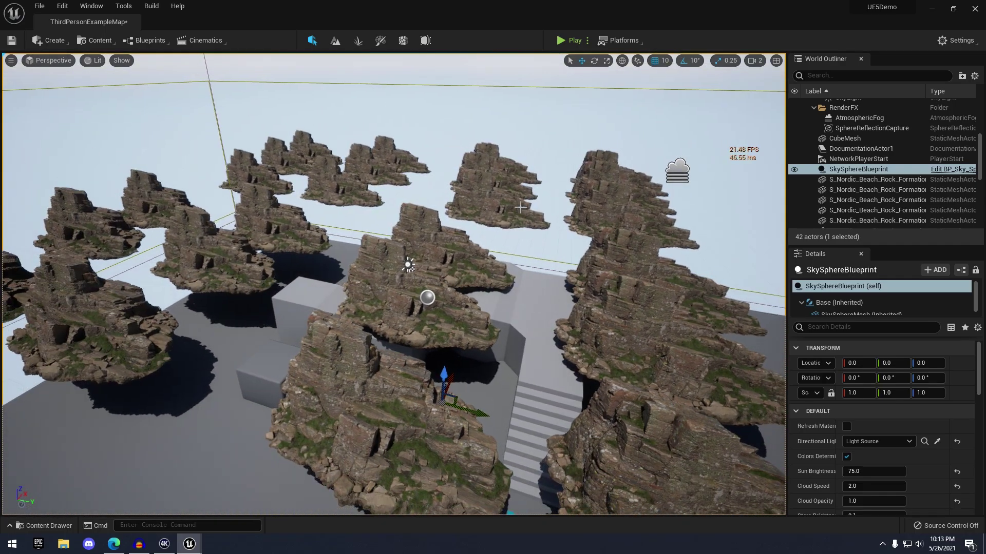
pyautogui.press('s')
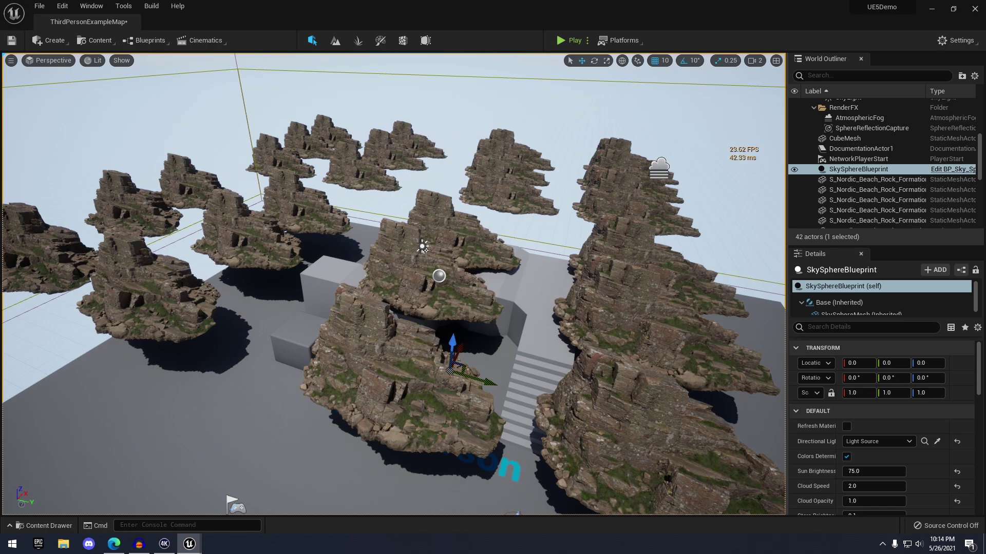
pyautogui.rightClick(430, 360)
pyautogui.click(477, 129)
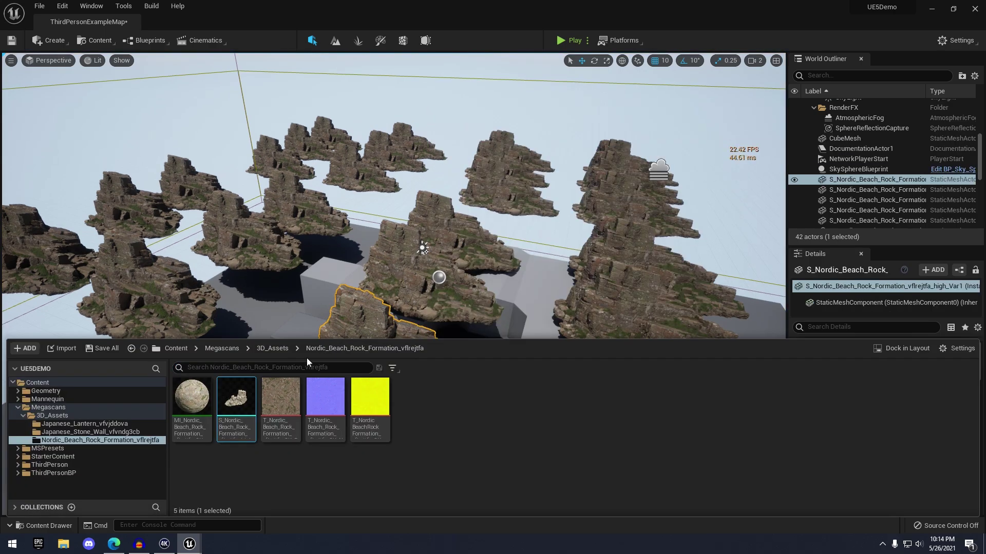
pyautogui.rightClick(236, 398)
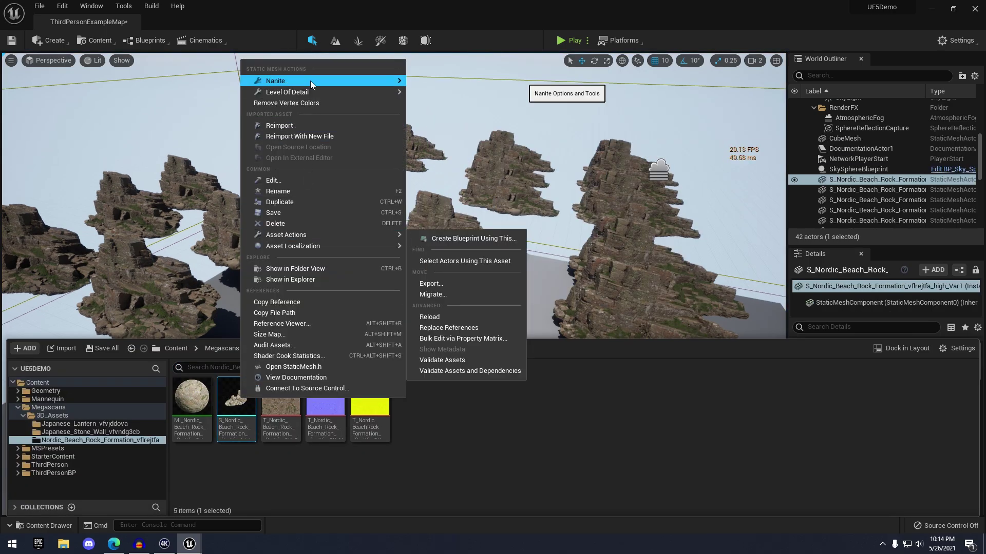
pyautogui.moveTo(311, 80)
pyautogui.click(440, 82)
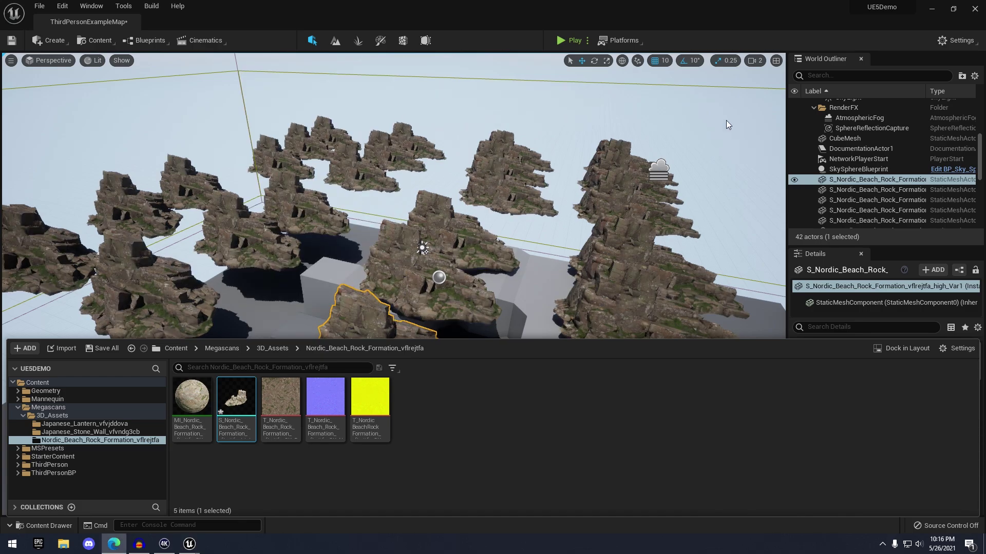
pyautogui.click(619, 38)
pyautogui.moveTo(513, 205)
pyautogui.mouseDown(button='right')
pyautogui.moveTo(505, 225)
pyautogui.moveTo(518, 257)
pyautogui.moveTo(590, 272)
pyautogui.moveTo(506, 204)
pyautogui.moveTo(516, 203)
pyautogui.mouseUp(button='right')
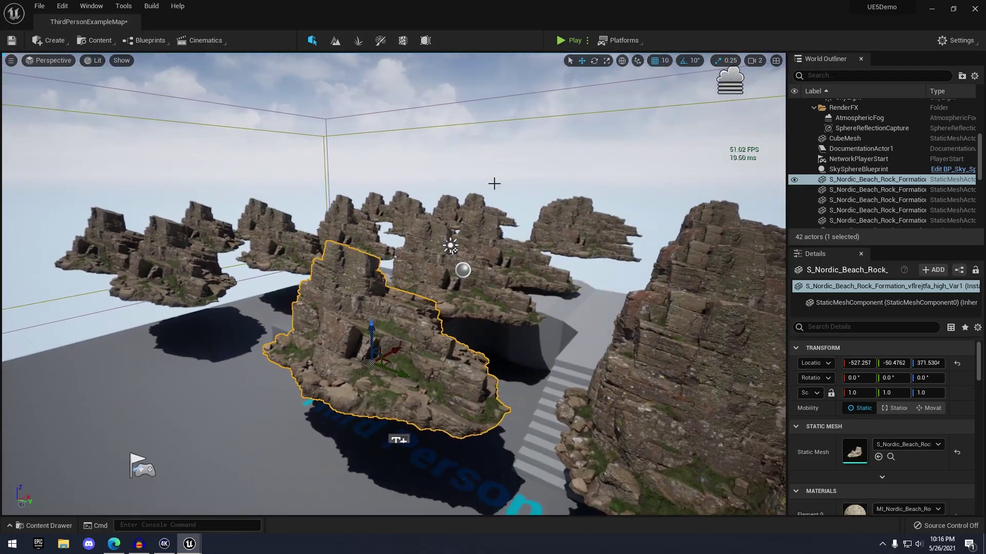
# Step: Play-test the level with the Nanite-enabled rocks, running the character along the raised platform and across the open floor
pyautogui.click(570, 41)
pyautogui.press('w')
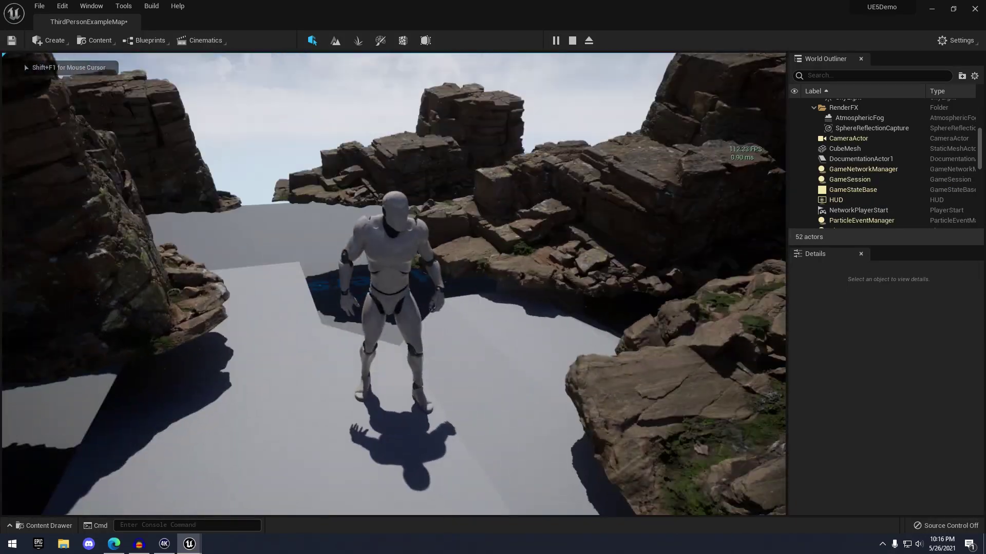
pyautogui.press('w')
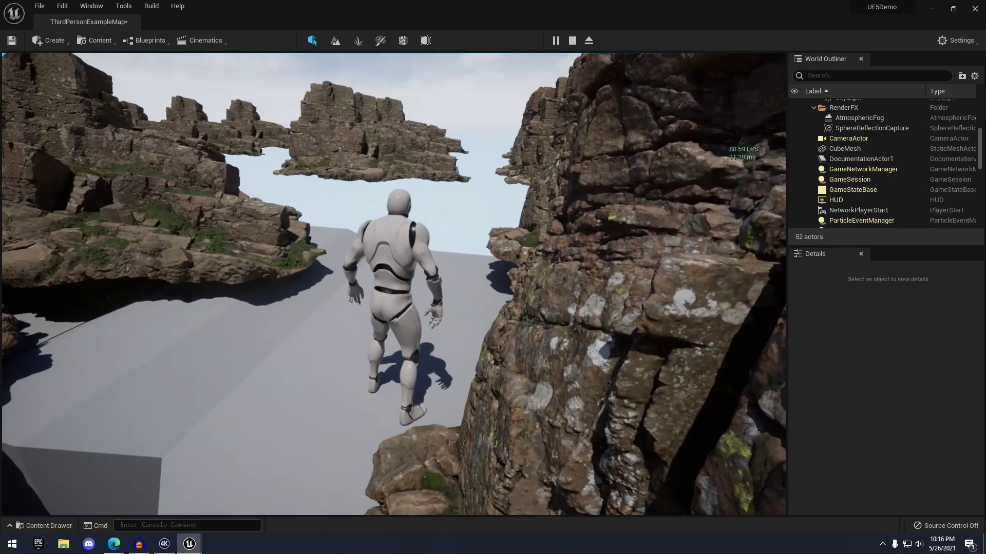
pyautogui.press('d')
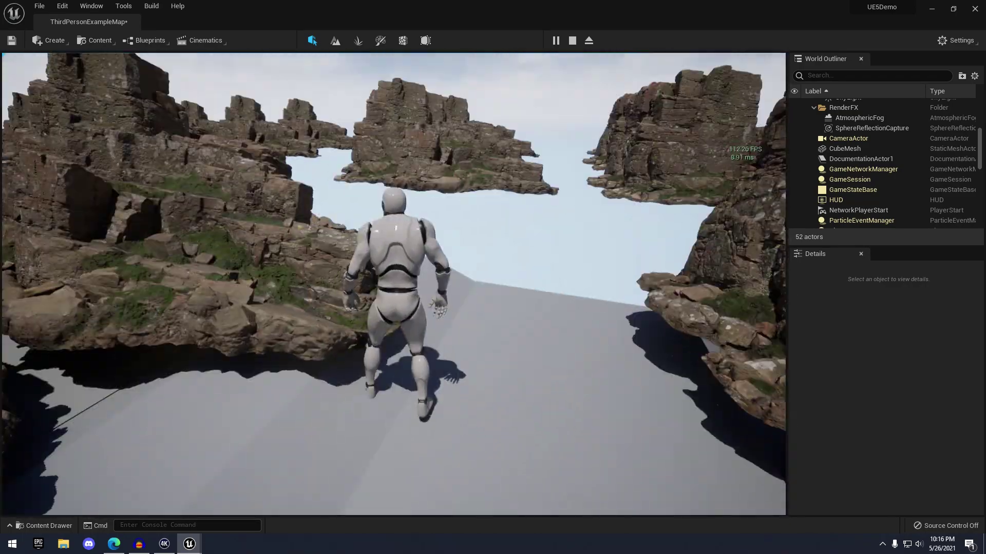
pyautogui.press('w')
pyautogui.press('w')
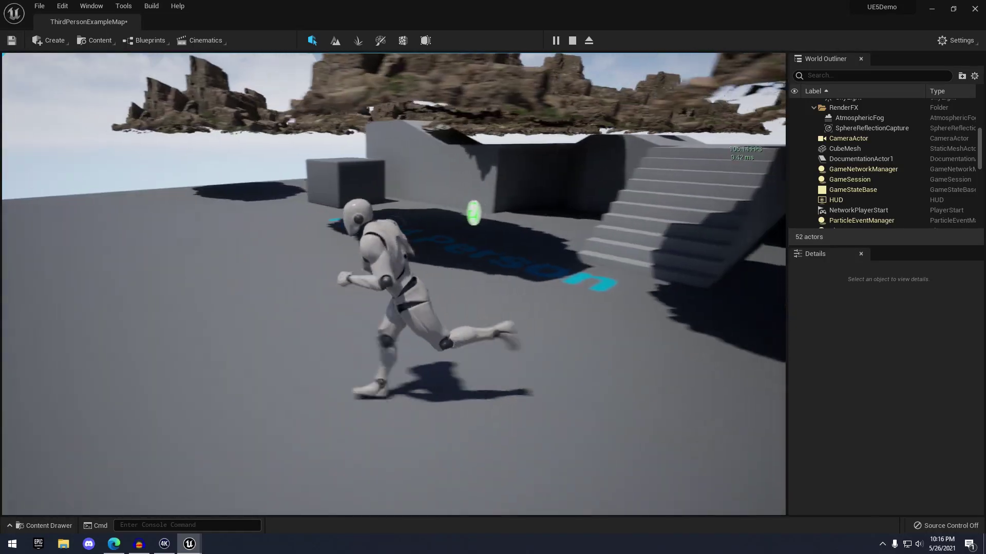
pyautogui.press('s')
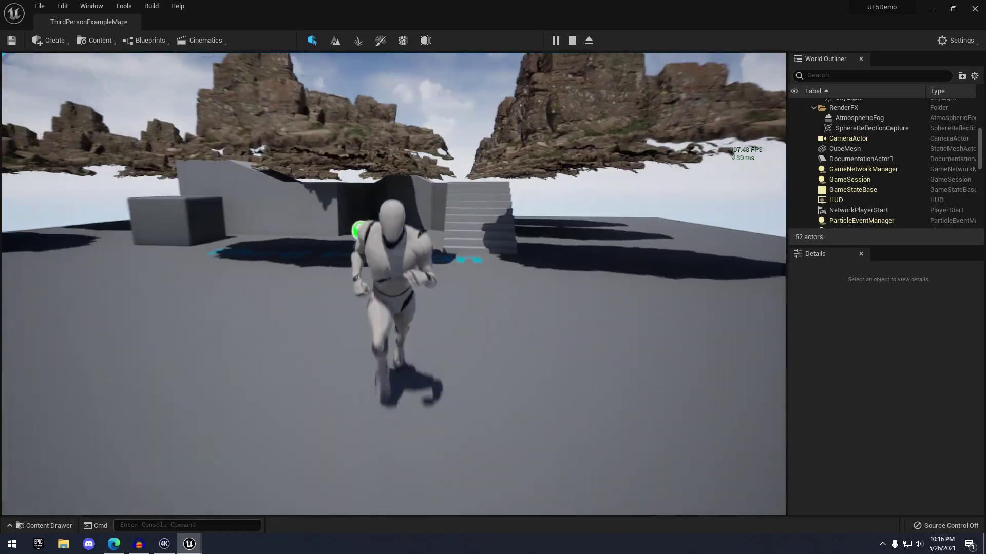
pyautogui.press('w')
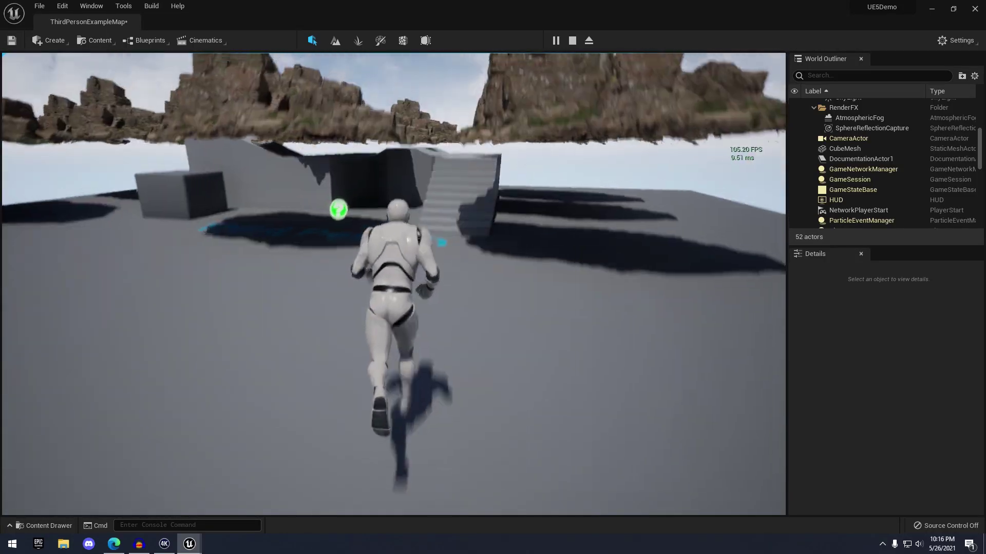
# Step: Run the character back up to the rock formations to inspect their surface detail up close, then end the play session
pyautogui.press('w')
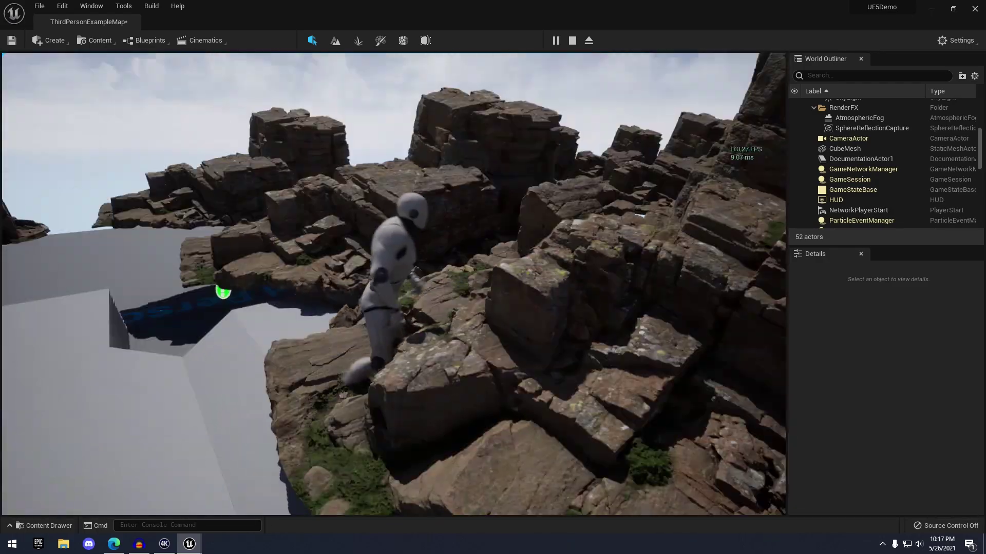
pyautogui.press('w')
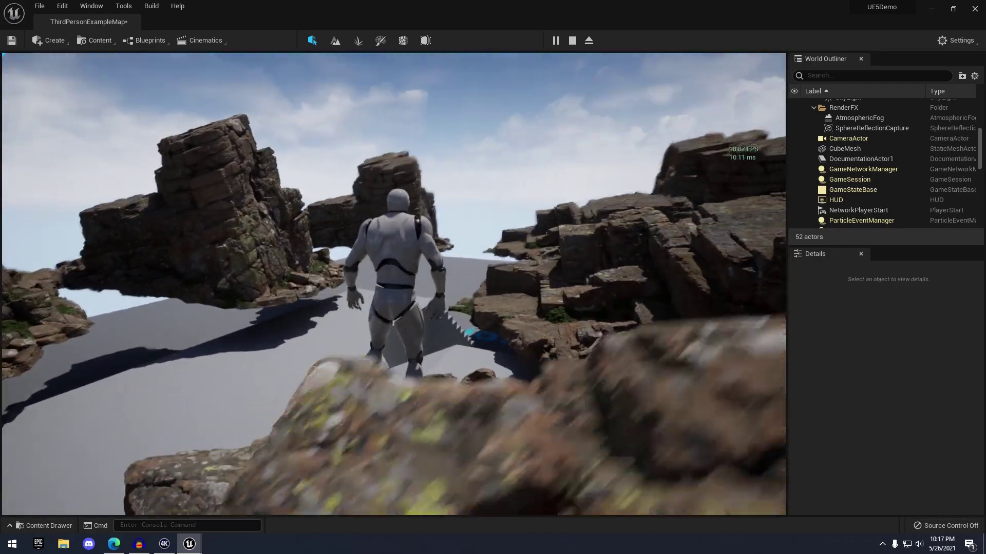
pyautogui.press('w')
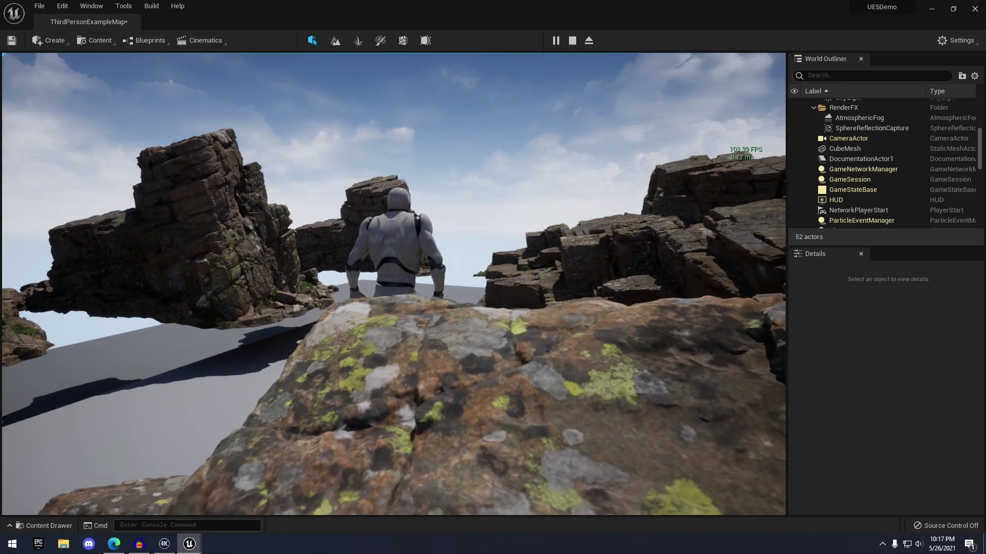
pyautogui.press('w')
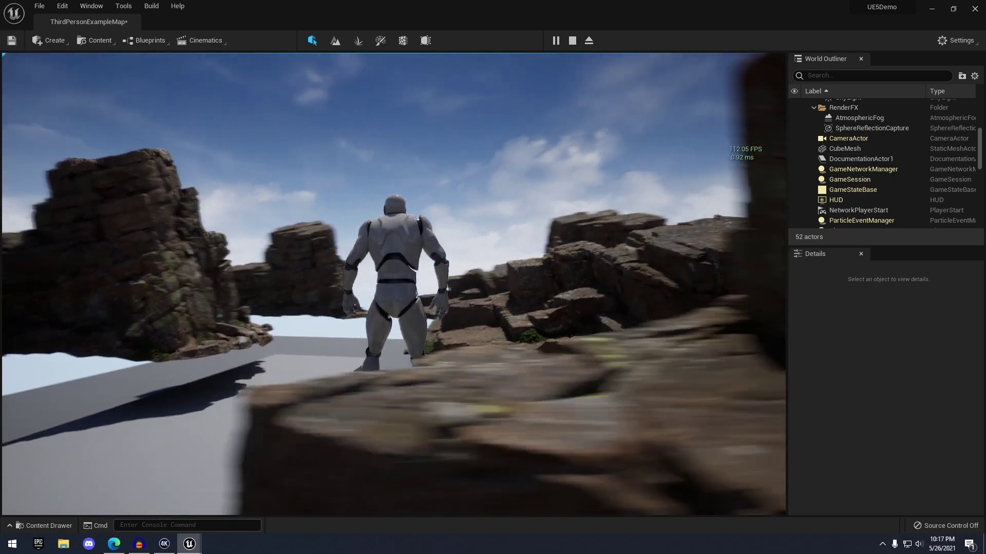
pyautogui.press('w')
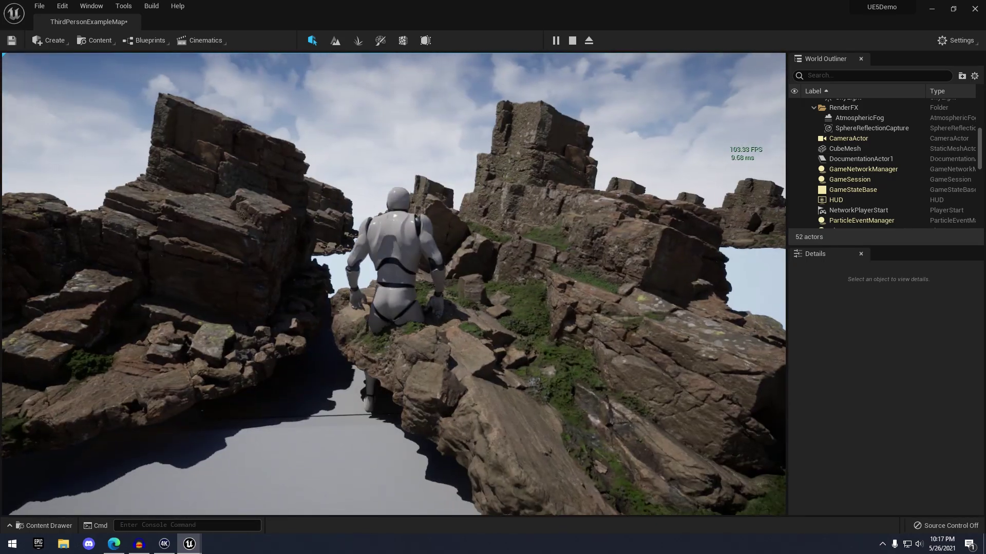
pyautogui.press('s')
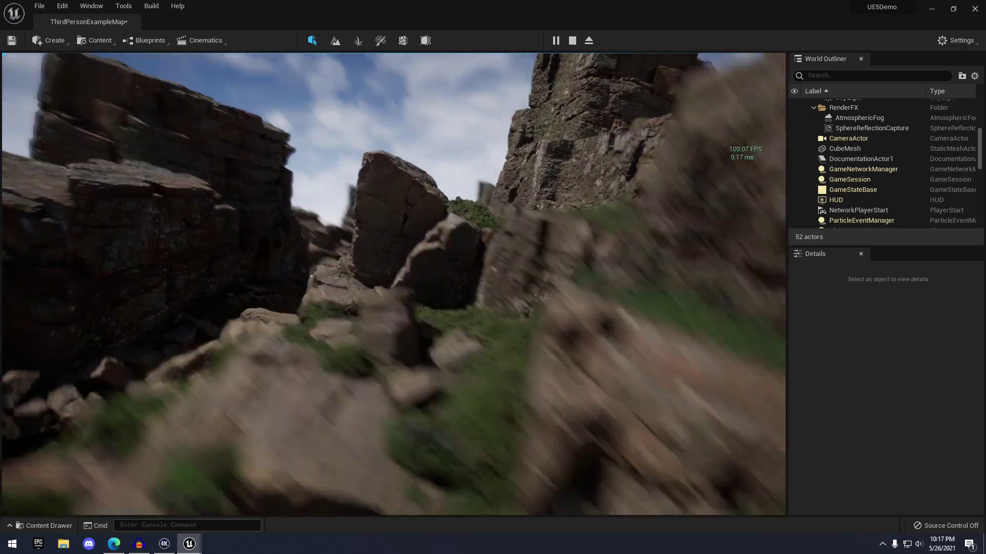
pyautogui.press('Escape')
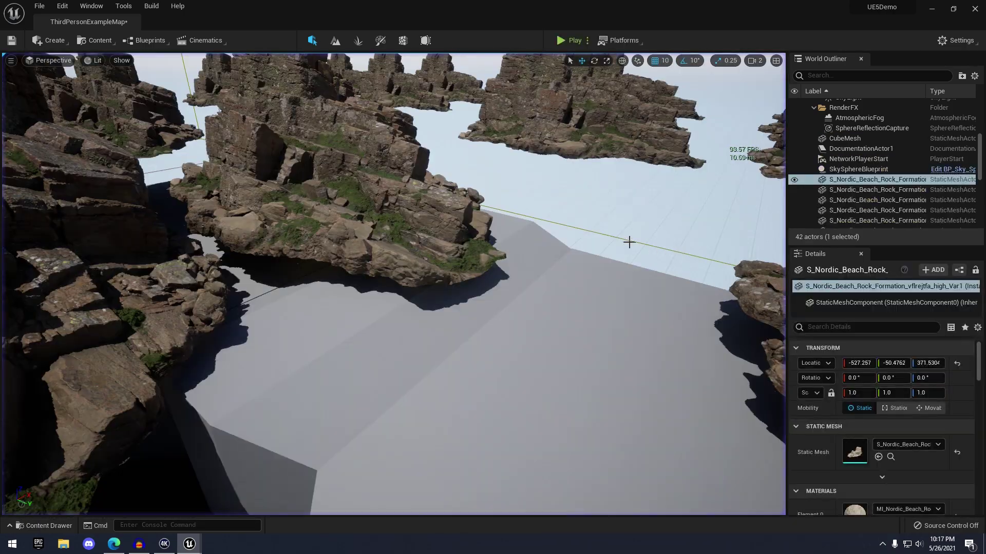
# Step: Show the level in the Nanite Visualization Overview mode and view the rock formations from farther back
pyautogui.press('s')
pyautogui.moveTo(162, 61); pyautogui.dragTo(162, 60, button='right')
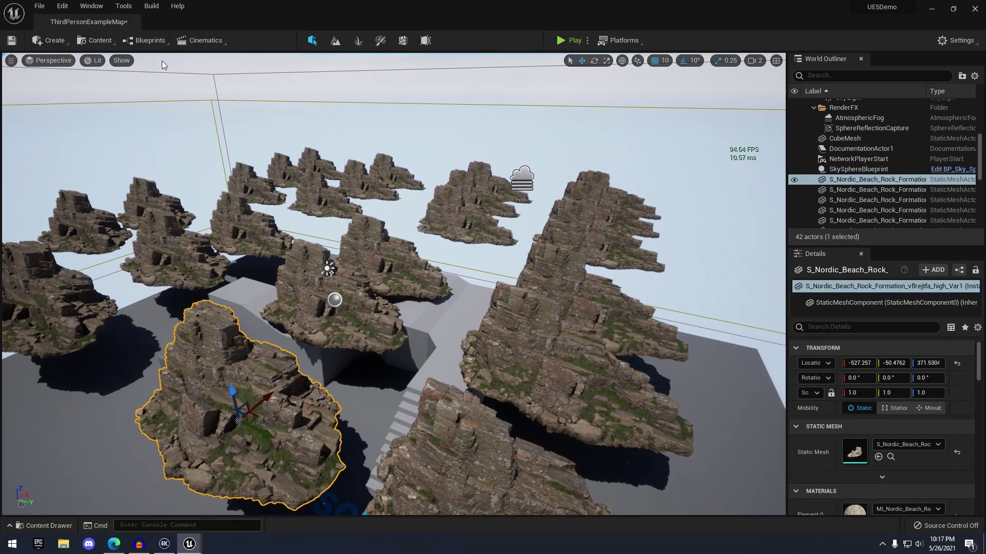
pyautogui.click(98, 61)
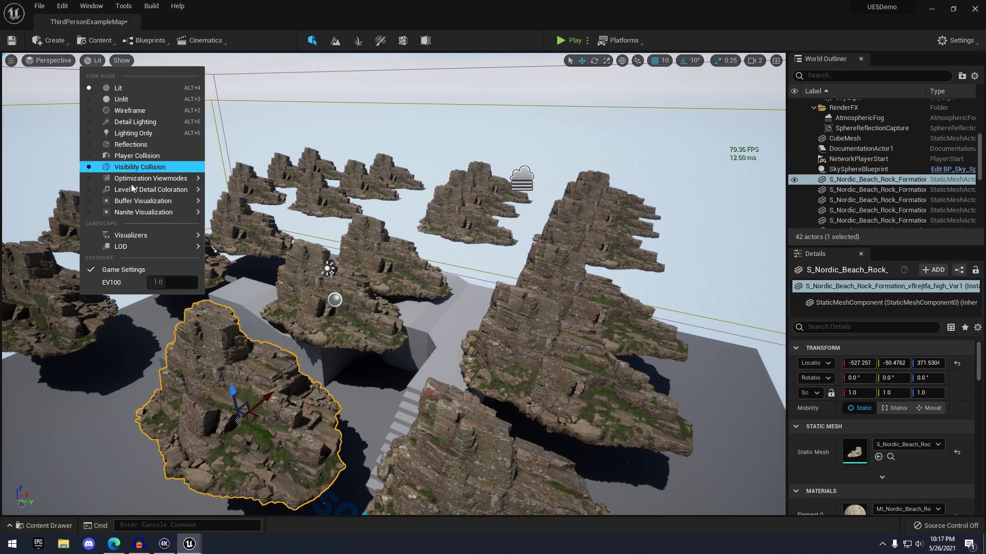
pyautogui.moveTo(131, 215)
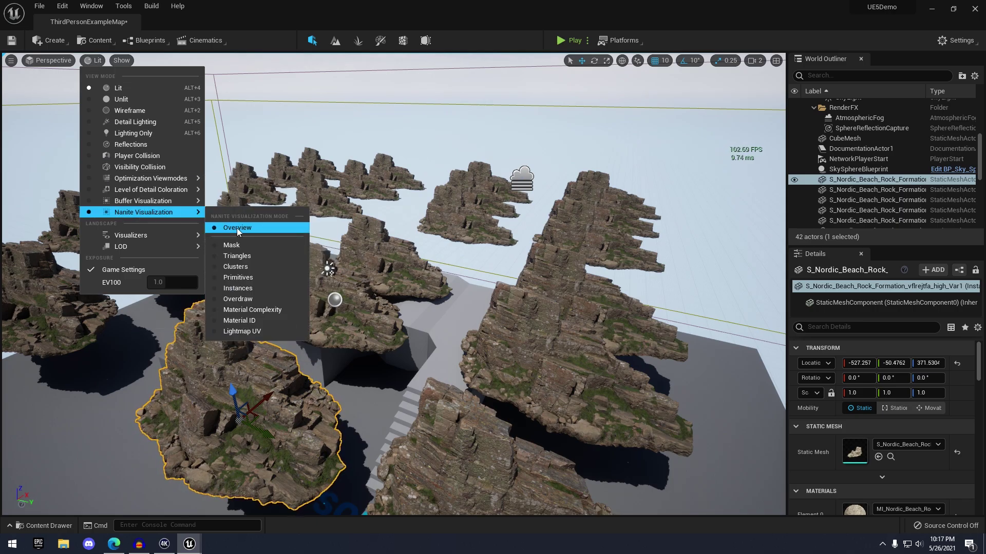
pyautogui.click(237, 228)
pyautogui.press('f')
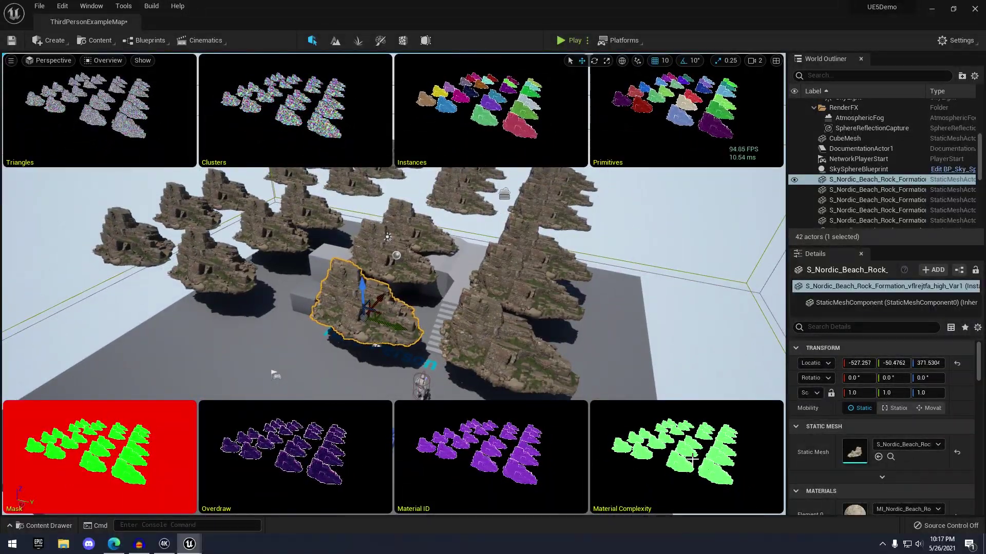
pyautogui.press('w')
pyautogui.moveTo(393, 258); pyautogui.dragTo(411, 258, button='right')
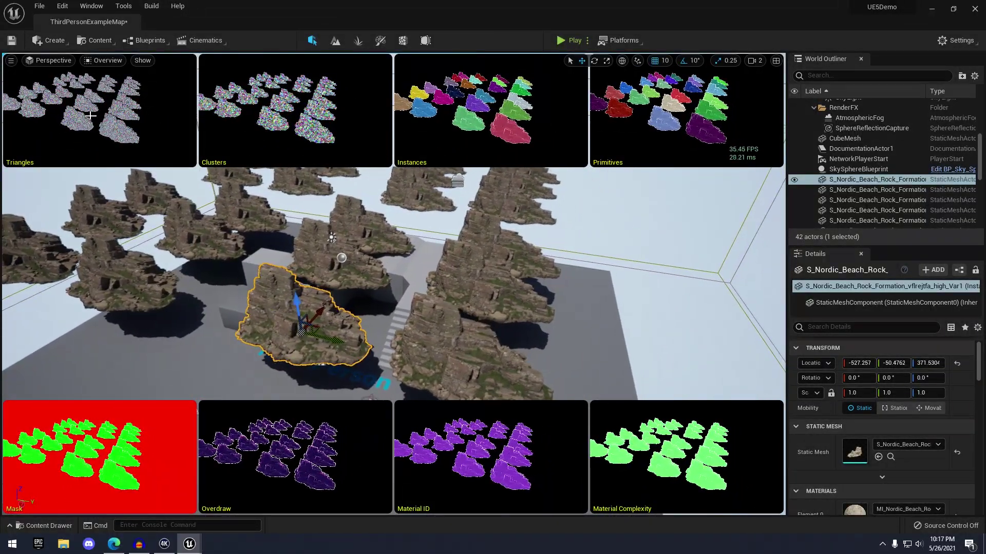
# Step: Switch the Nanite visualization to Triangles and examine the mesh density of the rock formations
pyautogui.click(53, 90)
pyautogui.click(109, 62)
pyautogui.moveTo(154, 213)
pyautogui.click(236, 252)
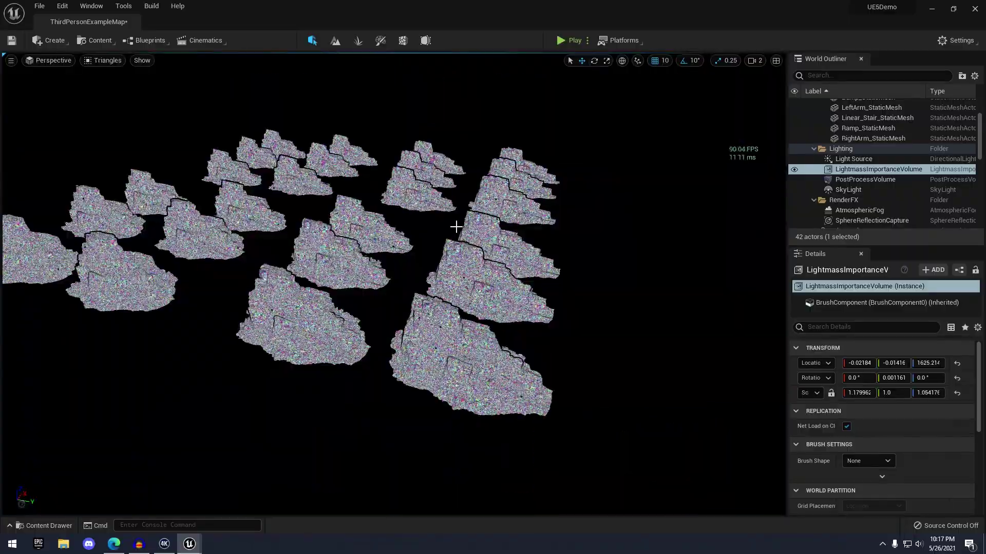
pyautogui.moveTo(457, 227); pyautogui.dragTo(477, 244, button='right')
pyautogui.press('w')
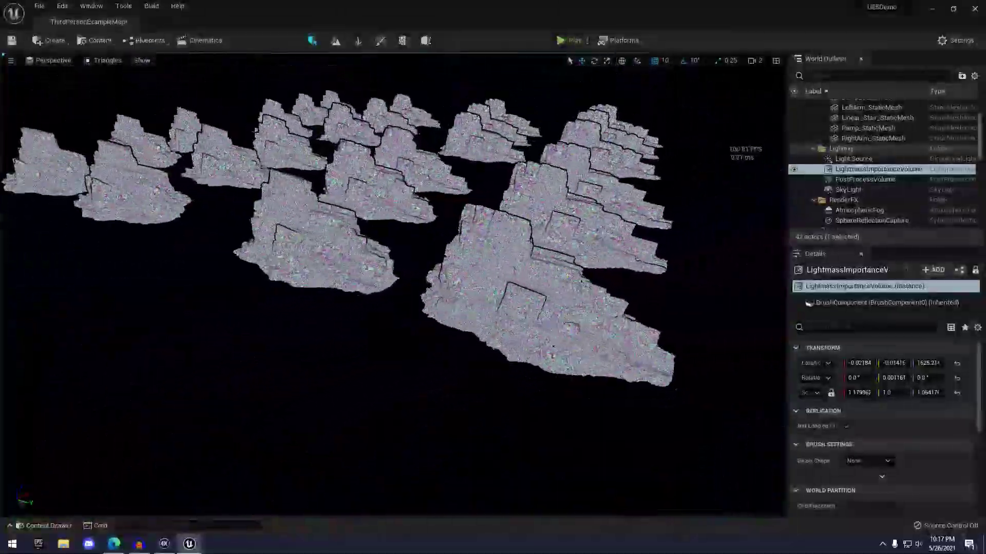
pyautogui.moveTo(393, 285); pyautogui.dragTo(394, 277, button='right')
# Step: Examine the rock formations in the Nanite Clusters visualization, both close up and from a distance
pyautogui.press('s')
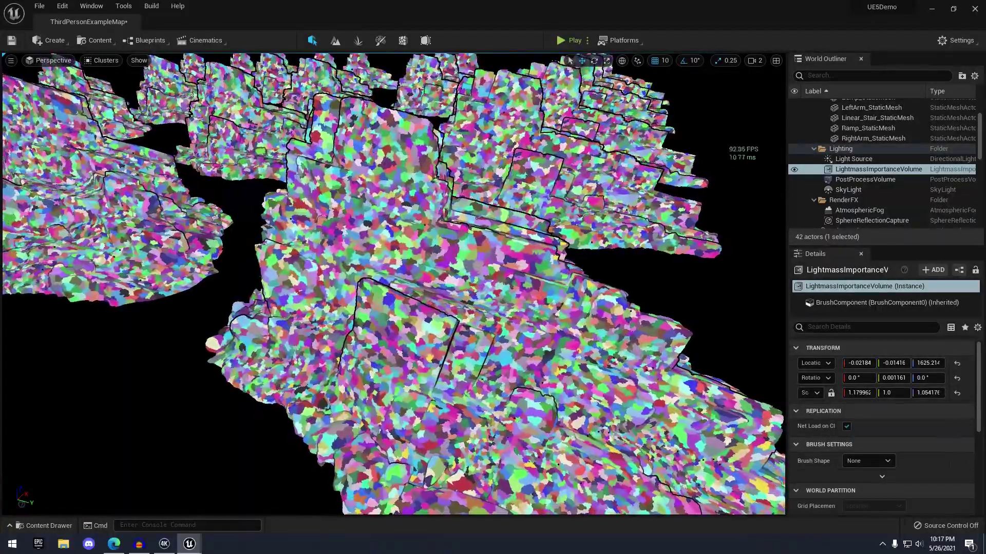
pyautogui.press('s')
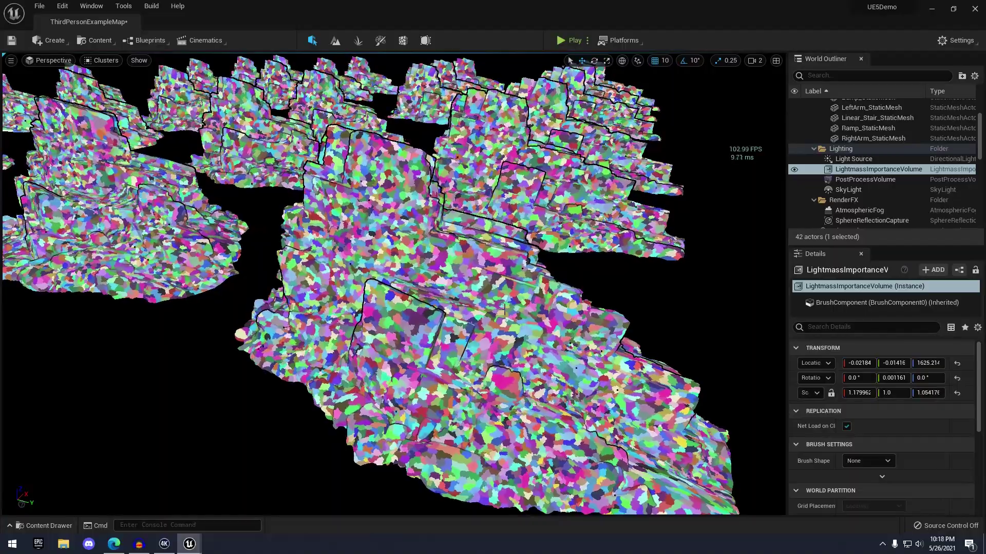
pyautogui.press('w')
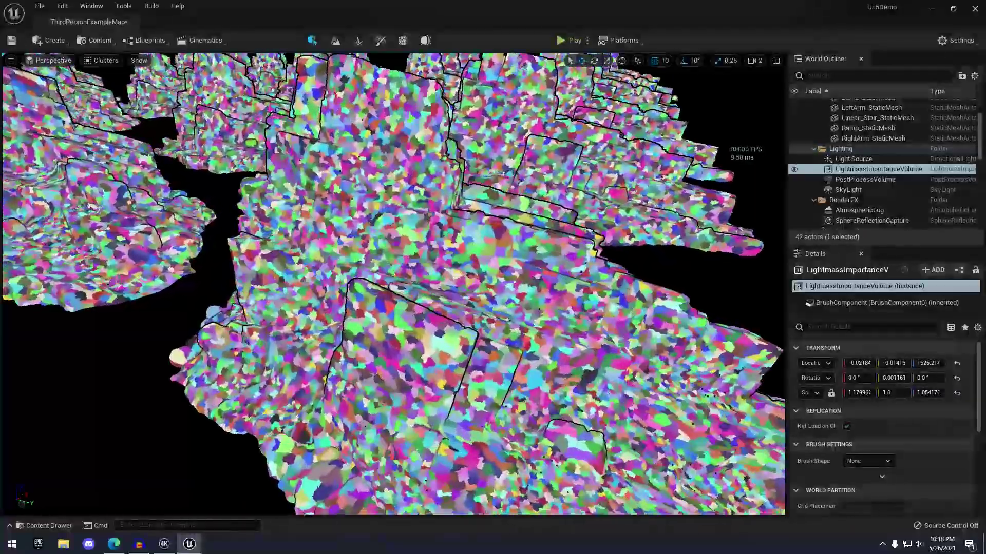
pyautogui.press('w')
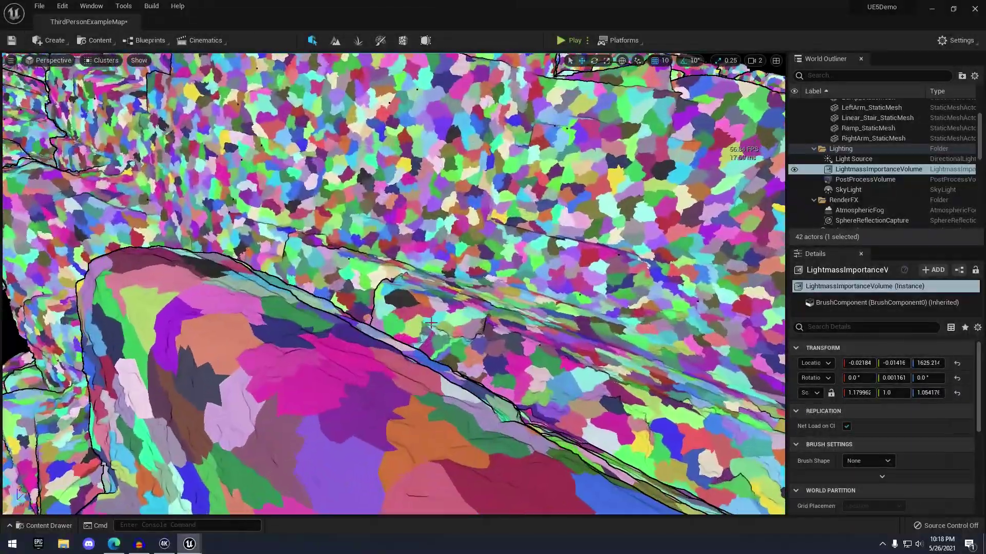
pyautogui.press('s')
pyautogui.press('s')
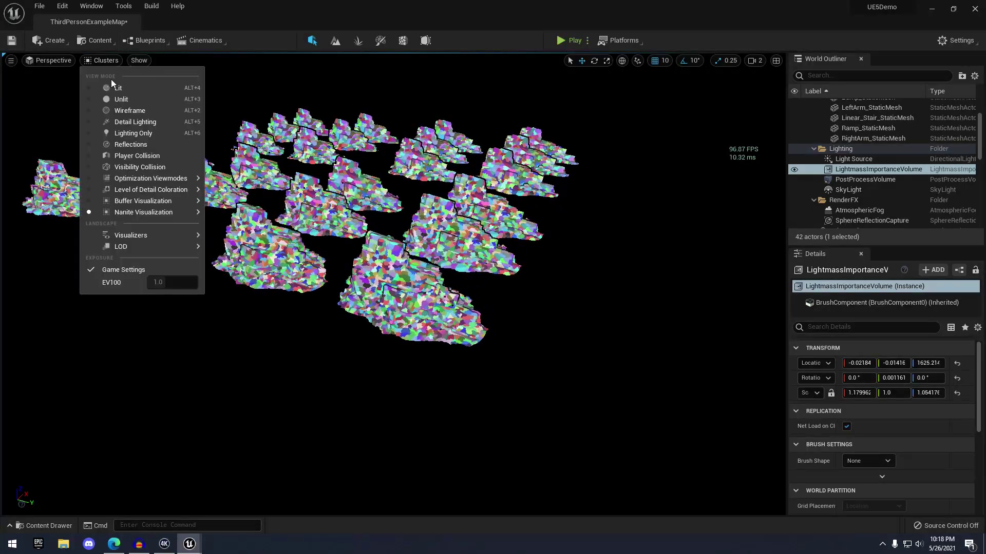
# Step: Return the viewport to the Lit view mode and inspect the textured rock formations up close and from a distance
pyautogui.click(117, 87)
pyautogui.press('w')
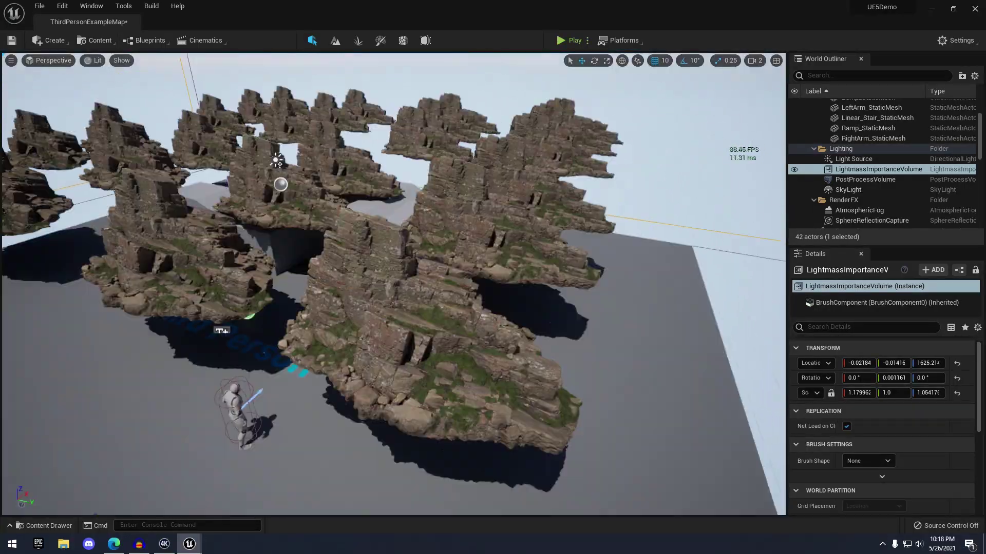
pyautogui.press('s')
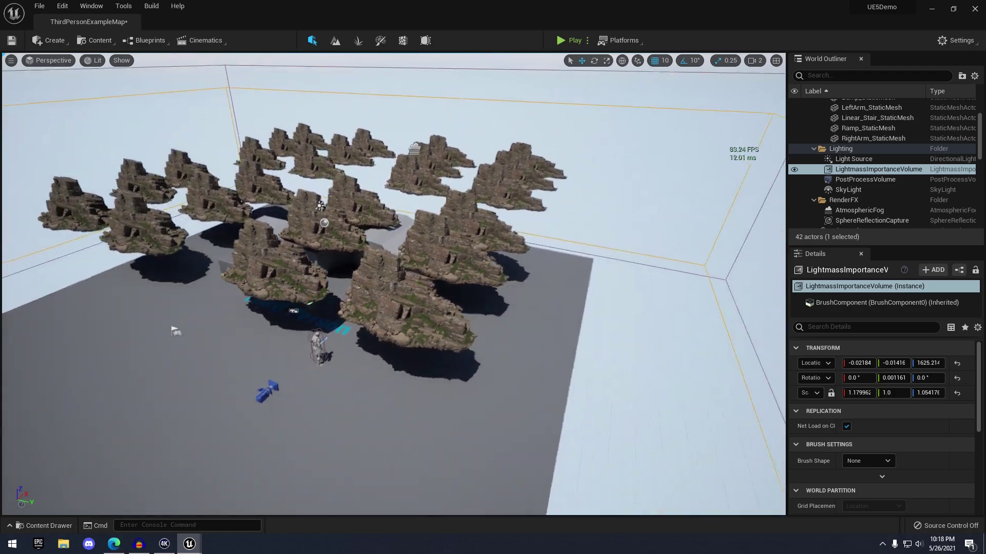
pyautogui.press('s')
pyautogui.press('w')
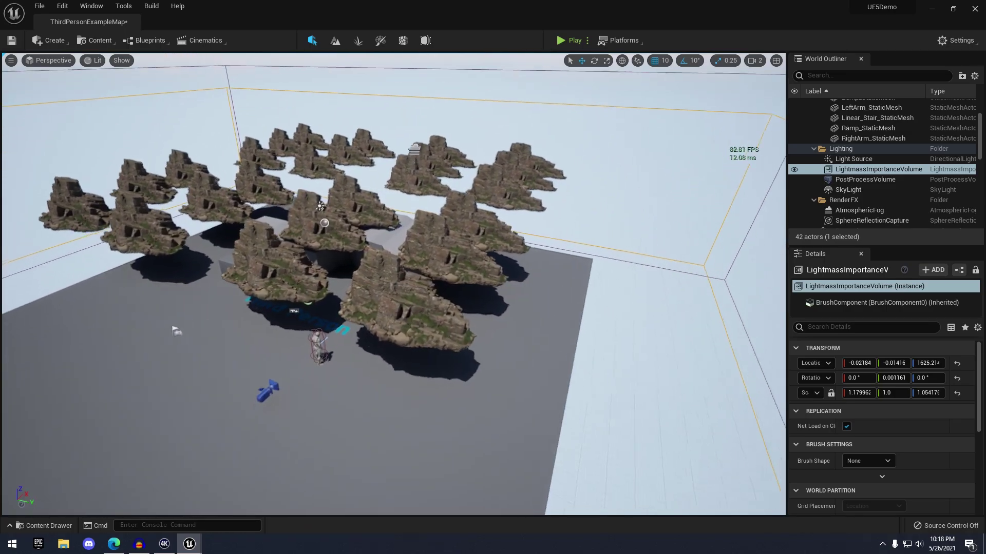
pyautogui.press('w')
pyautogui.press('s')
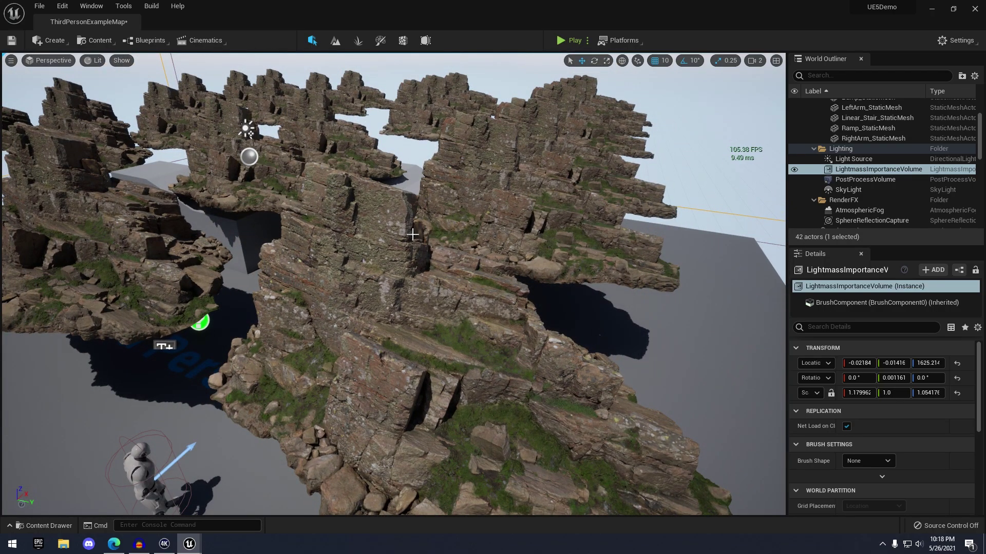
pyautogui.press('s')
pyautogui.press('w')
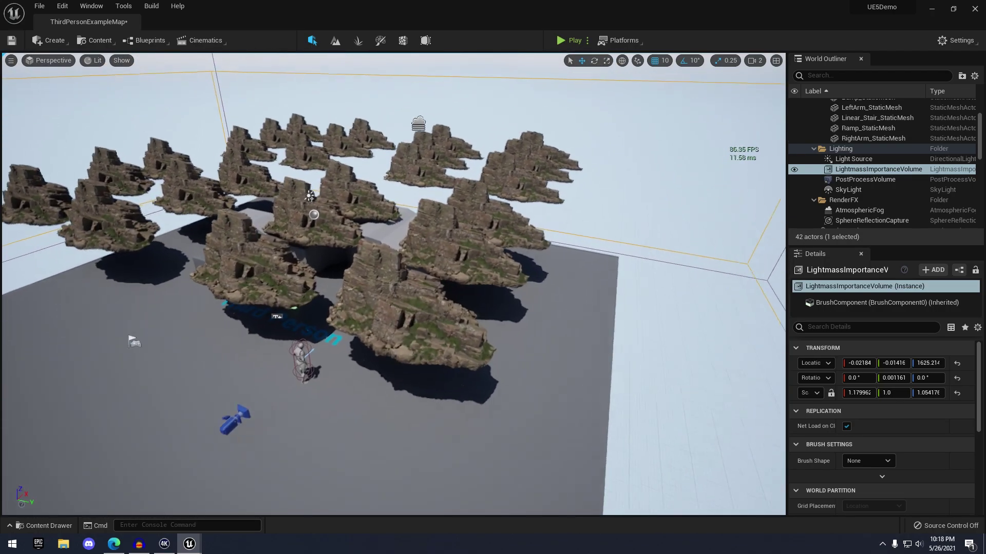
pyautogui.press('w')
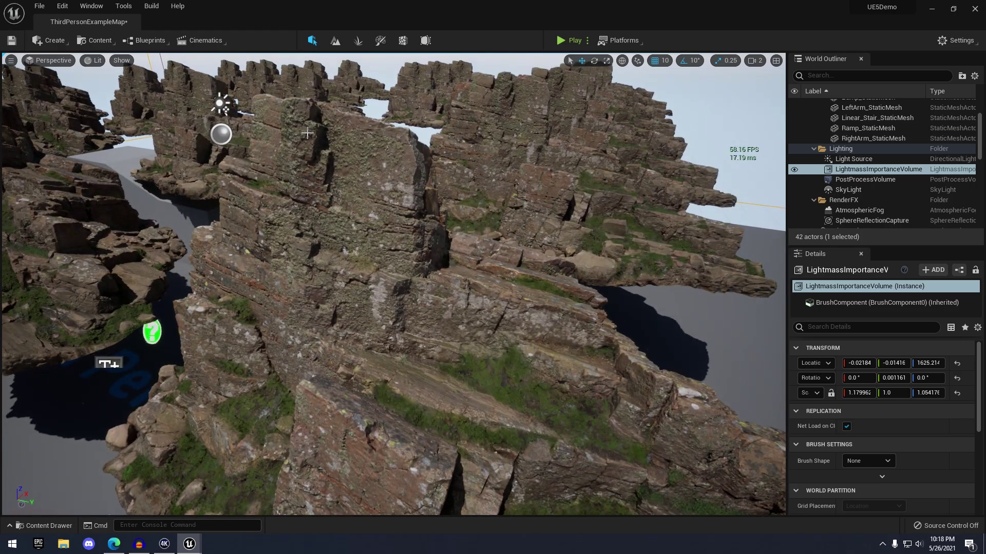
pyautogui.press('s')
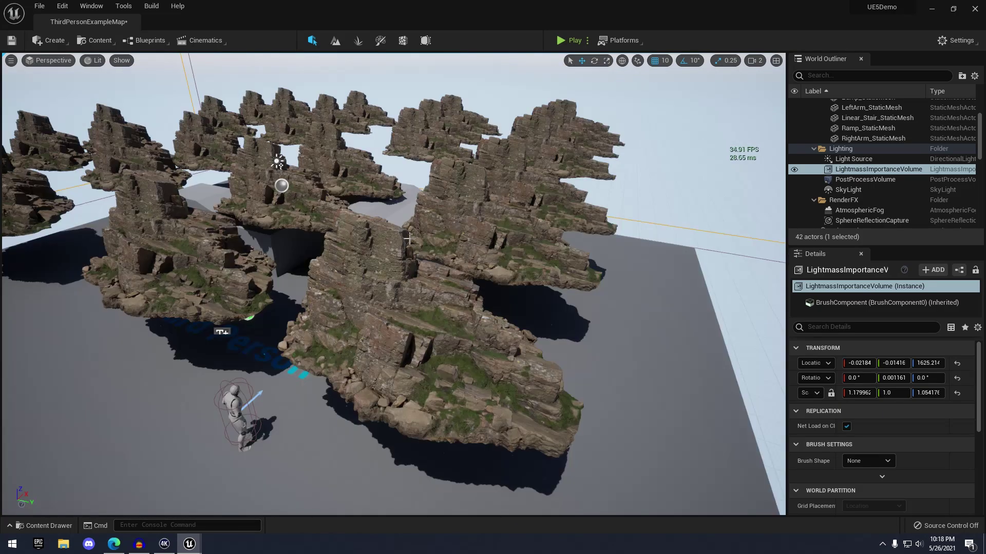
pyautogui.press('w')
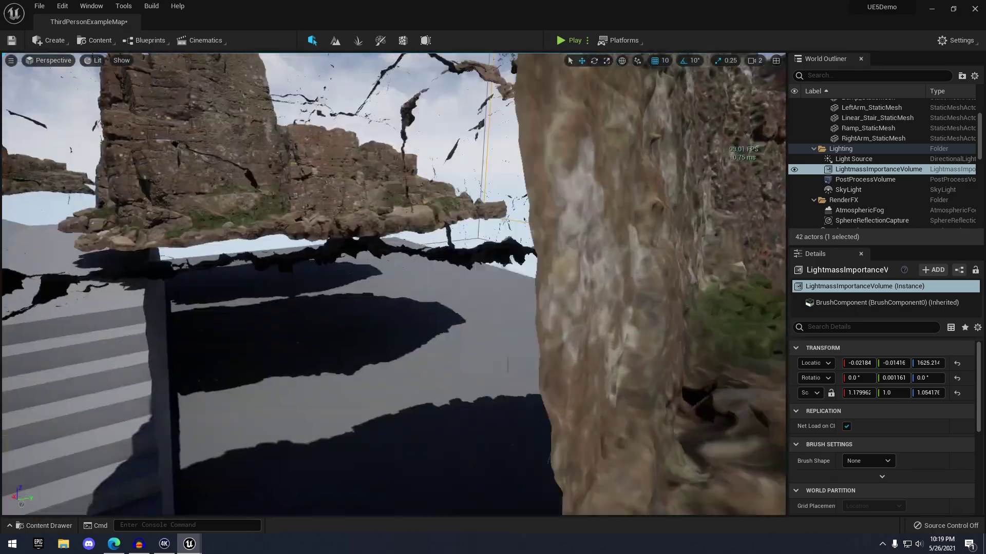
pyautogui.press('s')
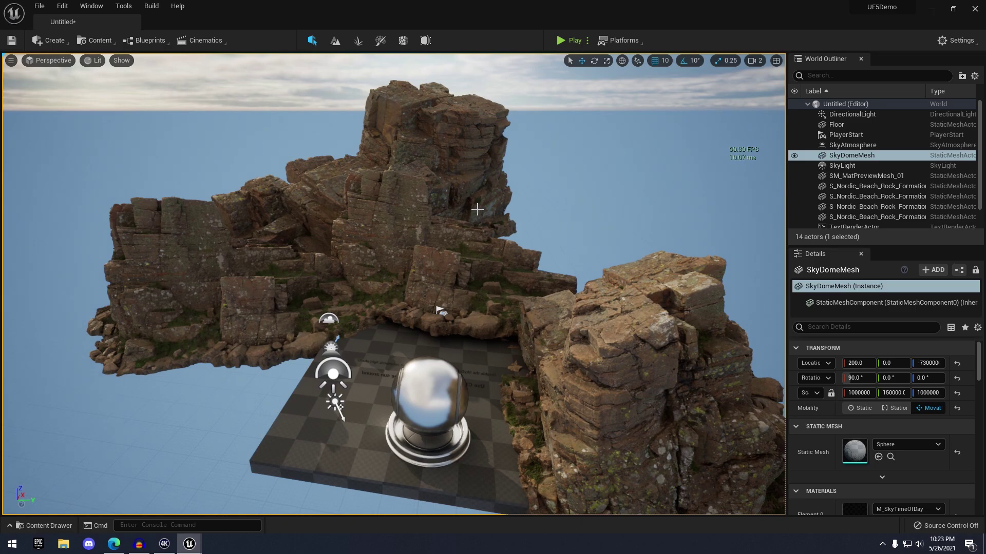
# Step: View the available New Level templates, including TimeOfDay, and close the dialog without creating a level
pyautogui.press('a')
pyautogui.moveTo(478, 210); pyautogui.dragTo(498, 200, button='right')
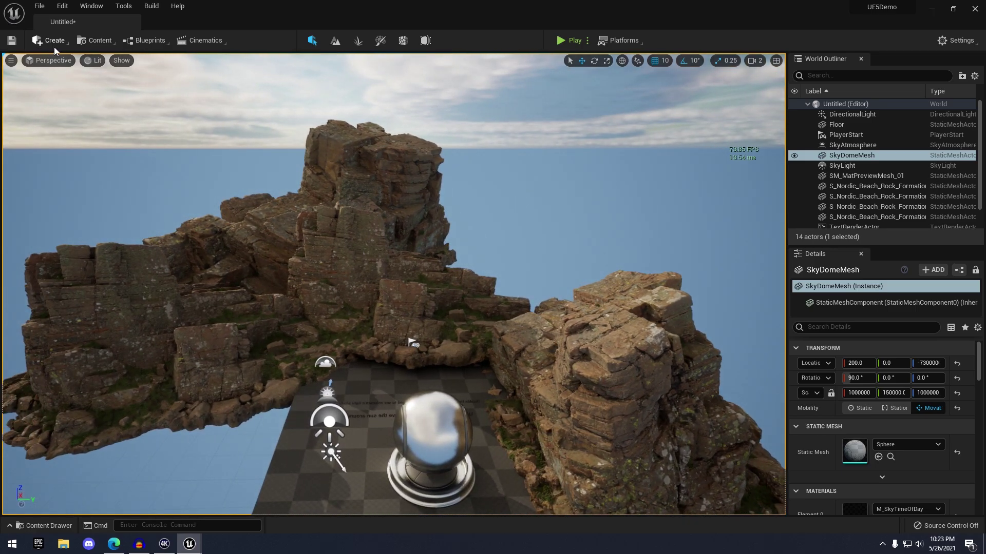
pyautogui.click(39, 6)
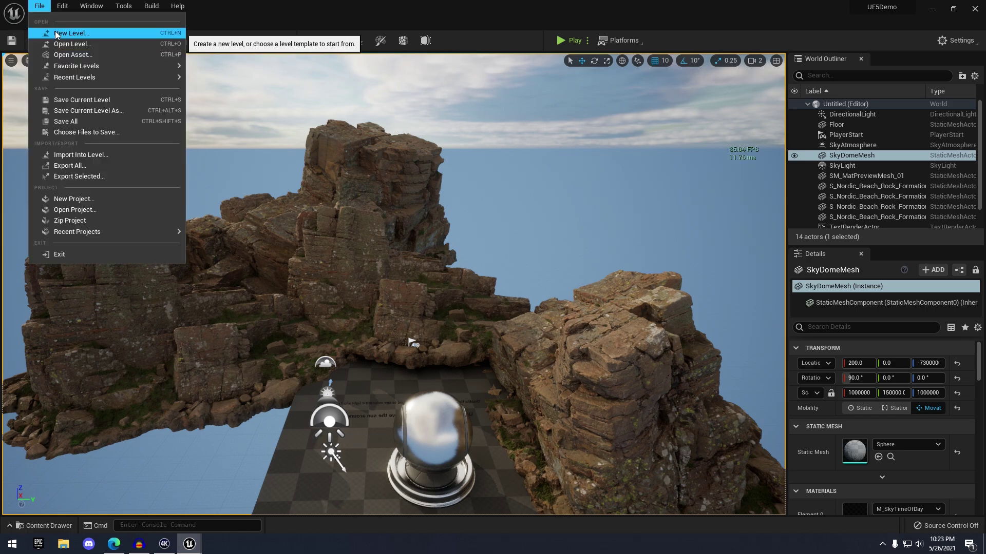
pyautogui.click(72, 30)
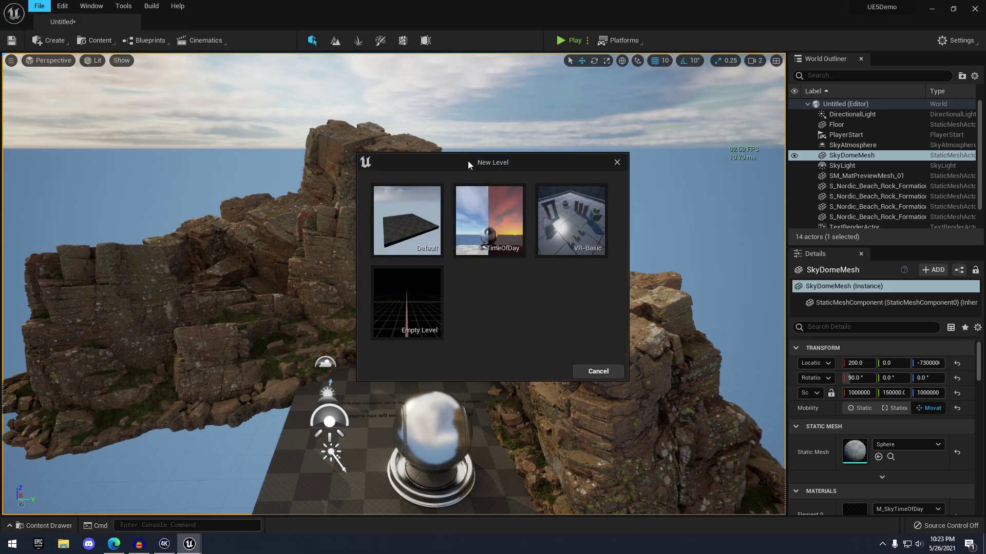
pyautogui.click(618, 164)
# Step: Open the Project Settings and search for "global il" to find the global illumination options
pyautogui.moveTo(594, 165); pyautogui.dragTo(586, 164, button='right')
pyautogui.moveTo(323, 246); pyautogui.dragTo(378, 272, button='right')
pyautogui.press('a')
pyautogui.moveTo(486, 254); pyautogui.dragTo(455, 240, button='right')
pyautogui.press('w')
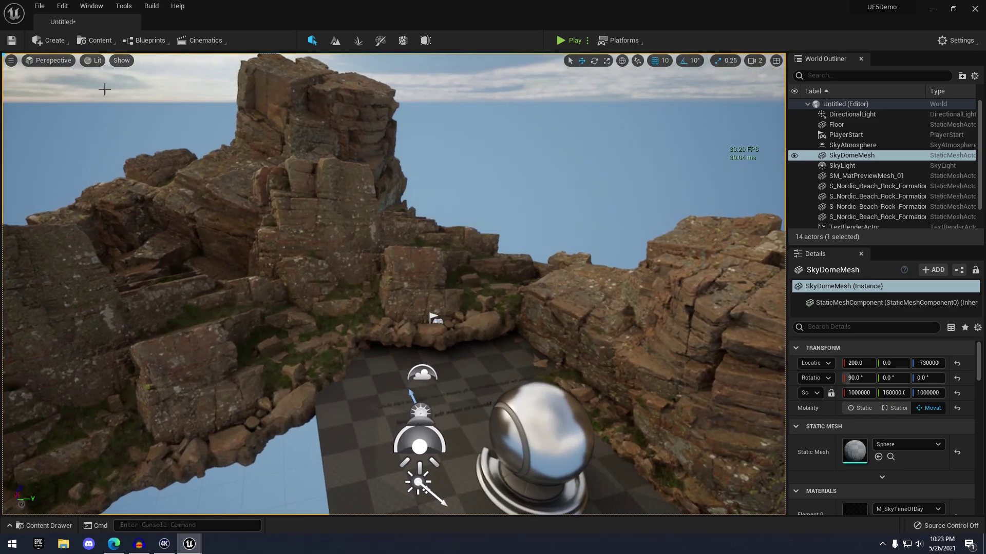
pyautogui.click(63, 6)
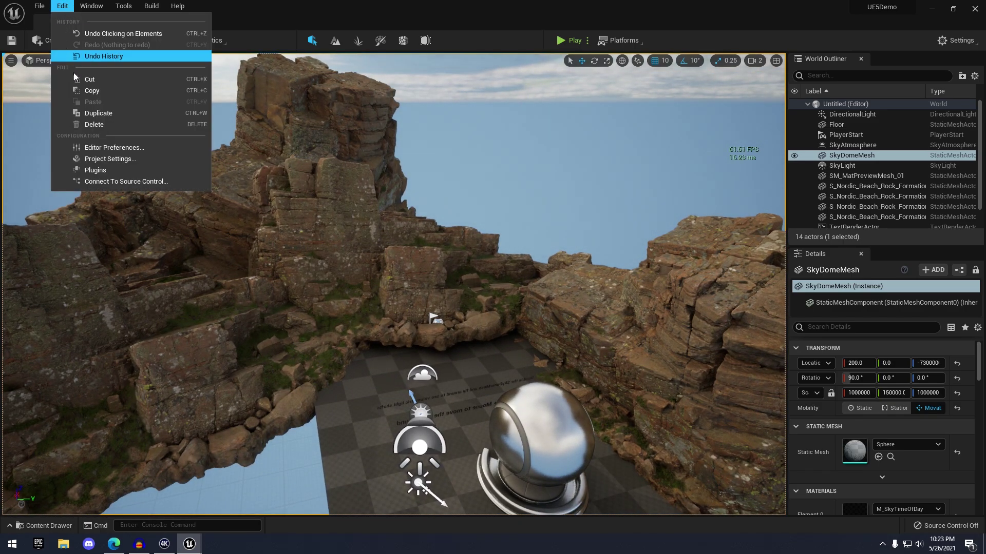
pyautogui.click(96, 162)
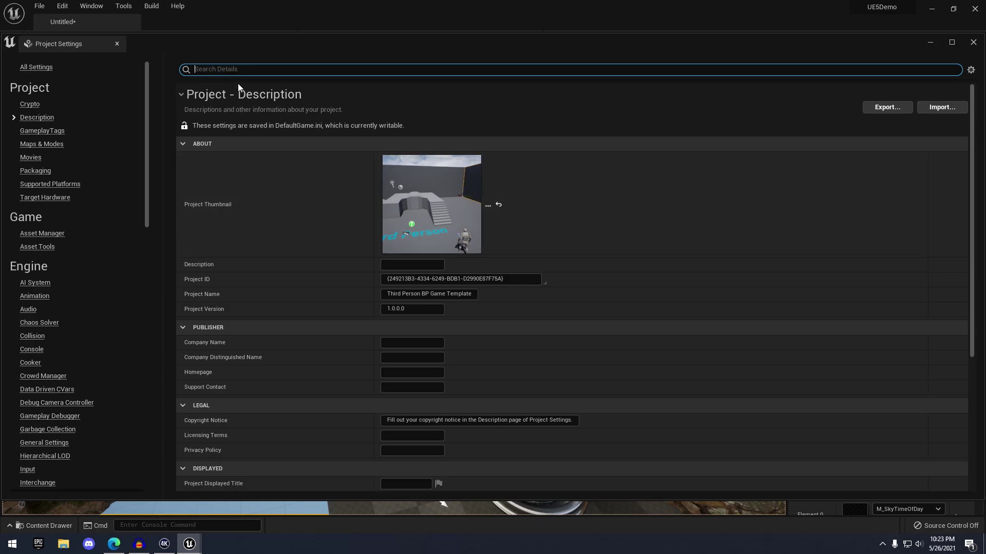
pyautogui.write('global il')
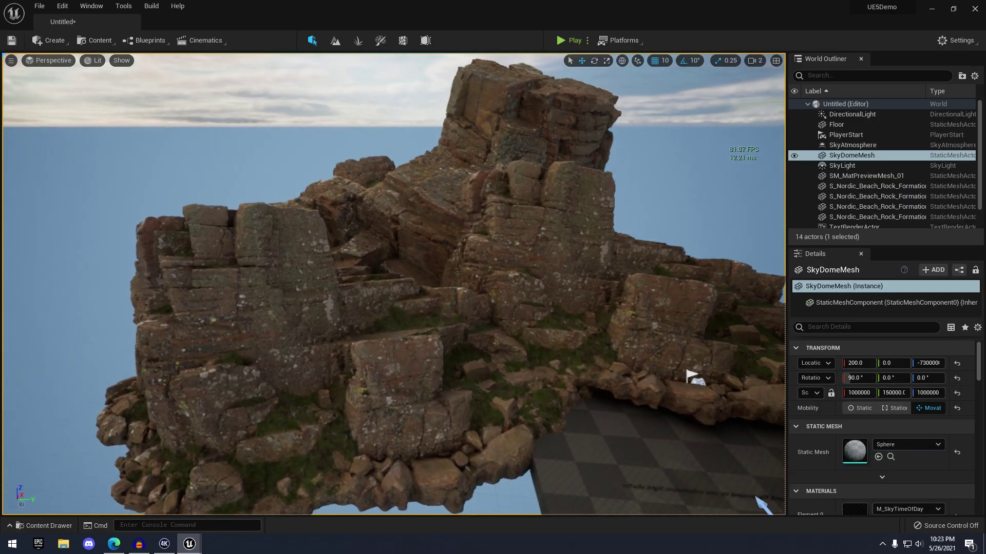
# Step: Rotate the directional light's sun angle interactively between sunset and daylight to compare the lighting on the rocks, finishing in daylight
pyautogui.moveTo(532, 217); pyautogui.dragTo(529, 252, button='right')
pyautogui.moveTo(393, 284); pyautogui.dragTo(394, 284, button='right')
pyautogui.moveTo(573, 233); pyautogui.dragTo(572, 233, button='right')
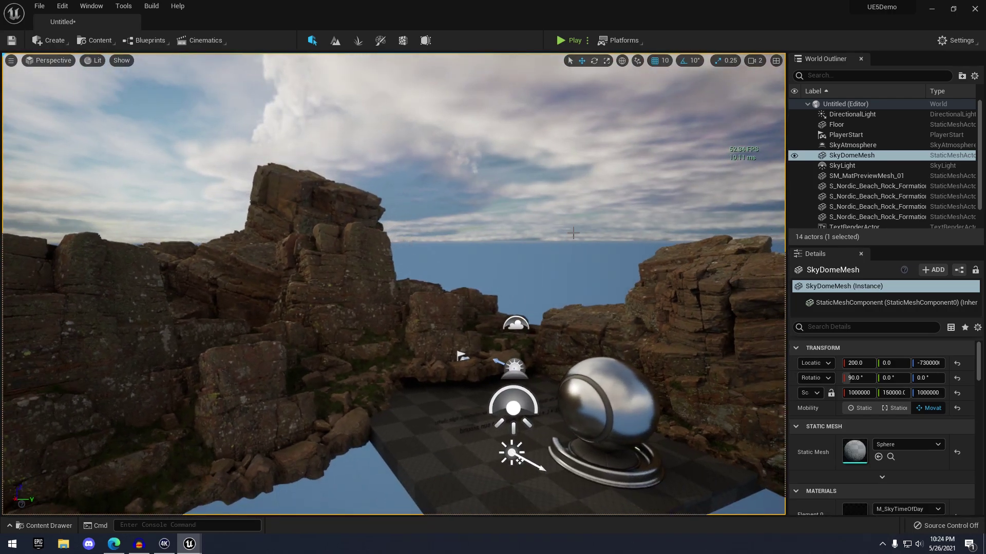
pyautogui.hotkey('ctrl', 'l')
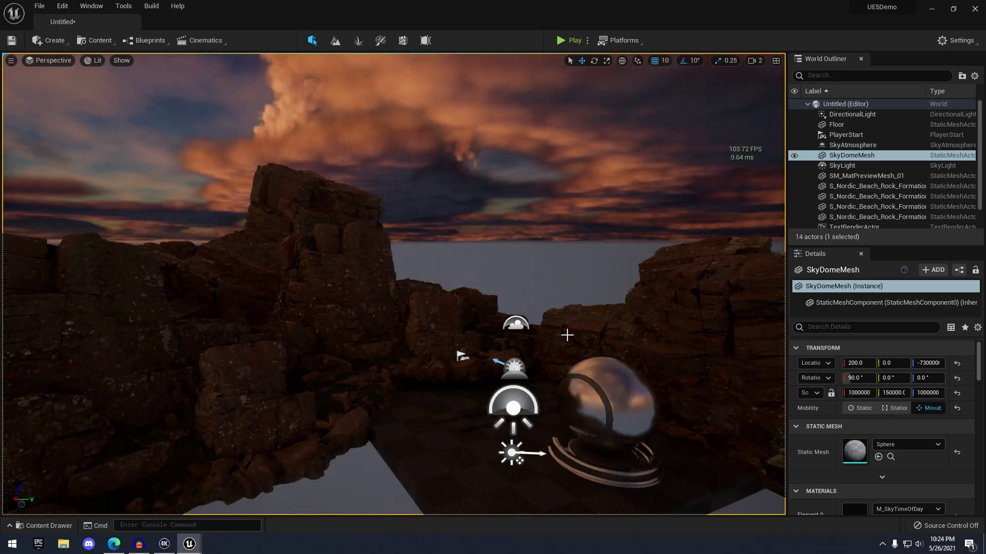
pyautogui.hotkey('ctrl', 'l')
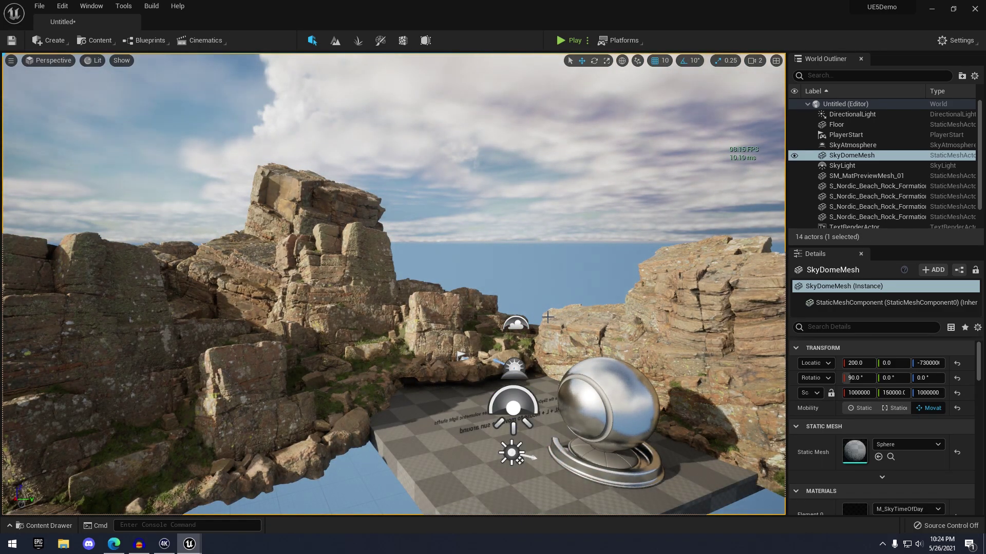
pyautogui.hotkey('ctrl', 'l')
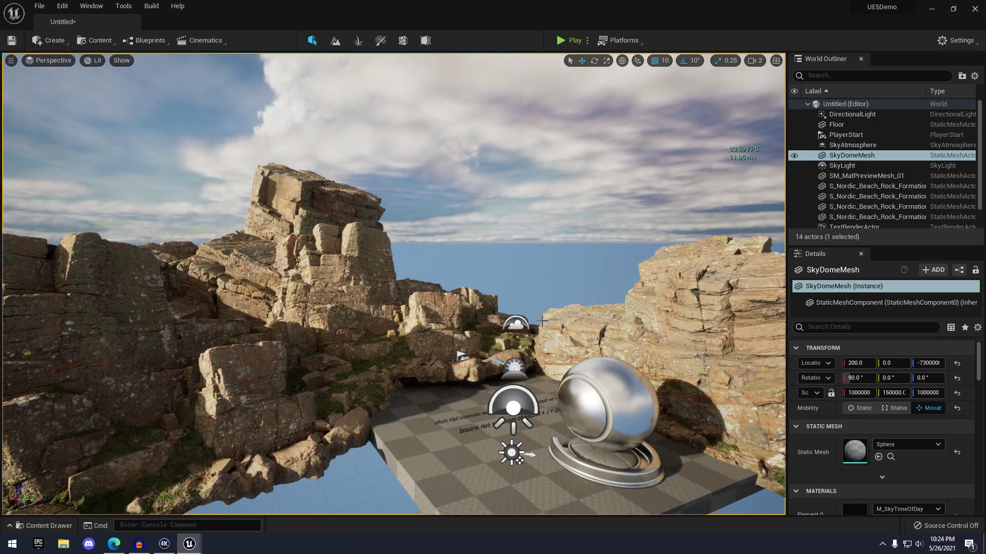
pyautogui.hotkey('ctrl', 'l')
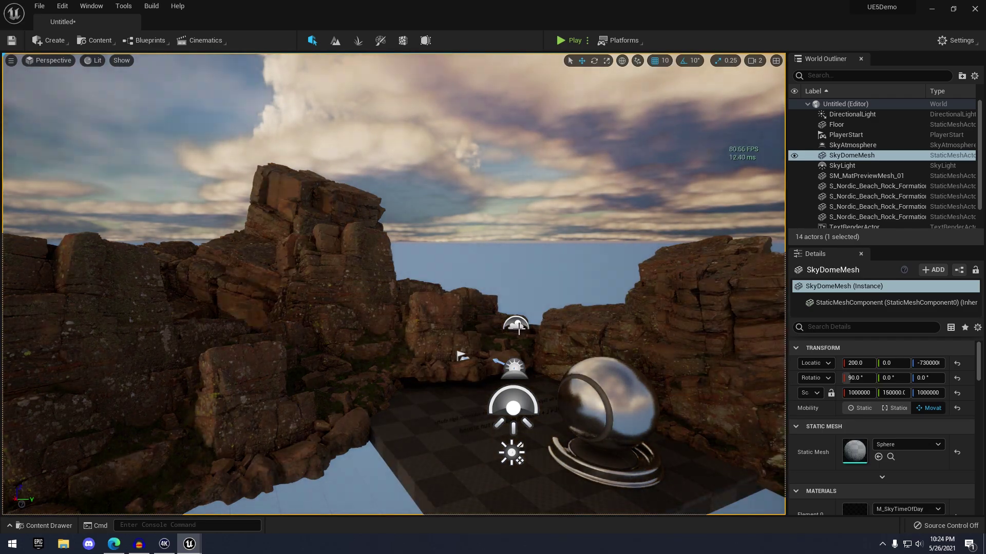
pyautogui.hotkey('ctrl', 'l')
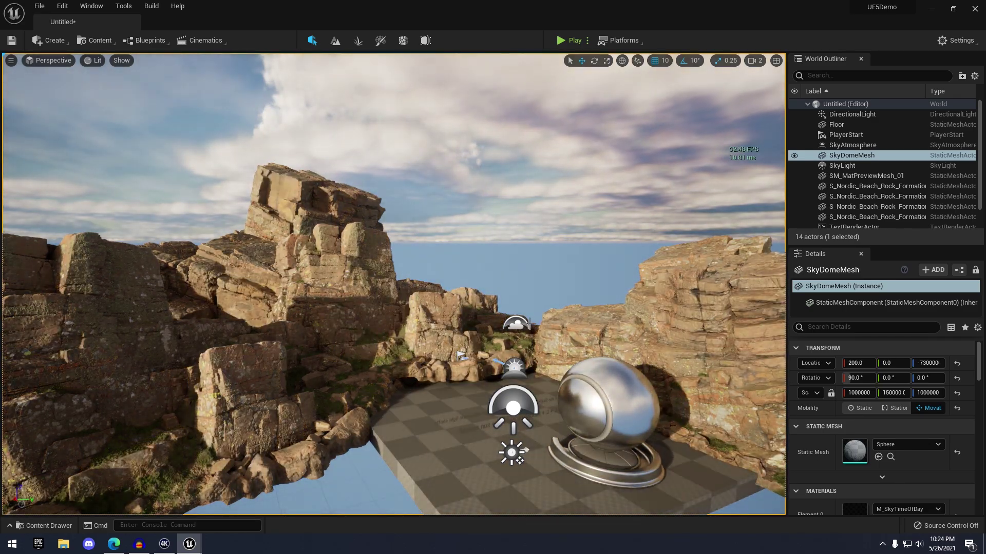
# Step: Deselect the sky dome and examine the sunlit and shadowed rock surfaces up close
pyautogui.press('Escape')
pyautogui.moveTo(542, 321); pyautogui.dragTo(487, 252, button='right')
pyautogui.press('w')
pyautogui.moveTo(399, 264)
pyautogui.mouseDown(button='right')
pyautogui.moveTo(442, 253)
pyautogui.moveTo(429, 272)
pyautogui.moveTo(399, 263)
pyautogui.mouseUp(button='right')
pyautogui.press('s')
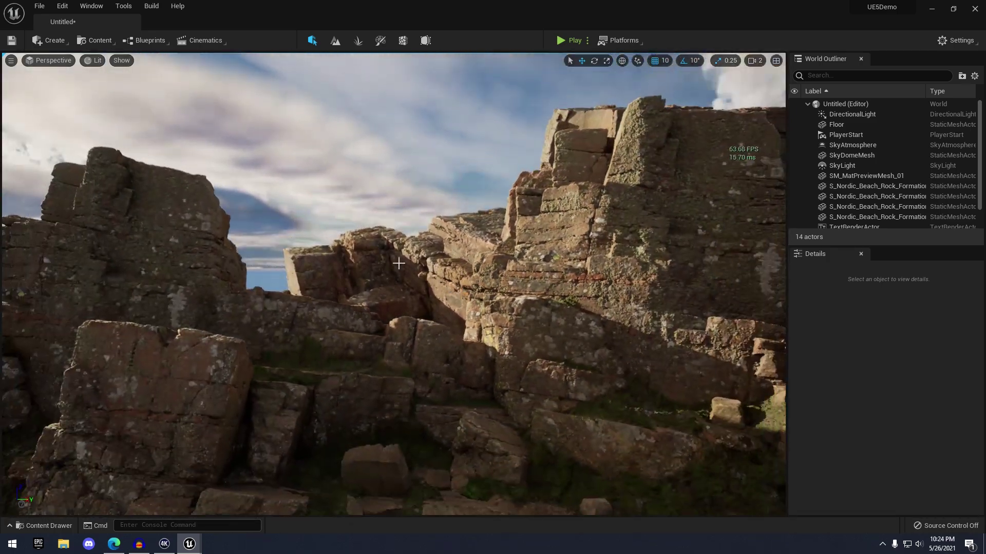
# Step: Reopen the Project Settings to view the Dynamic Global Illumination Method option
pyautogui.click(62, 6)
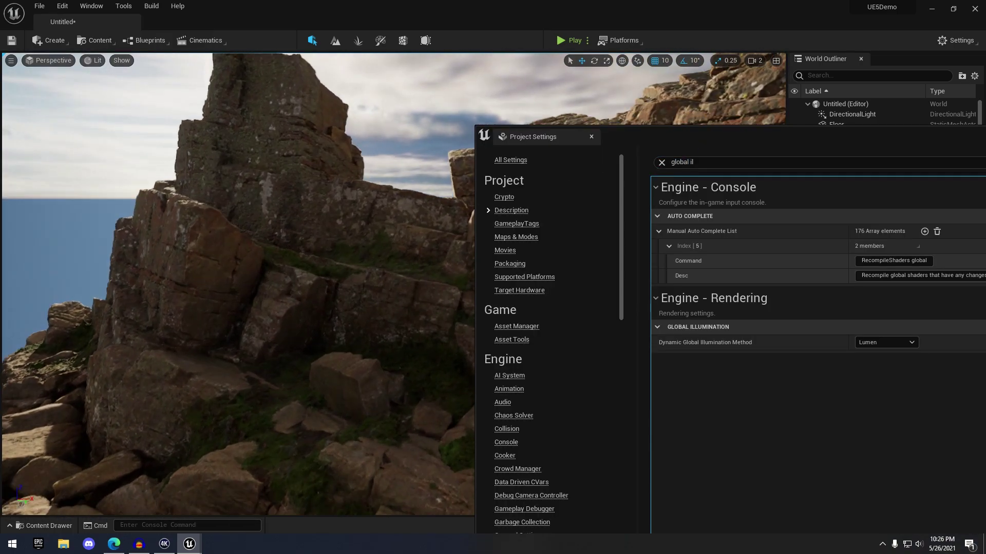